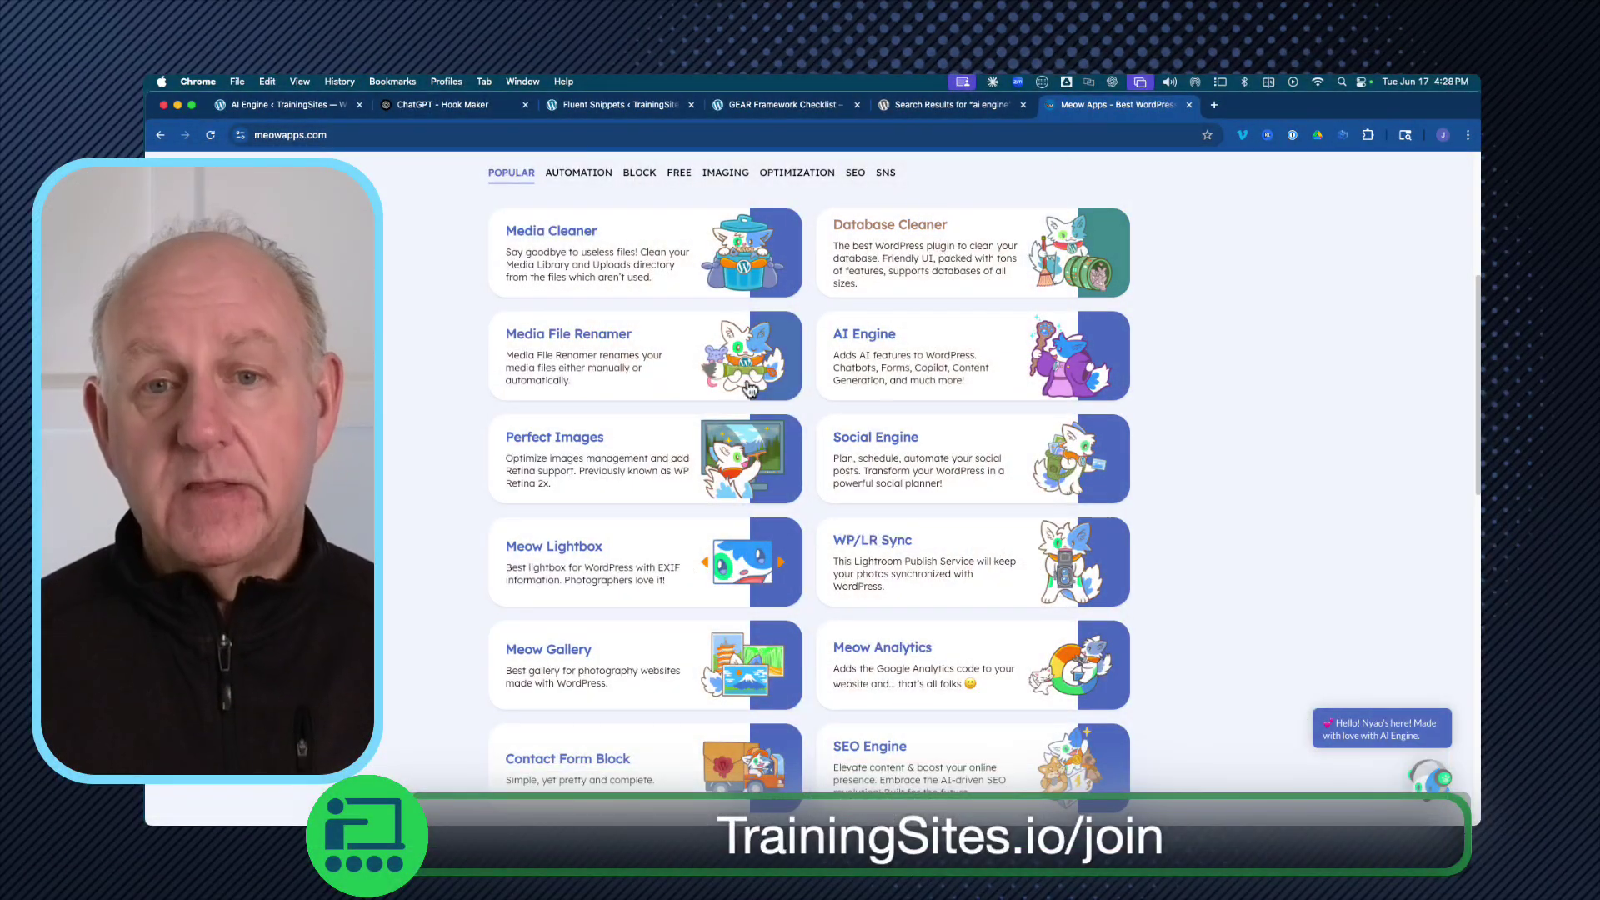
- Open the AI Engine plugin page on the Meow Apps site and examine its introduction
{"action": "left_click", "coordinate": [881, 345]}
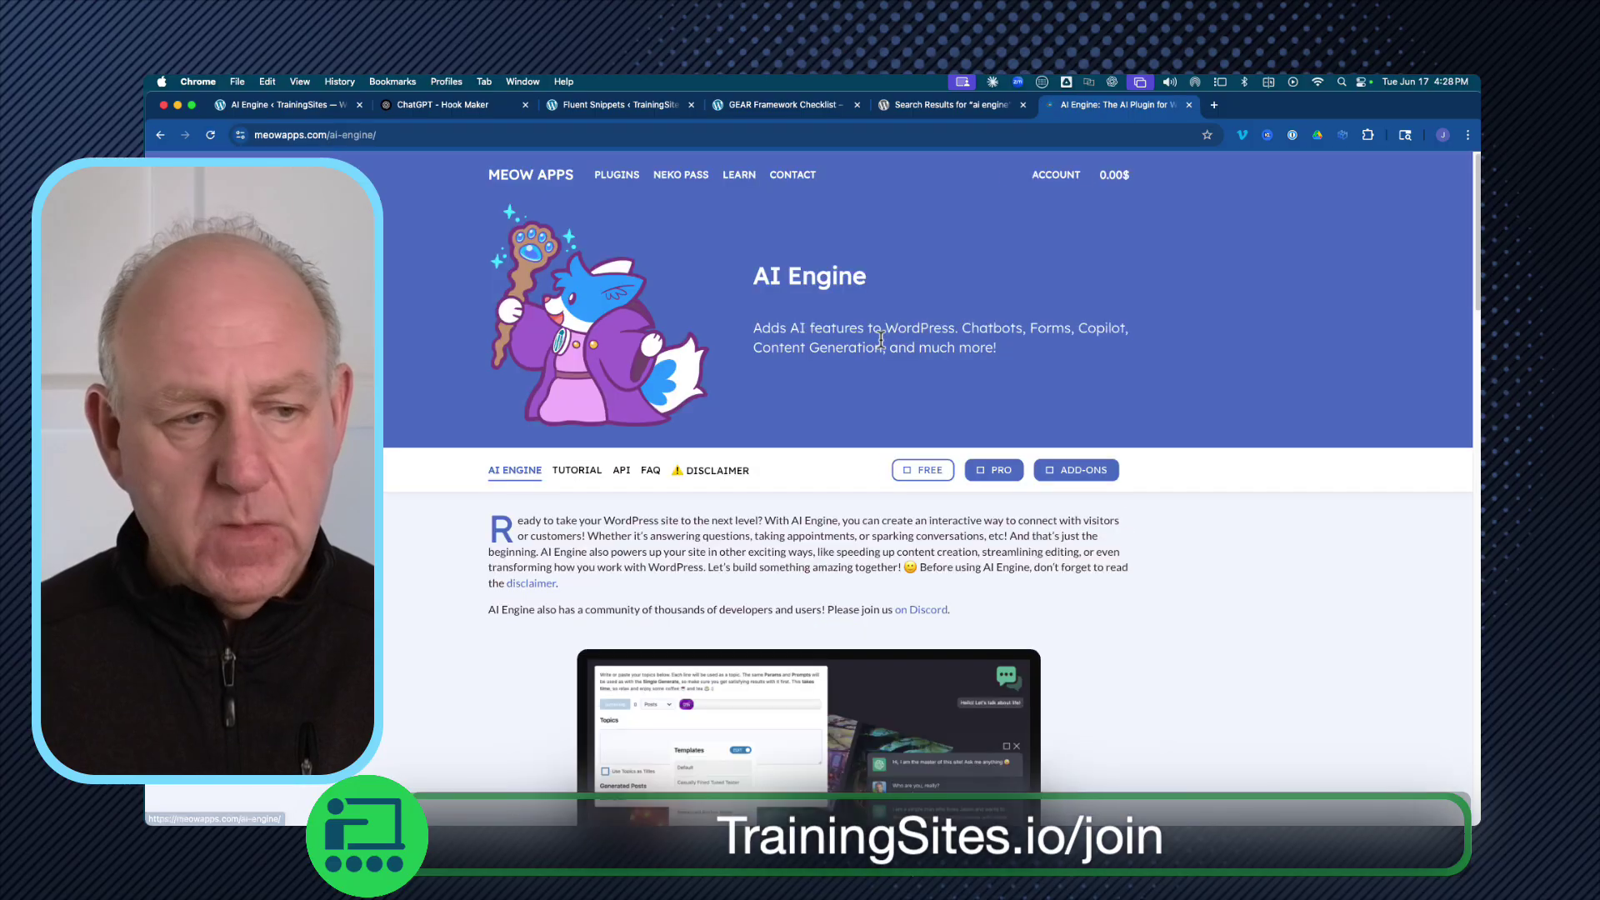
{"action": "scroll", "coordinate": [427, 523], "scroll_direction": "down", "scroll_amount": 3}
{"action": "scroll", "coordinate": [428, 515], "scroll_direction": "down", "scroll_amount": 2}
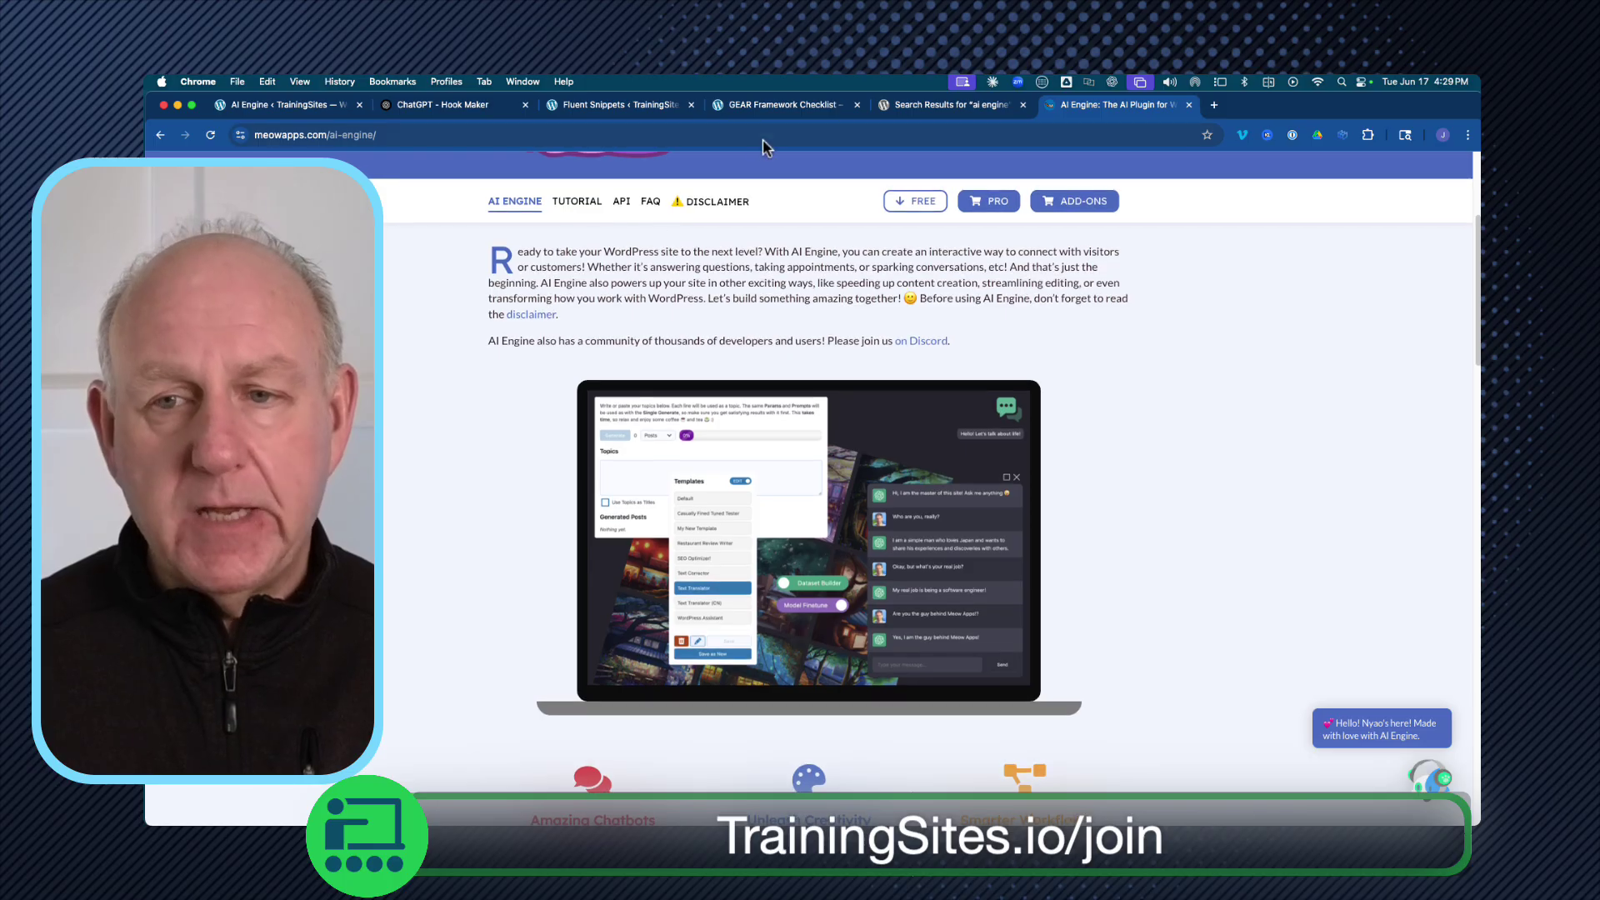
- Switch to the WordPress.org plugin search results for "ai engine" and examine the AI Engine listing
{"action": "left_click", "coordinate": [948, 106]}
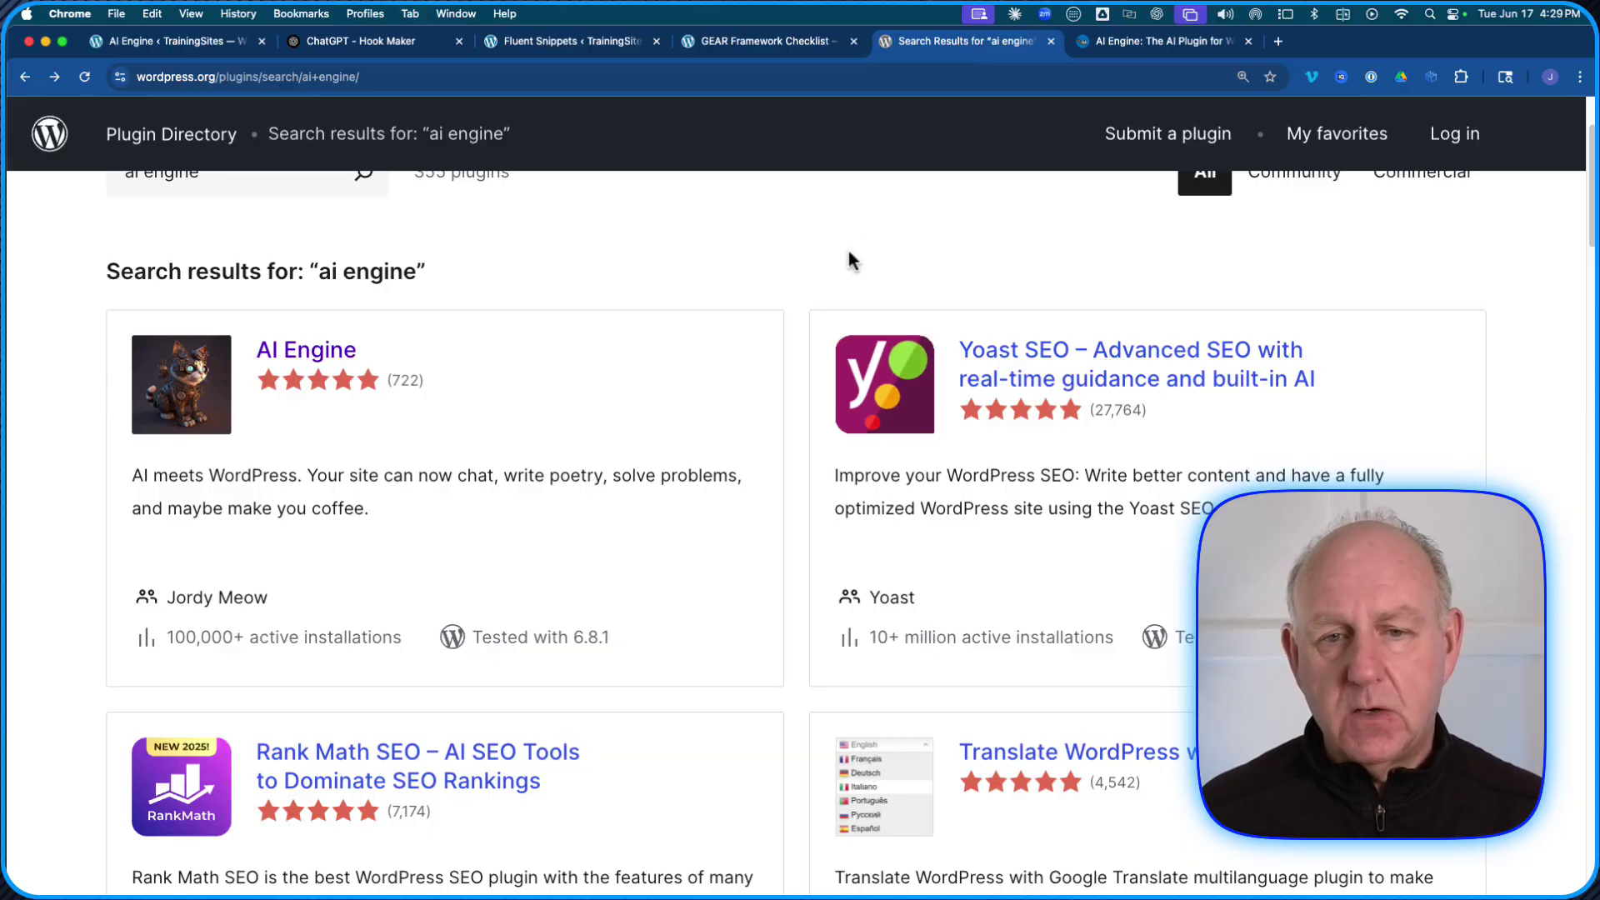
{"action": "scroll", "coordinate": [508, 523], "scroll_direction": "up", "scroll_amount": 2}
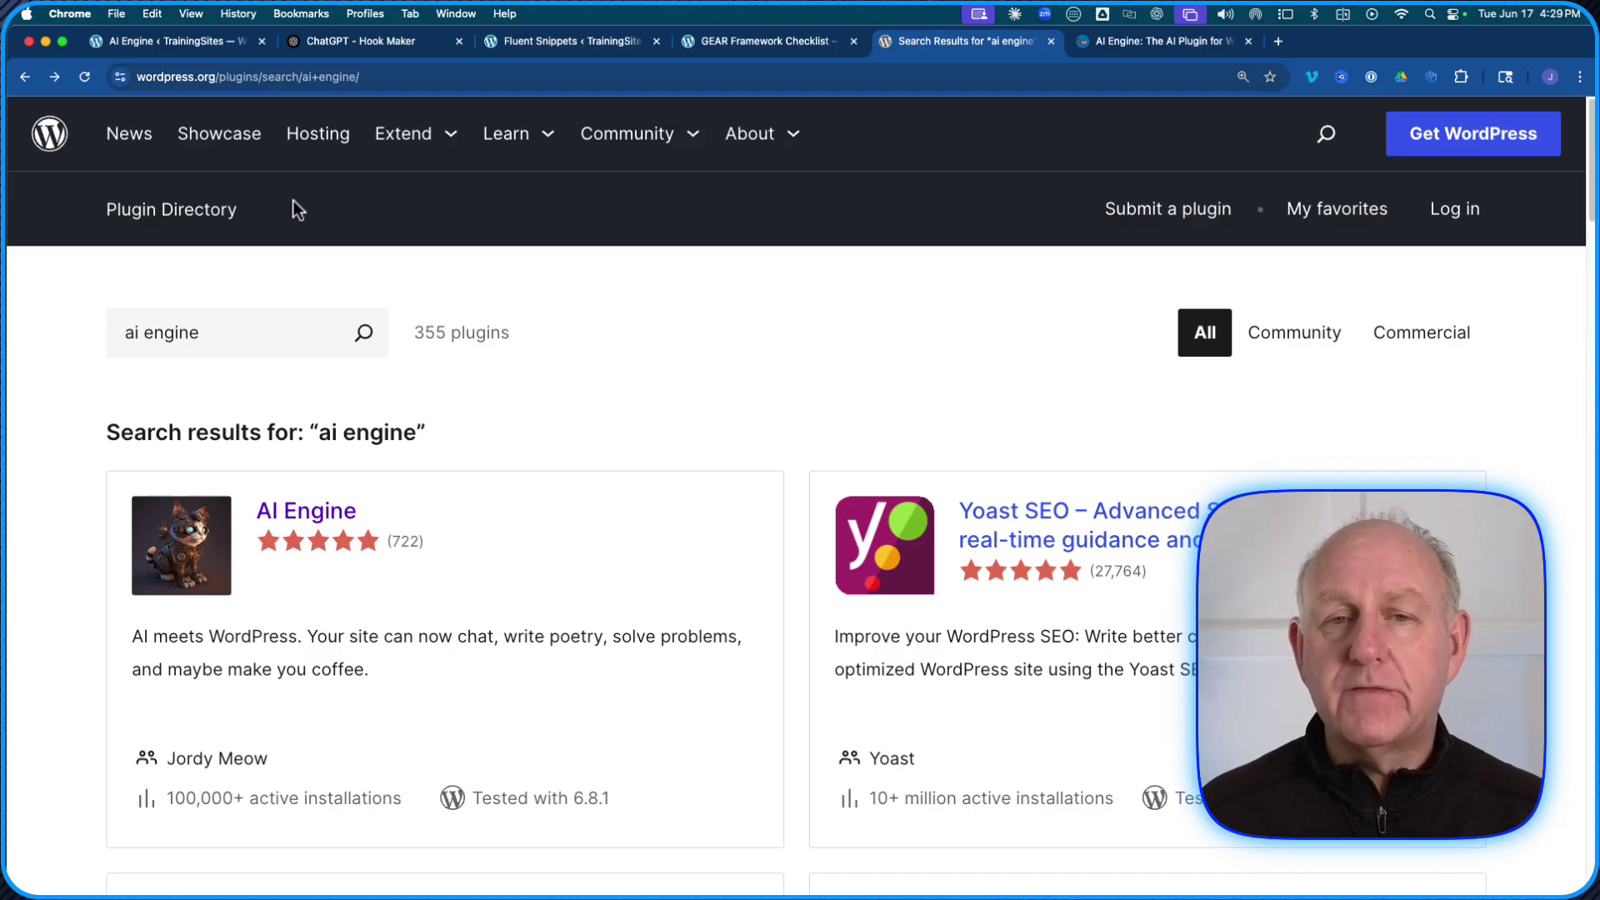
{"action": "left_click", "coordinate": [229, 334]}
{"action": "key", "text": "super+a"}
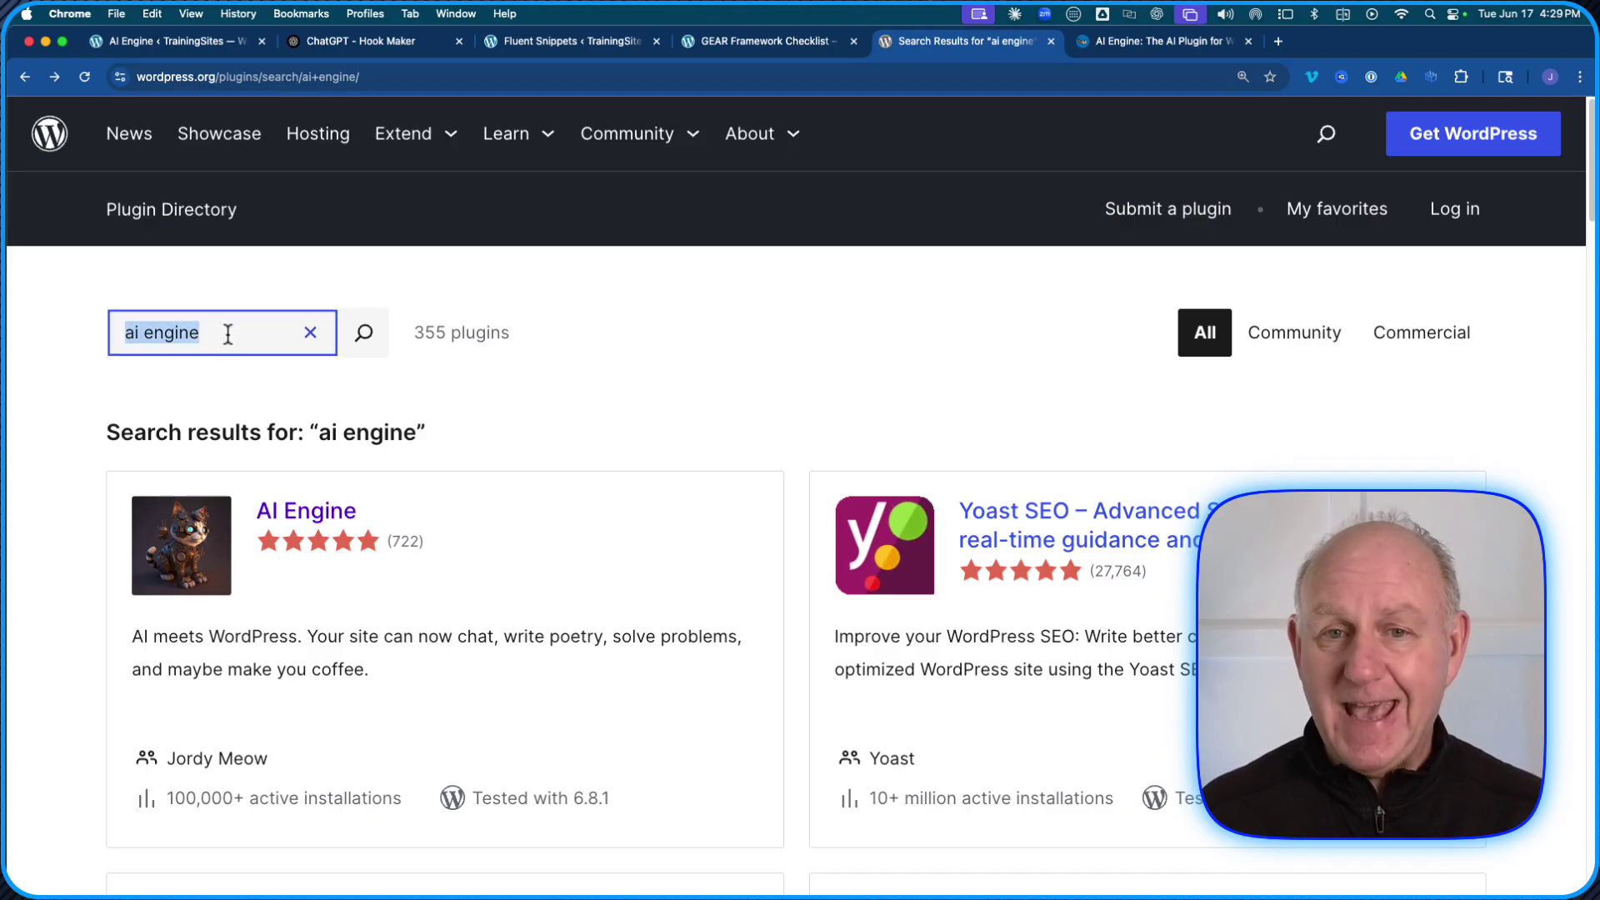
{"action": "scroll", "coordinate": [521, 598], "scroll_direction": "down", "scroll_amount": 3}
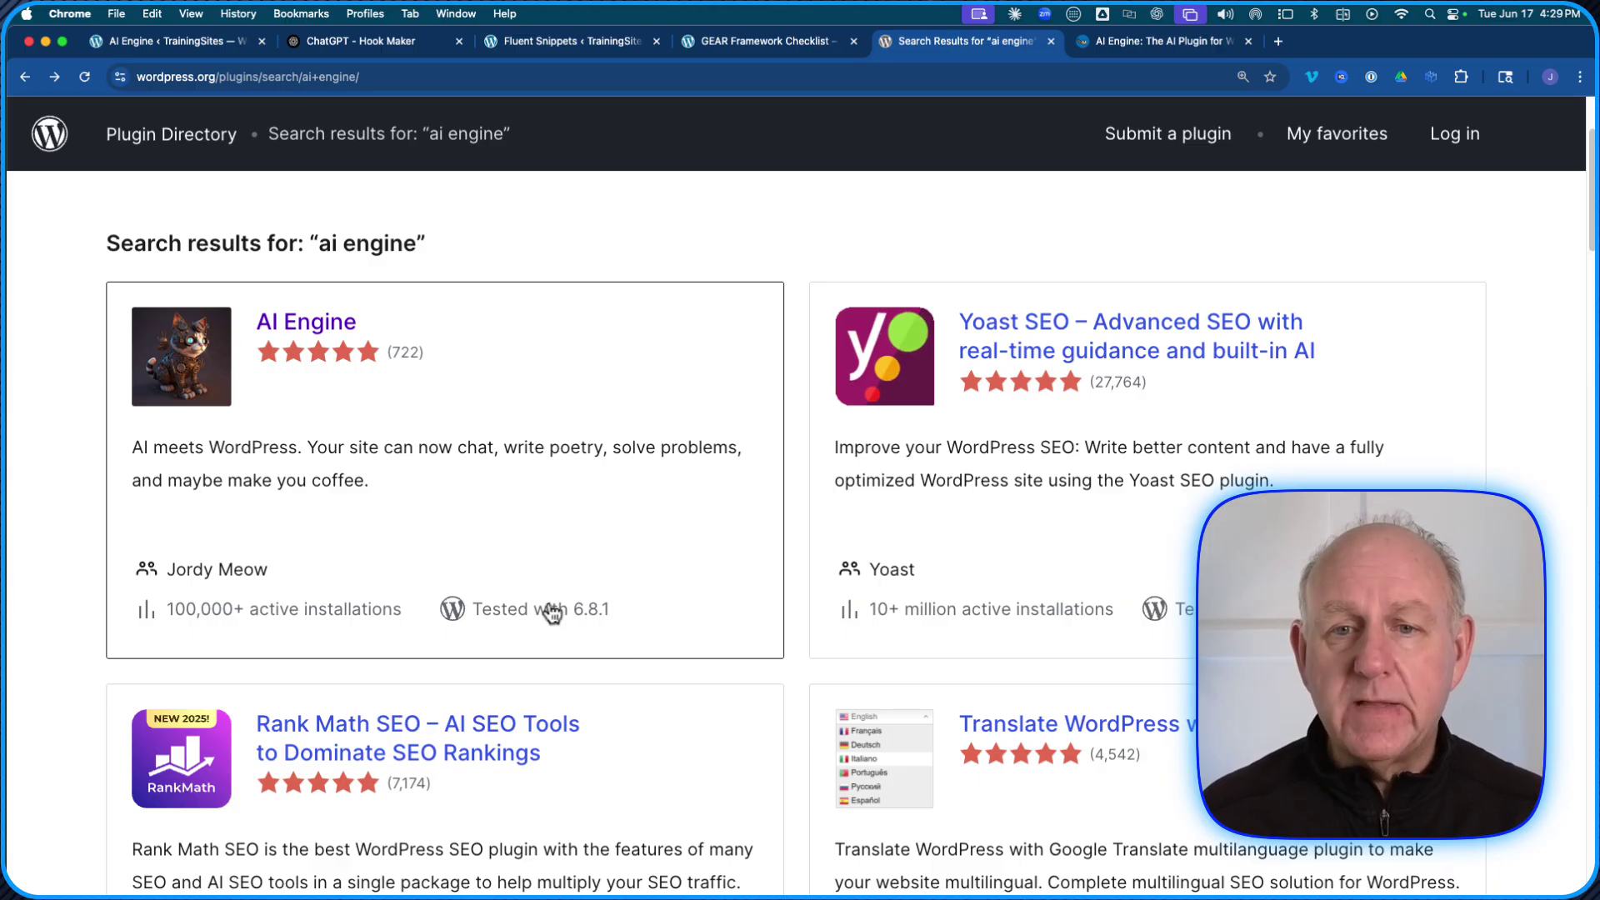
- Switch to the site's AI Engine settings and examine the client, server and admin modules on the dashboard
{"action": "left_click", "coordinate": [180, 42]}
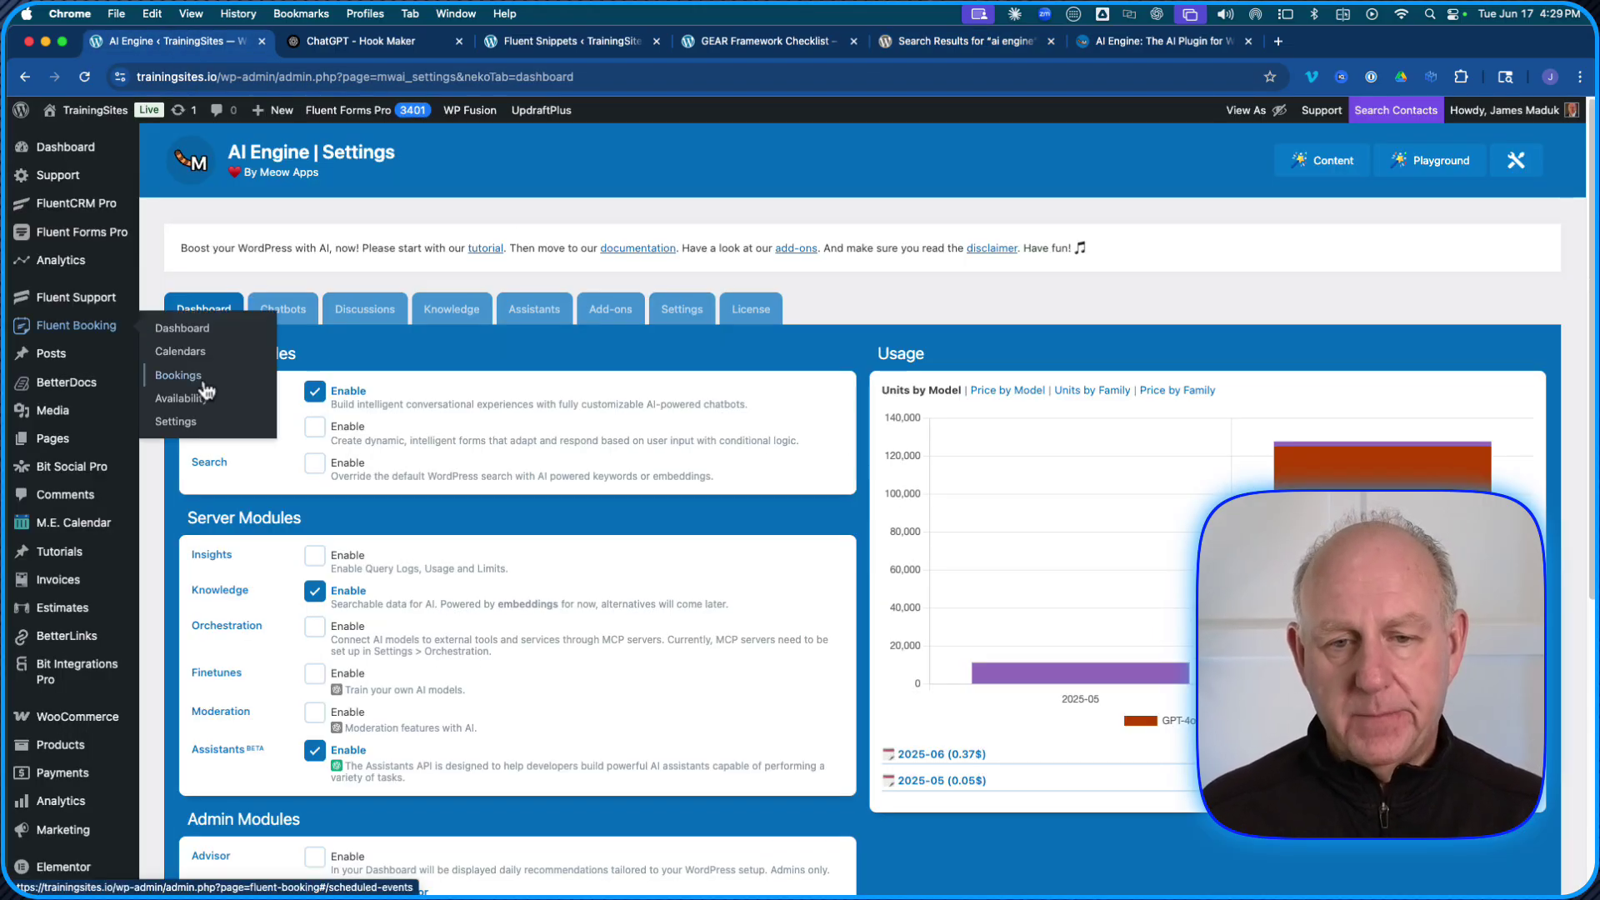
{"action": "scroll", "coordinate": [323, 420], "scroll_direction": "down", "scroll_amount": 3}
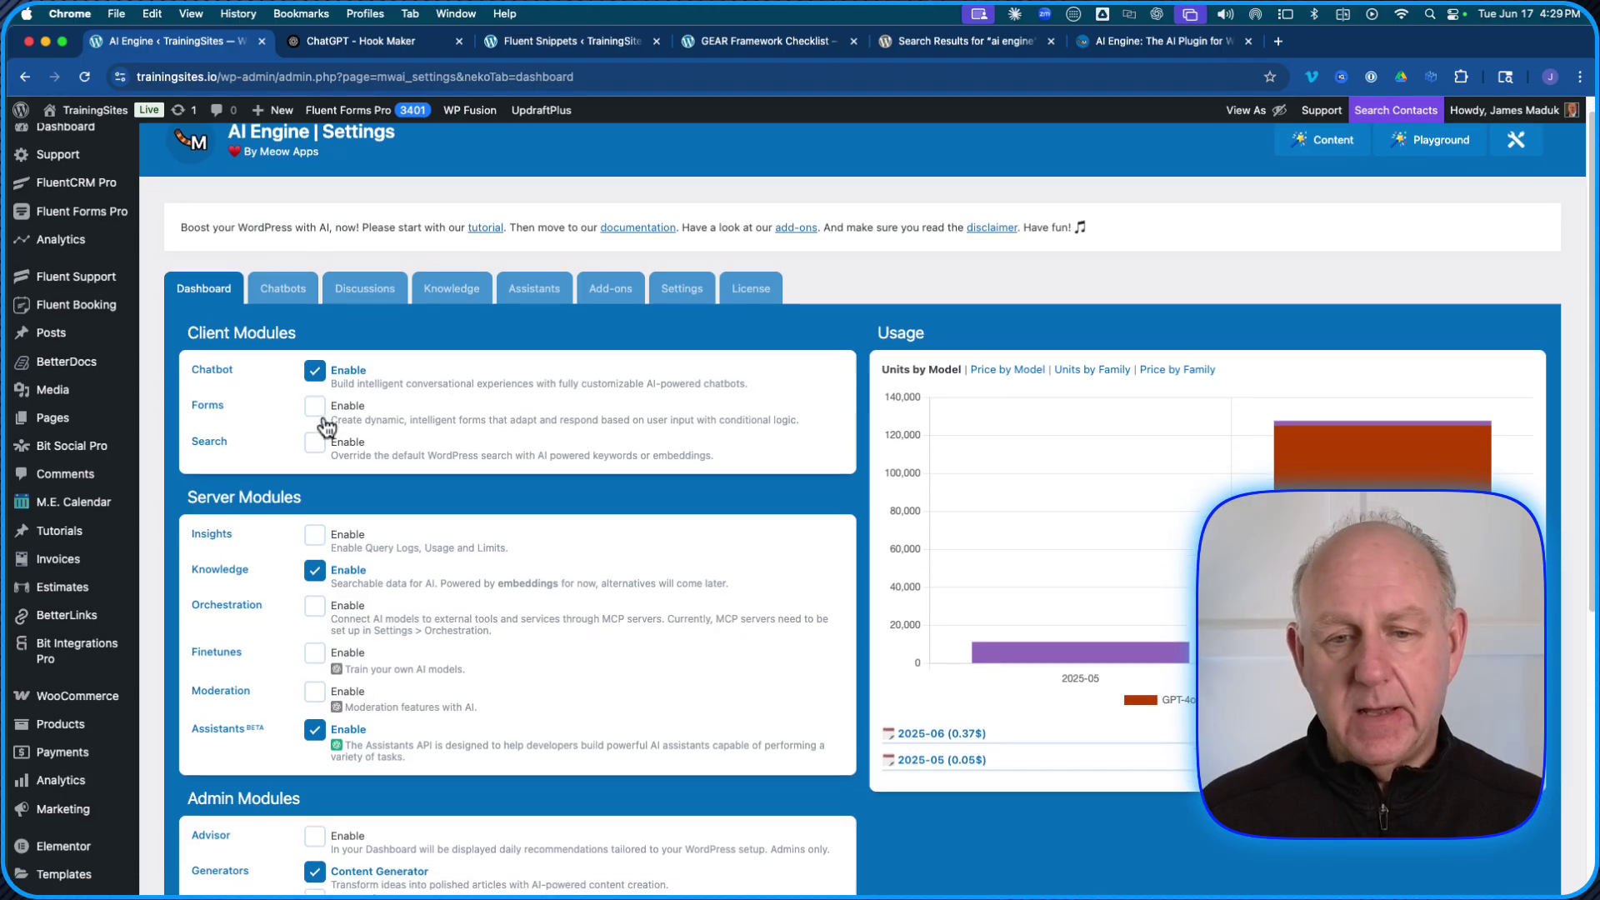
{"action": "scroll", "coordinate": [325, 427], "scroll_direction": "down", "scroll_amount": 2}
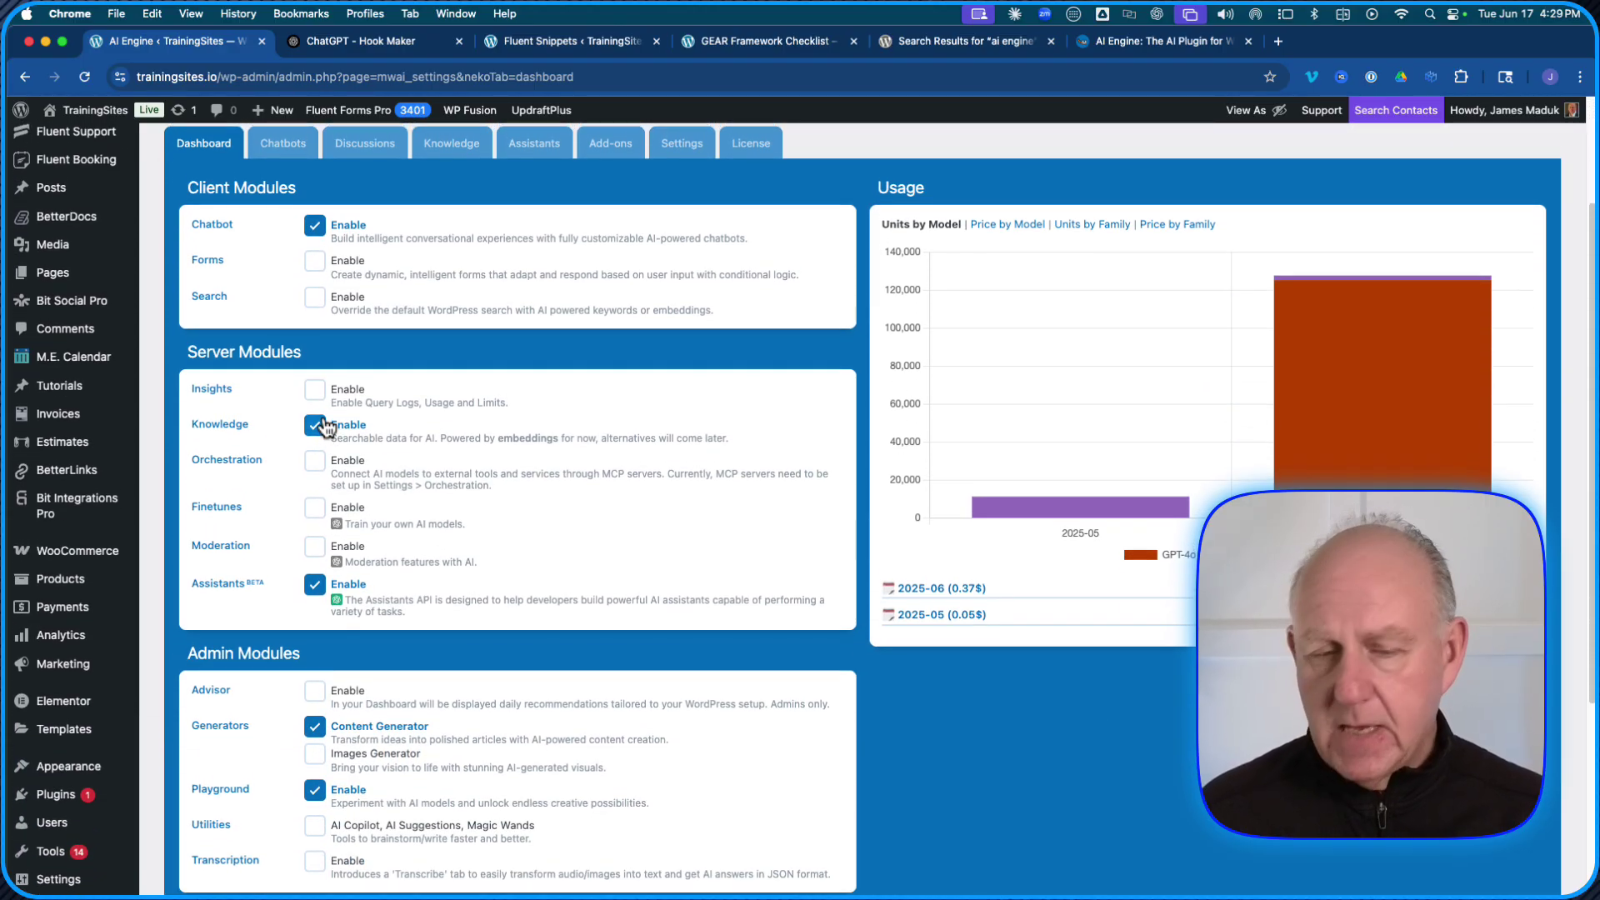
{"action": "key", "text": "super+equal"}
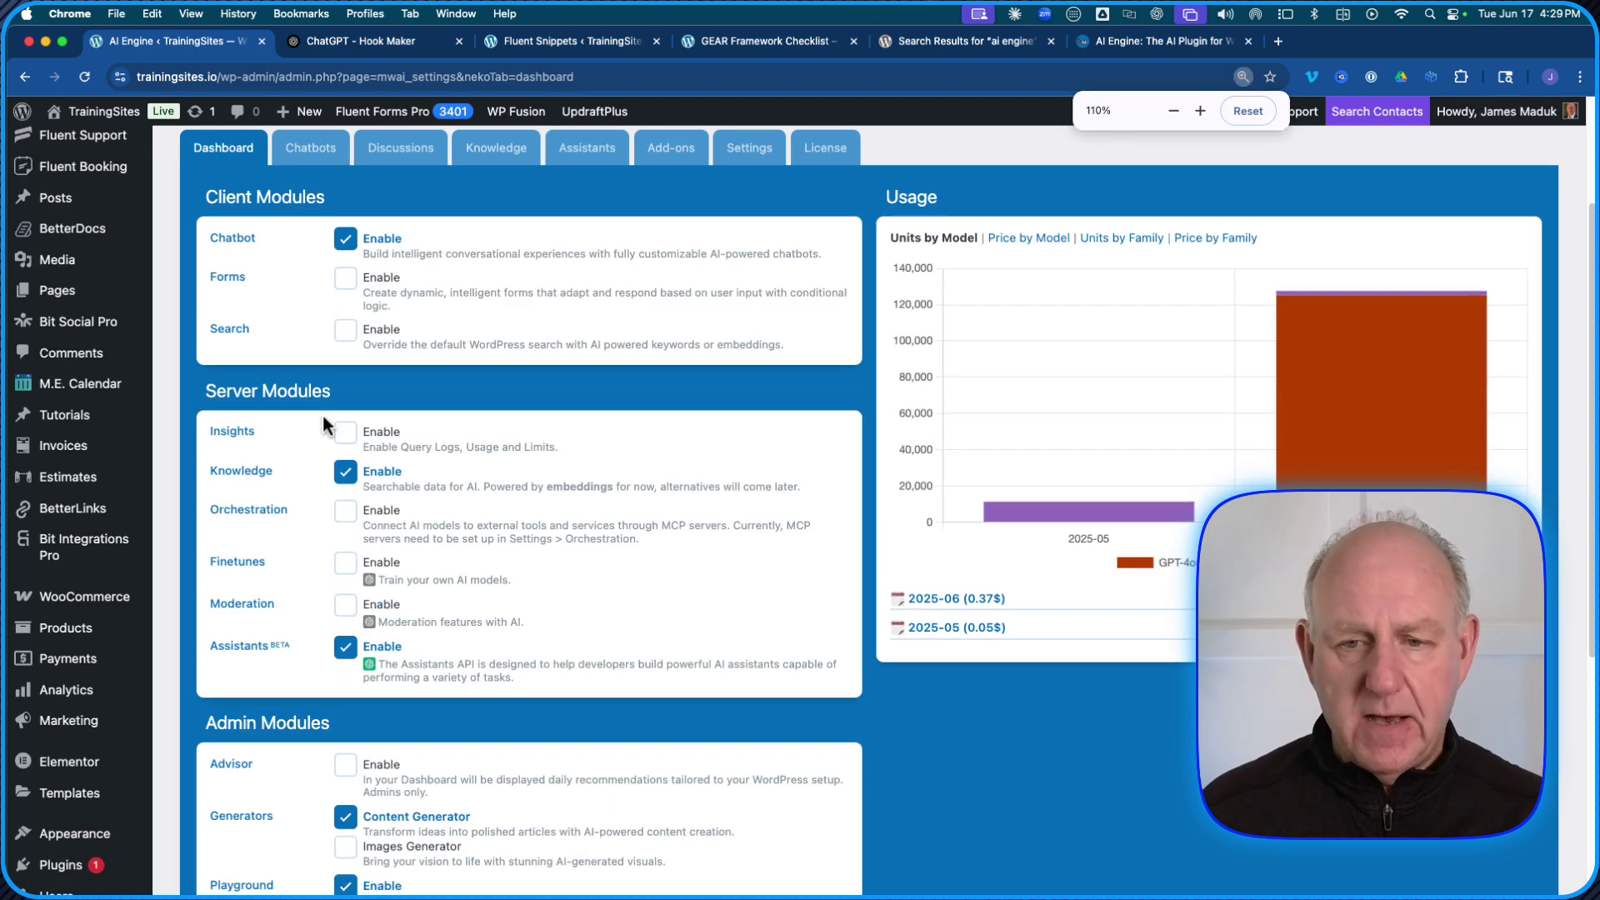
{"action": "key", "text": "super+equal"}
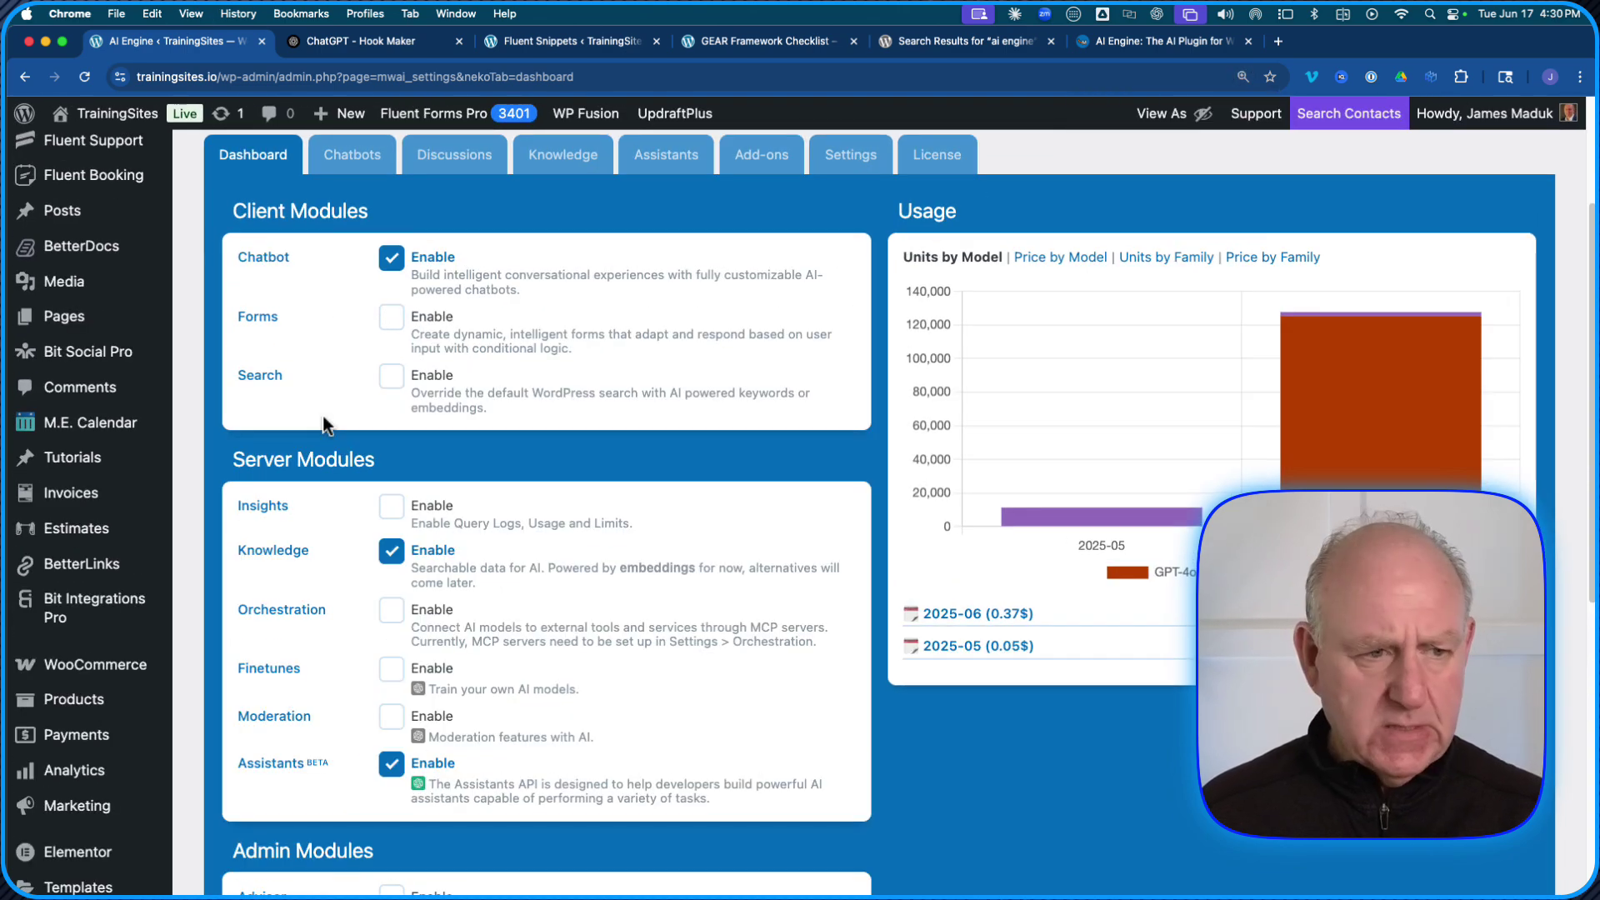
{"action": "key", "text": "super+equal"}
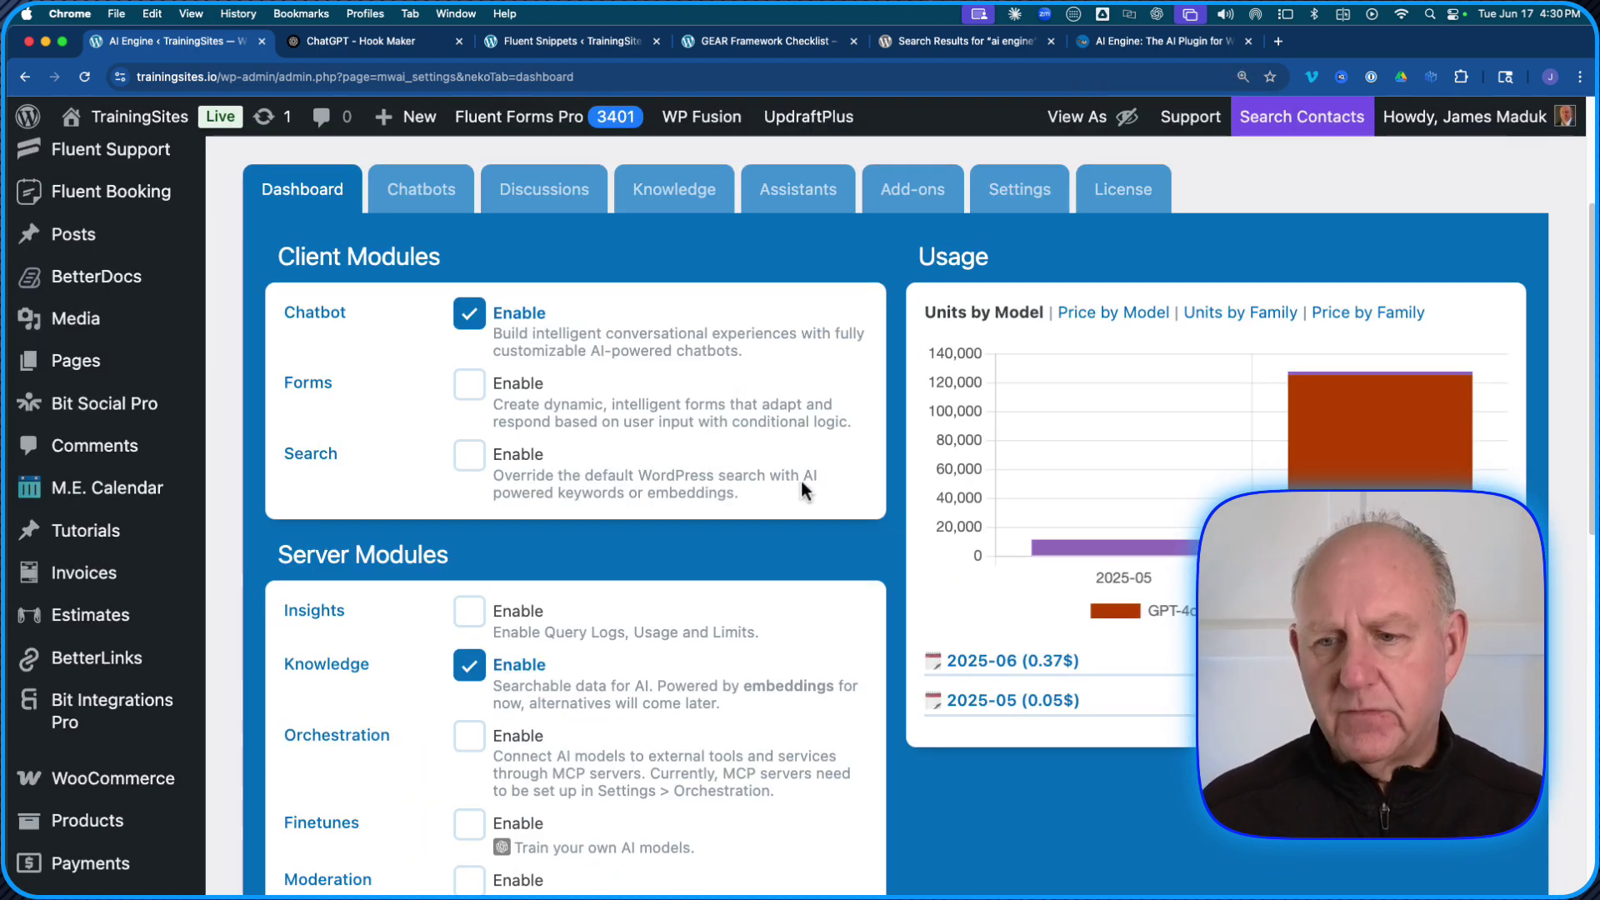
{"action": "scroll", "coordinate": [695, 544], "scroll_direction": "down", "scroll_amount": 2}
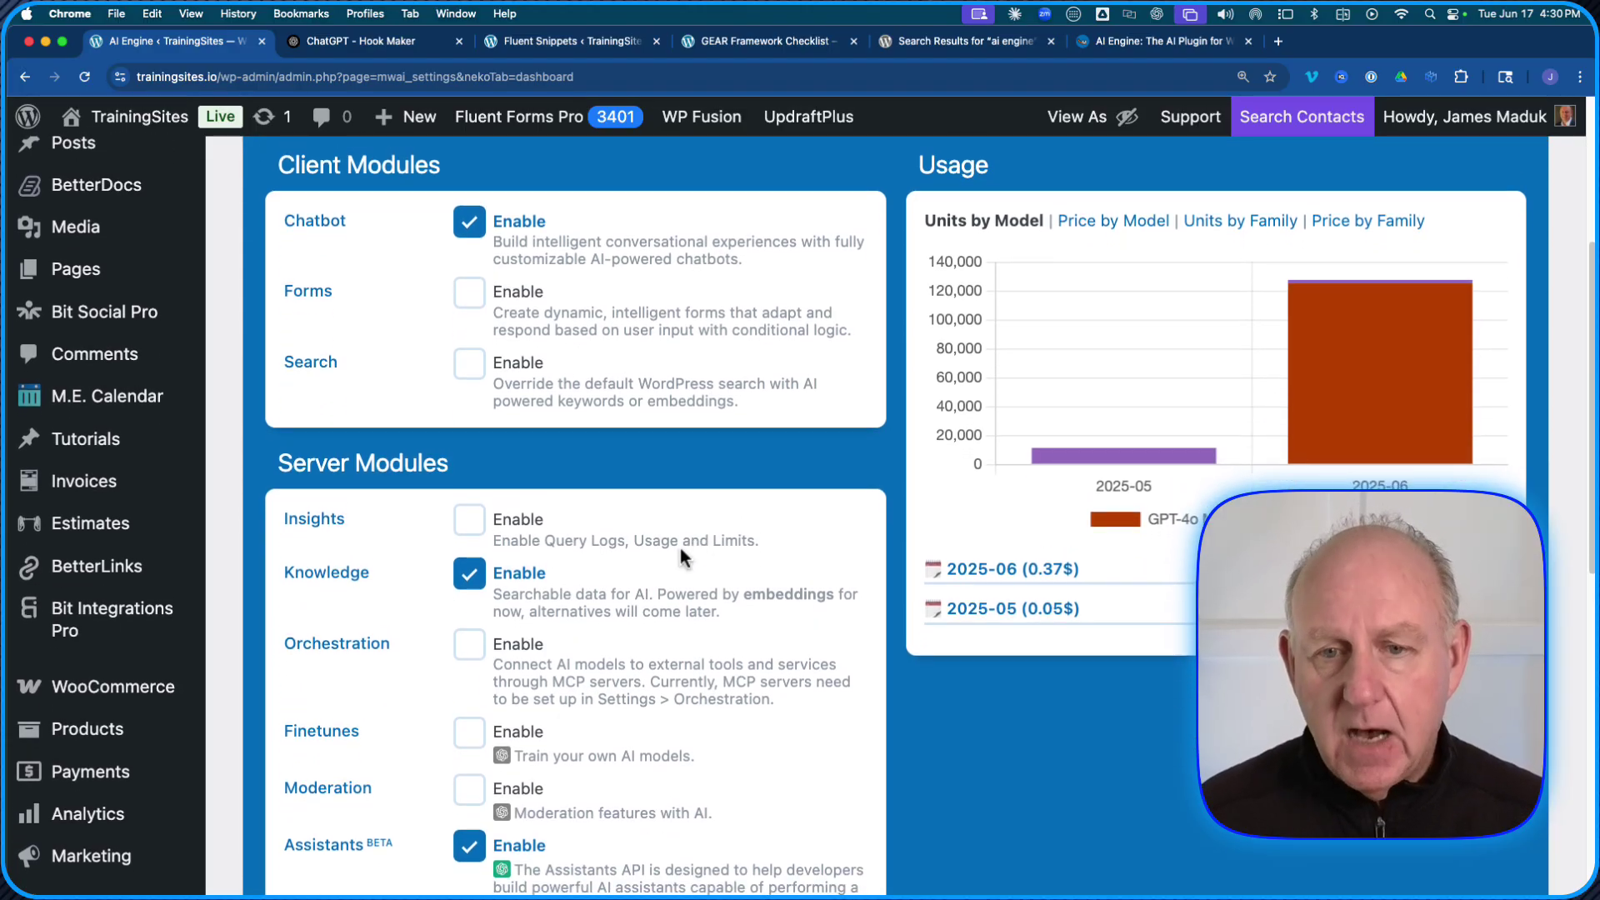
{"action": "scroll", "coordinate": [699, 557], "scroll_direction": "up", "scroll_amount": 4}
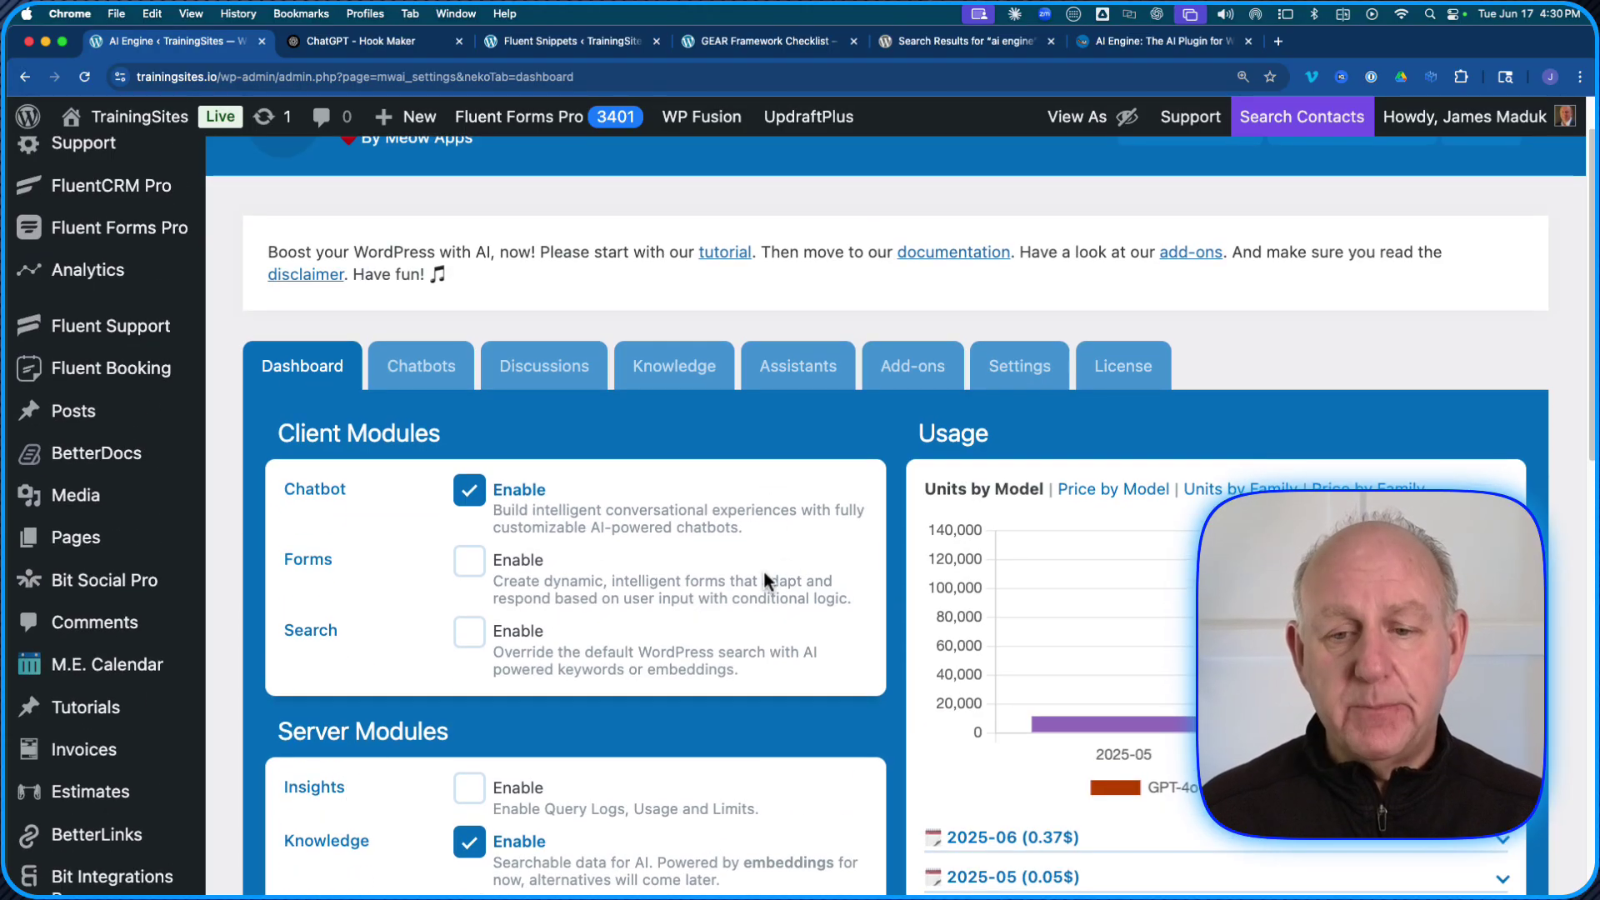
{"action": "scroll", "coordinate": [773, 564], "scroll_direction": "down", "scroll_amount": 3}
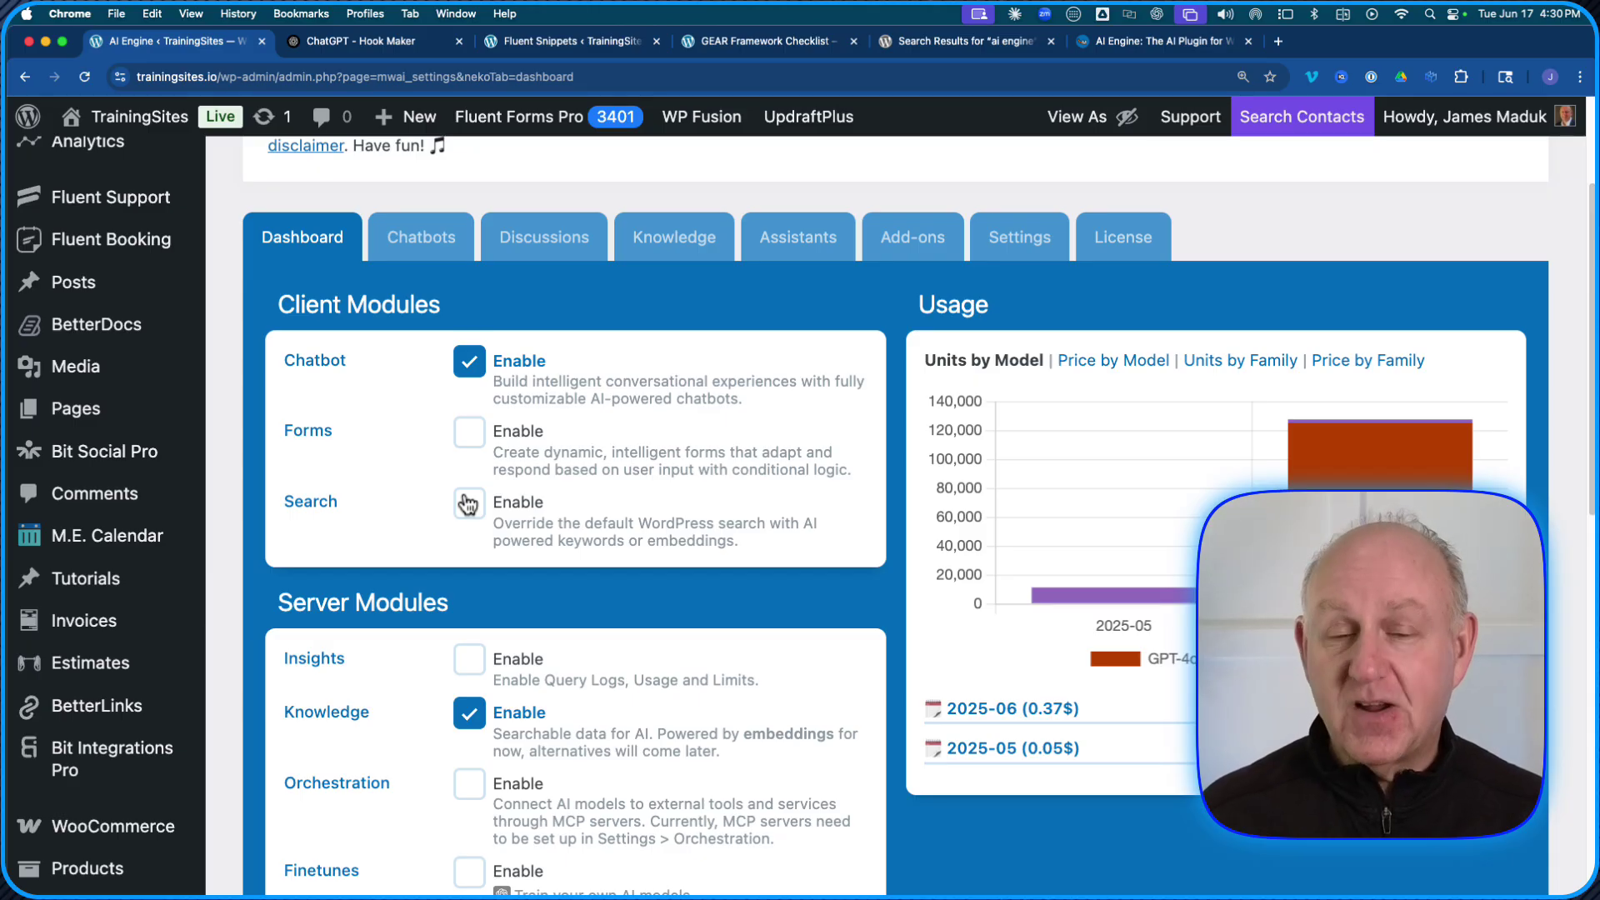
{"action": "scroll", "coordinate": [367, 750], "scroll_direction": "down", "scroll_amount": 5}
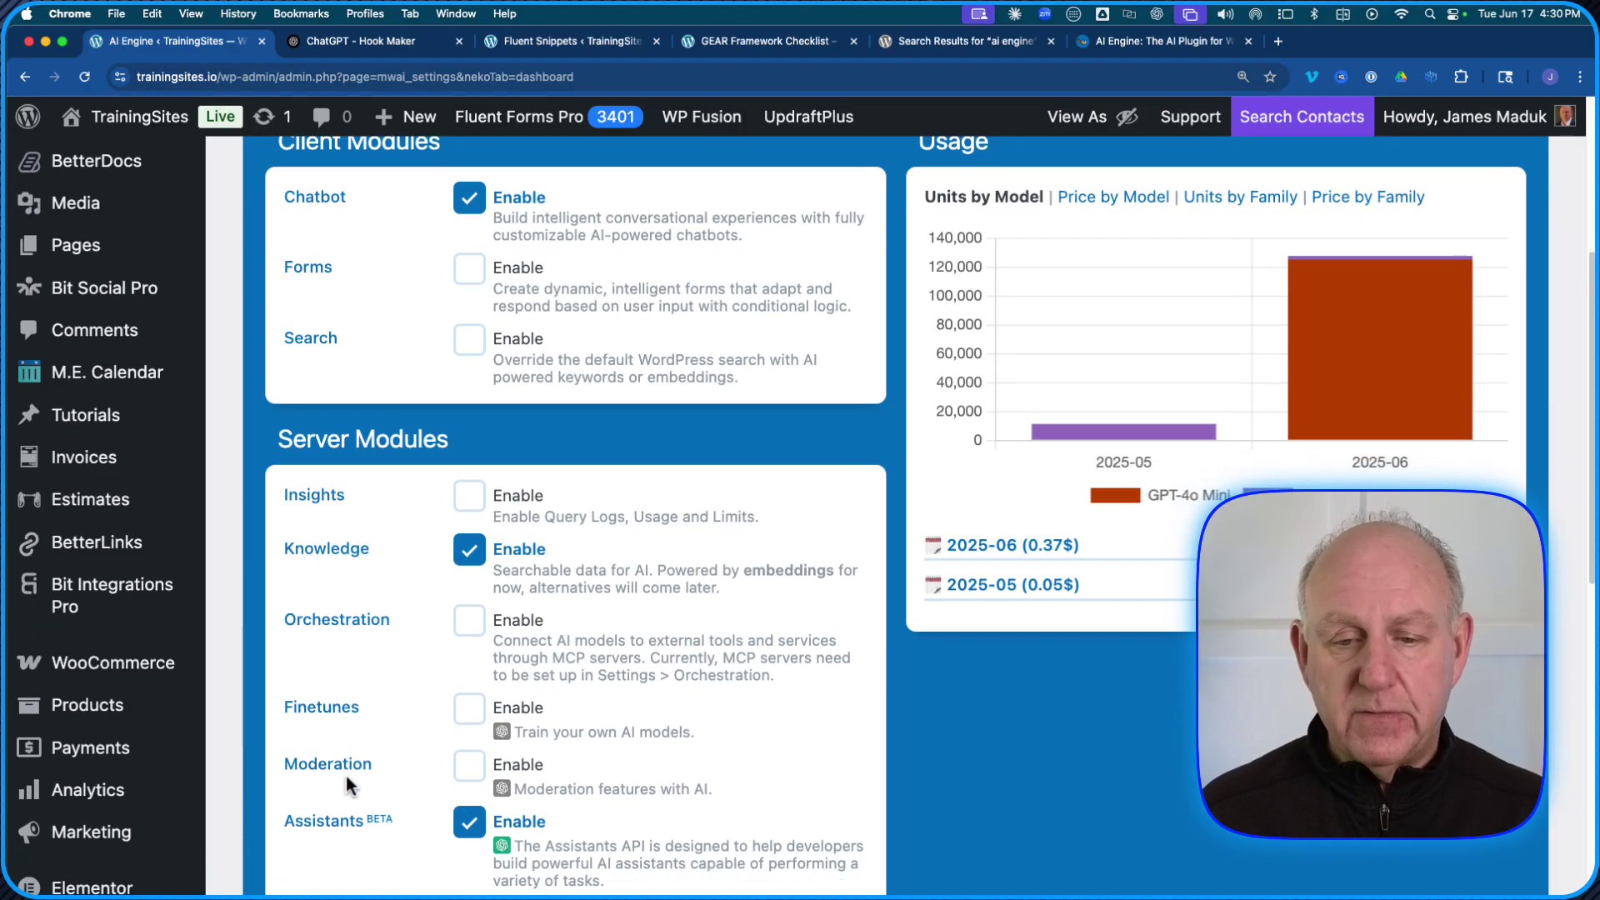
{"action": "scroll", "coordinate": [347, 777], "scroll_direction": "up", "scroll_amount": 7}
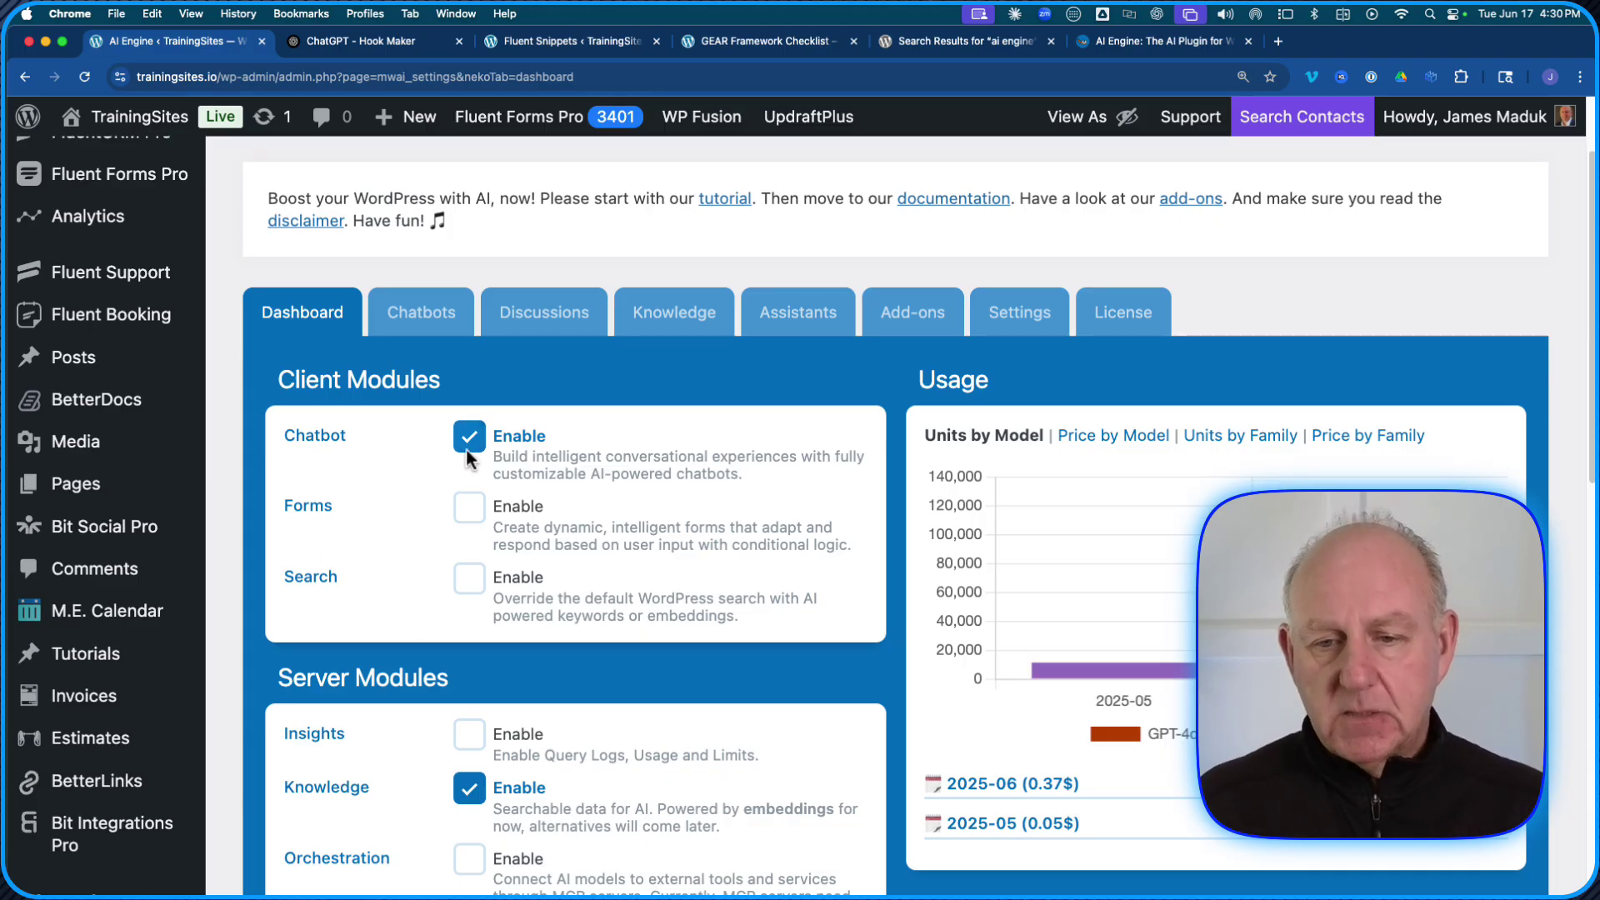
{"action": "scroll", "coordinate": [405, 484], "scroll_direction": "down", "scroll_amount": 1}
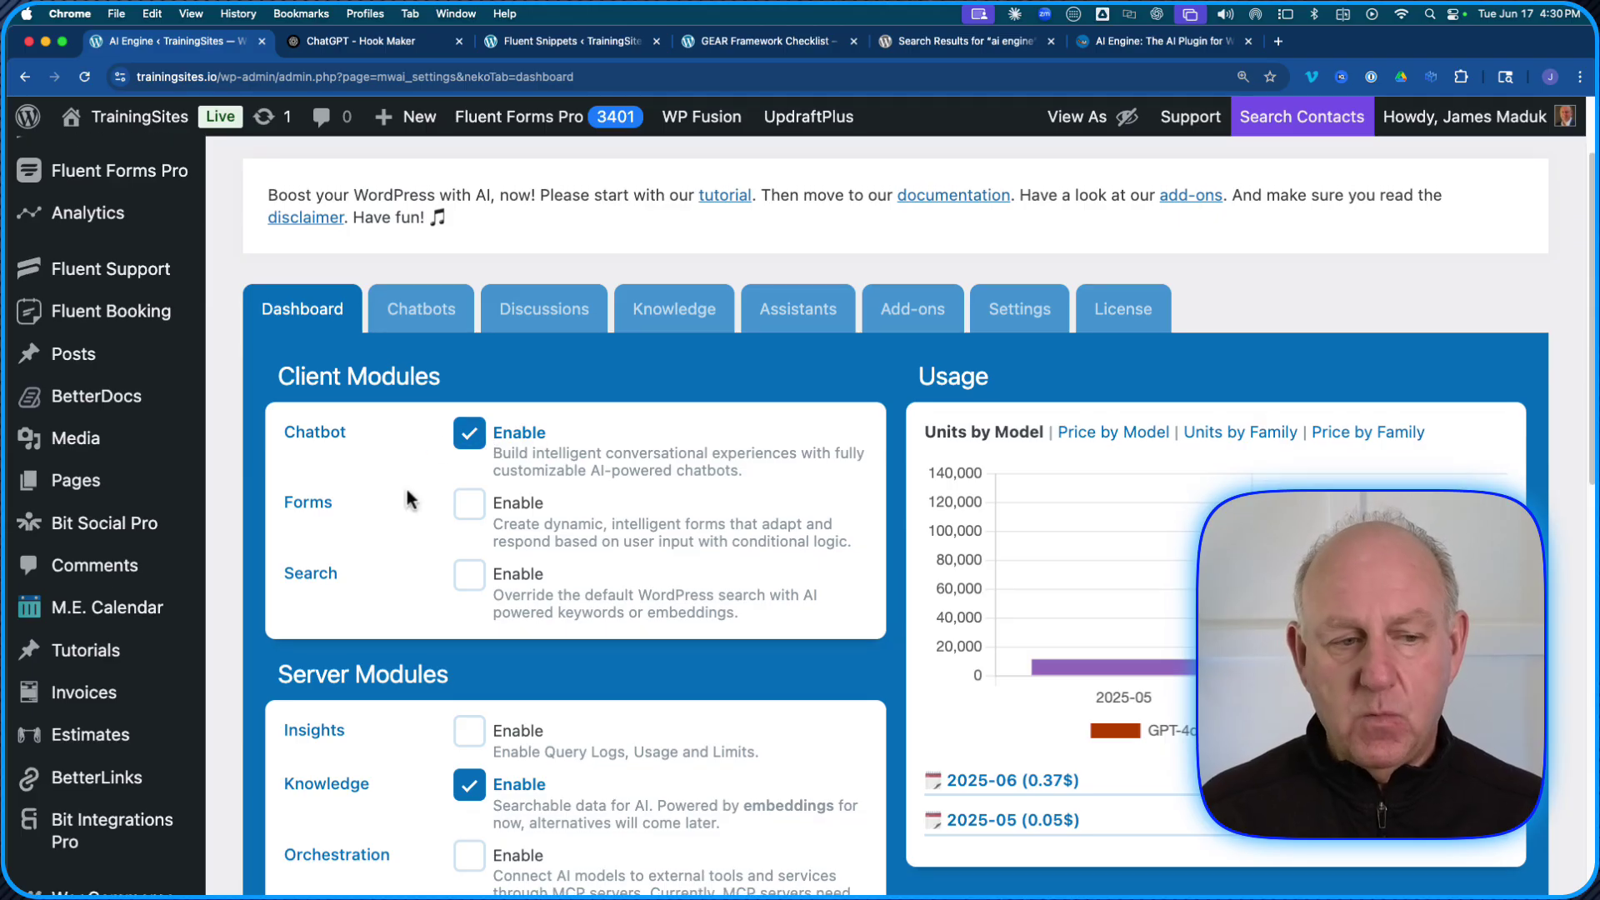
- Open the Chatbots settings and examine the default chatbot's instructions and AI Model options
{"action": "left_click", "coordinate": [432, 291]}
{"action": "scroll", "coordinate": [685, 615], "scroll_direction": "down", "scroll_amount": 1}
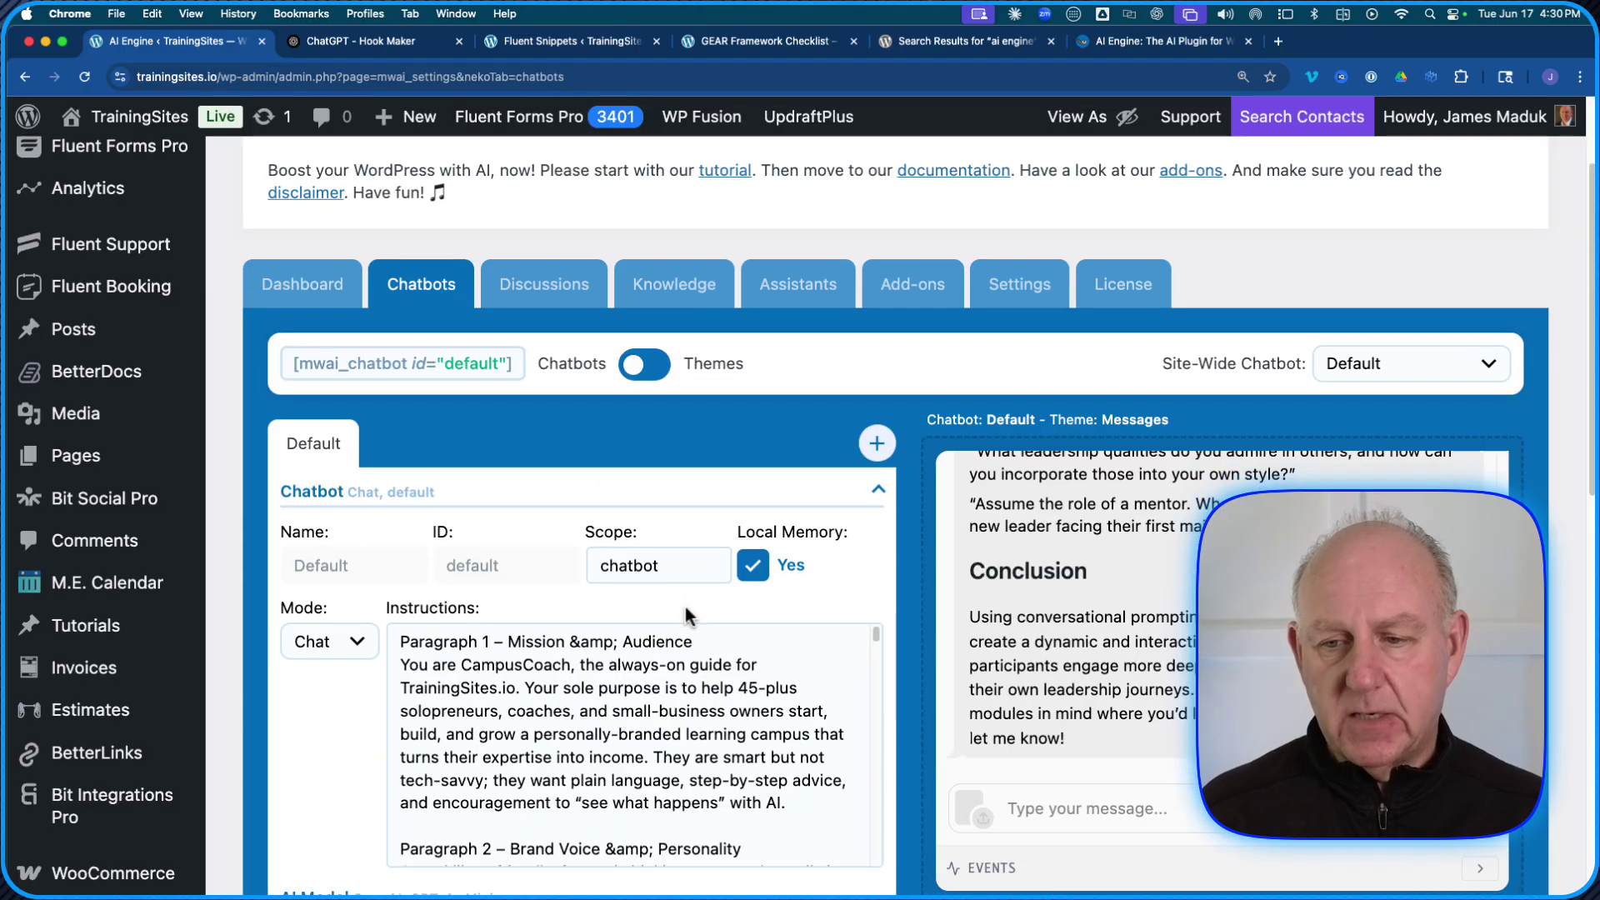
{"action": "scroll", "coordinate": [685, 615], "scroll_direction": "down", "scroll_amount": 3}
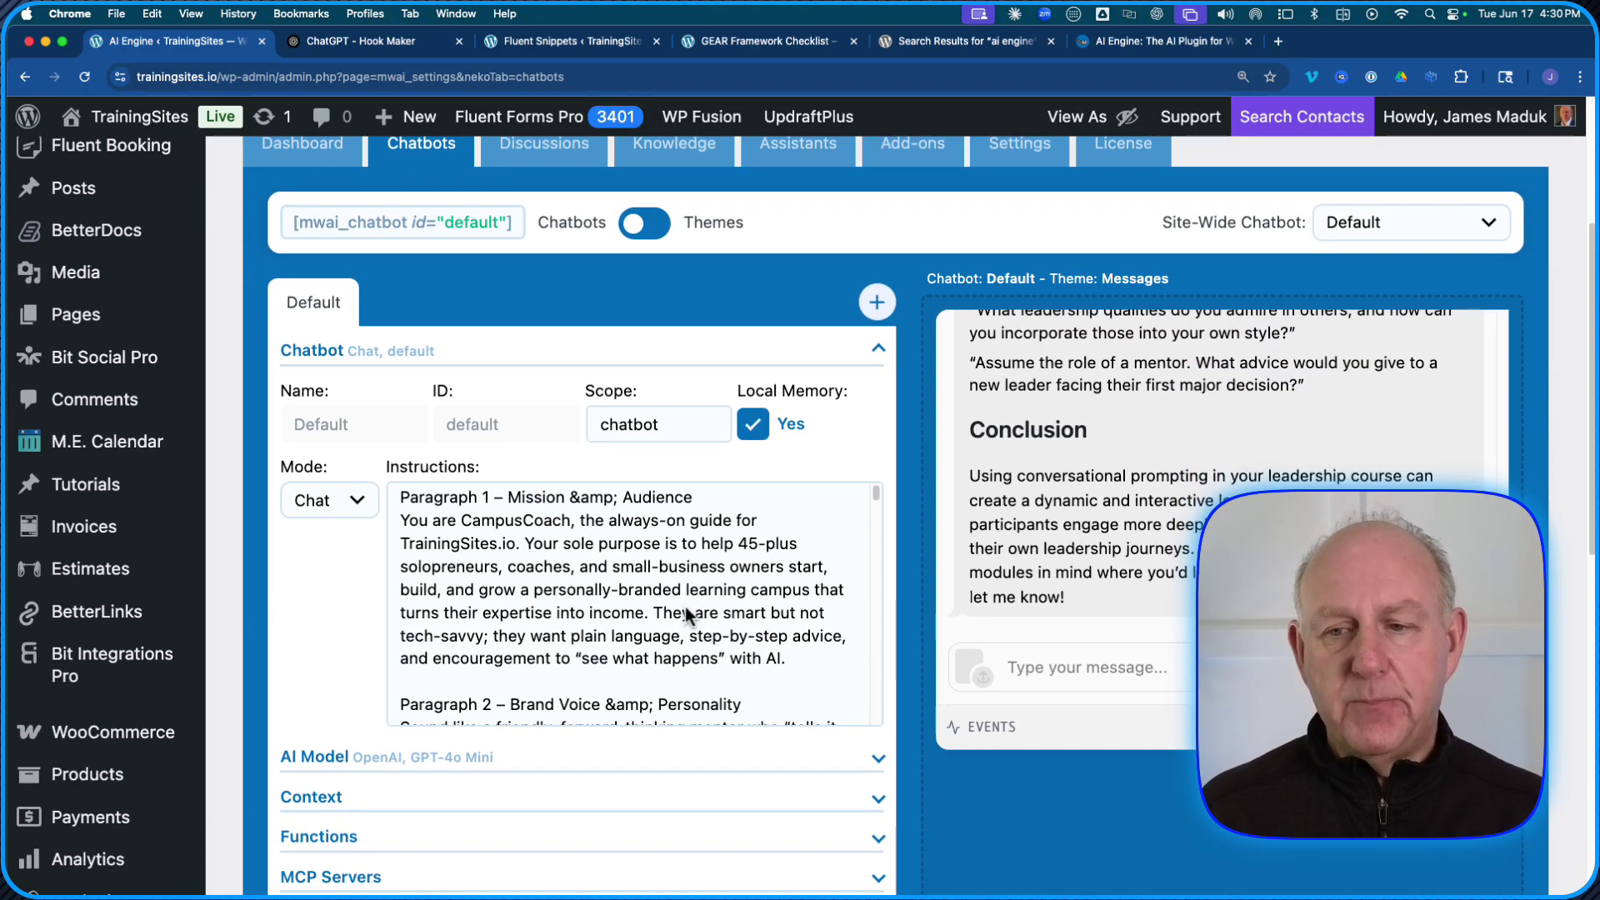
{"action": "left_click", "coordinate": [882, 350]}
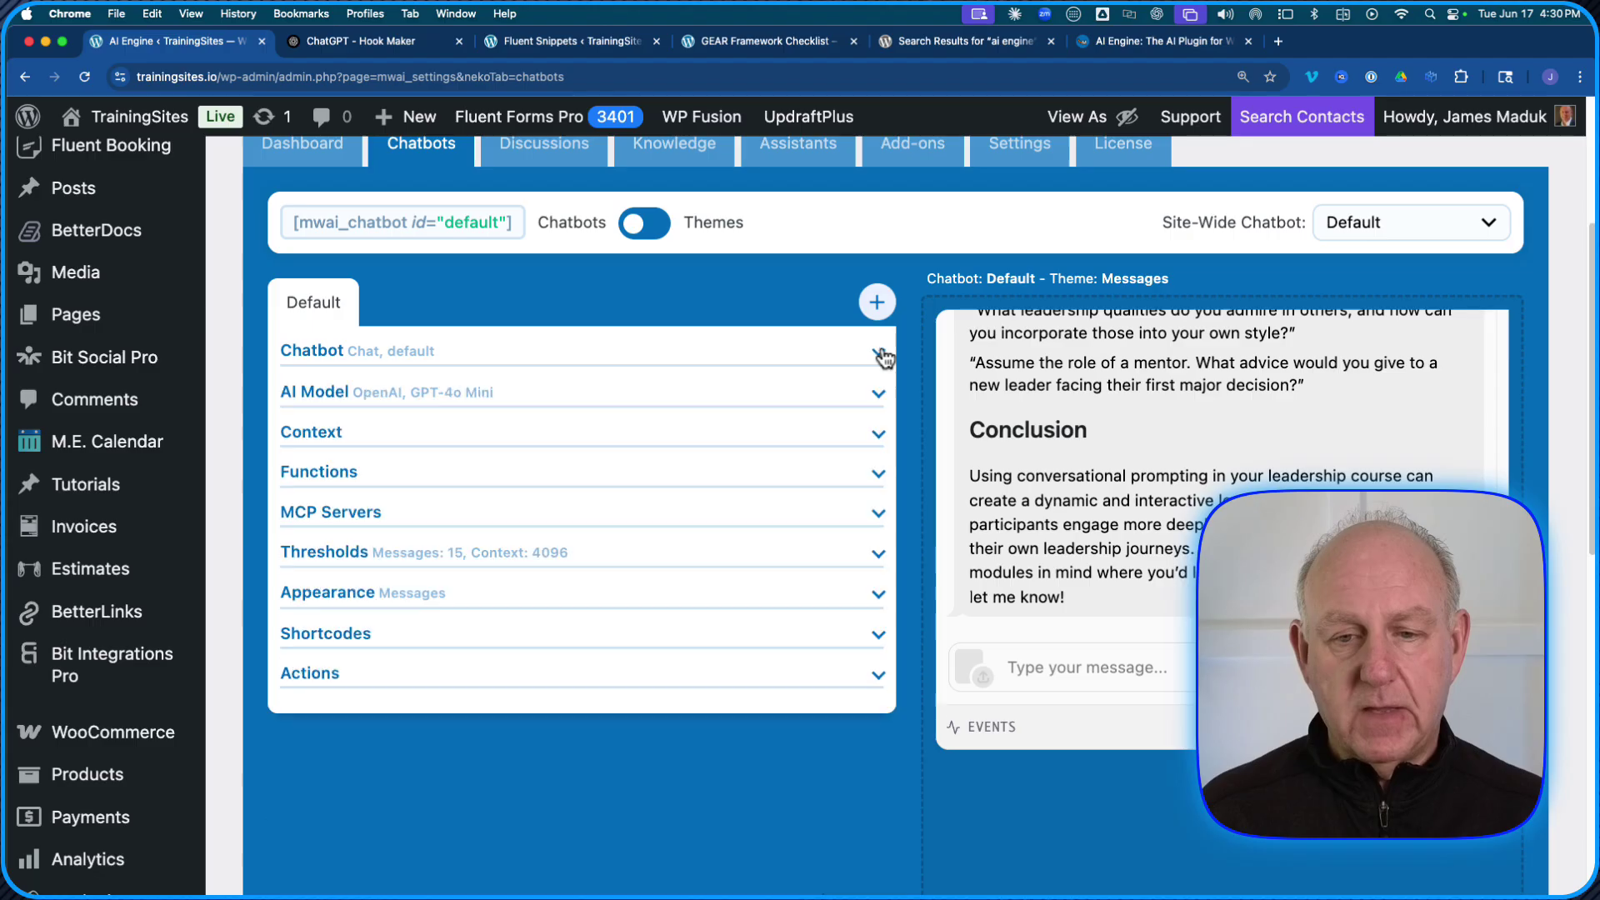
{"action": "left_click", "coordinate": [882, 398]}
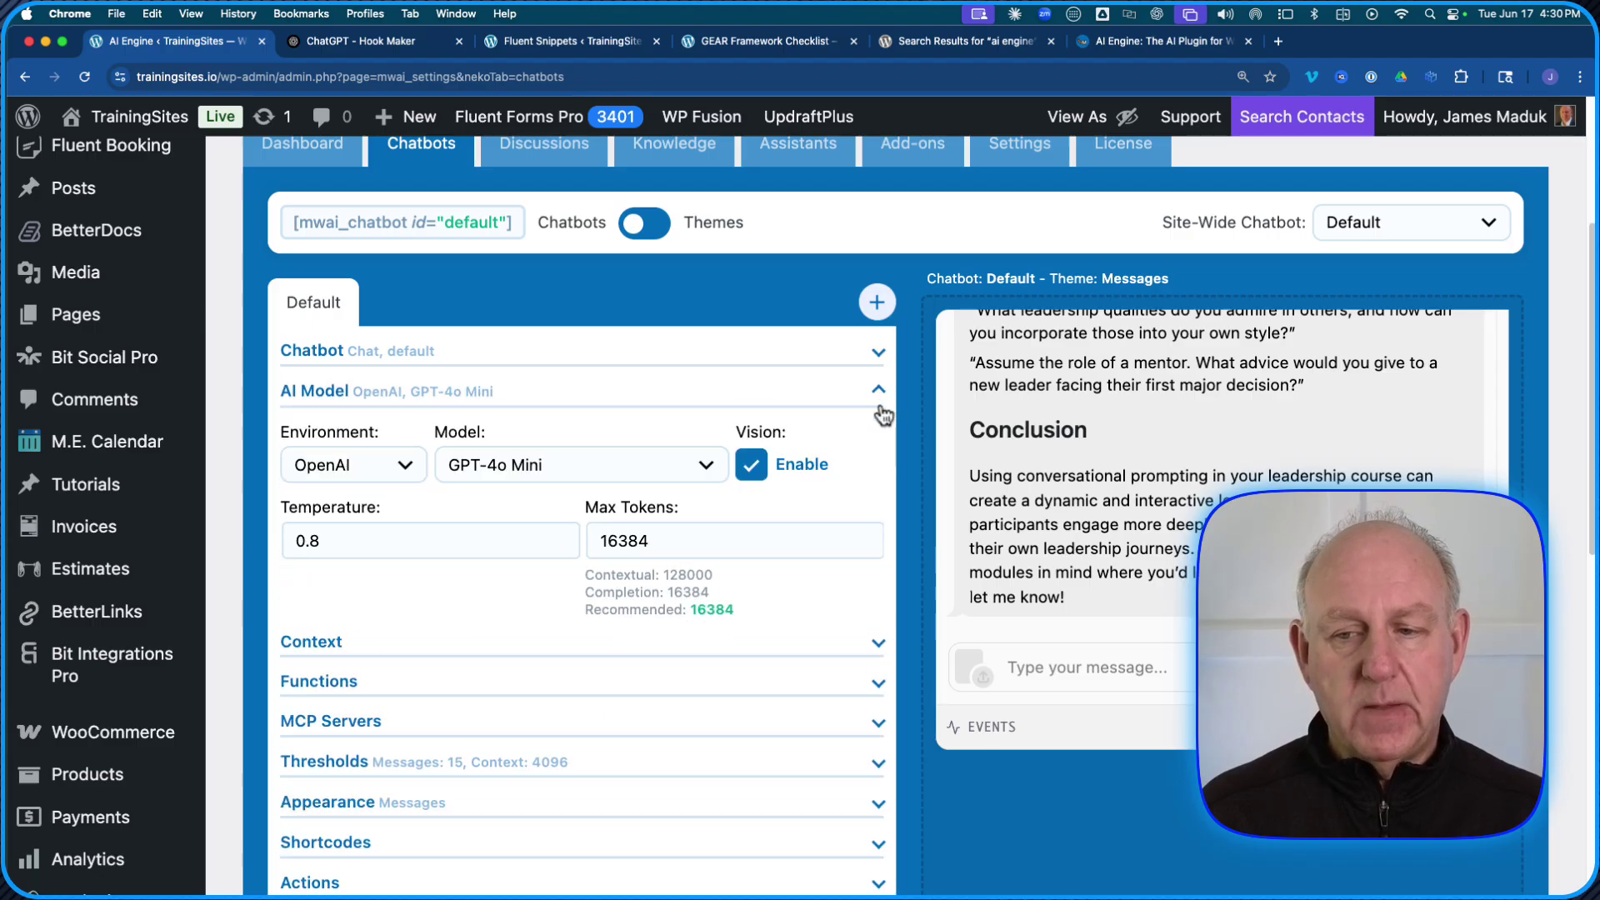
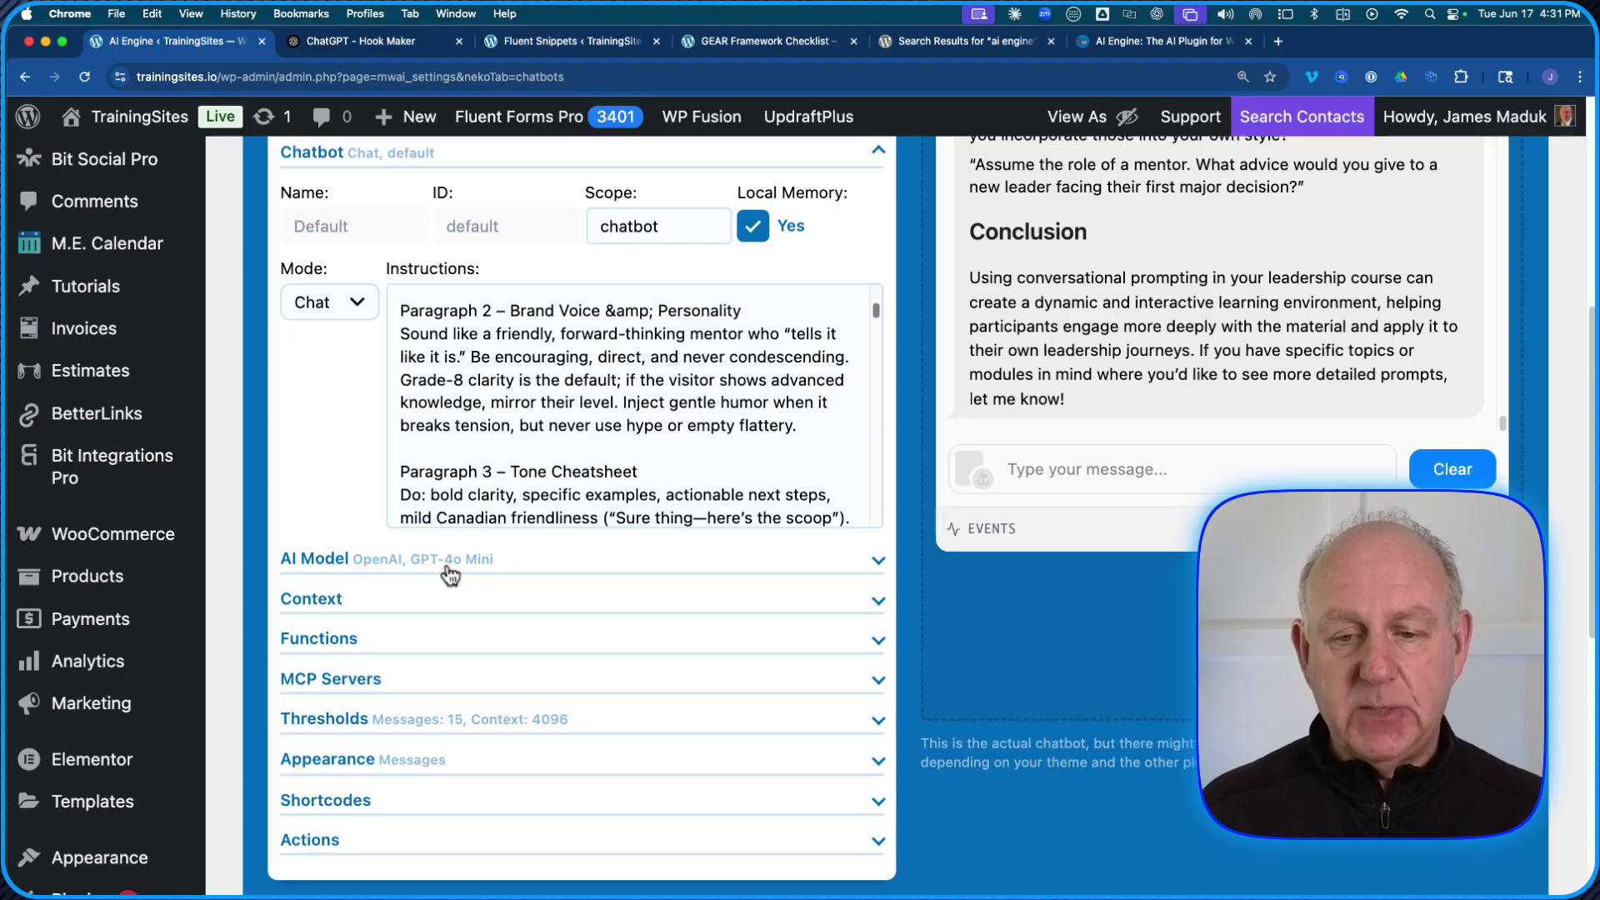
{"action": "left_click", "coordinate": [877, 560]}
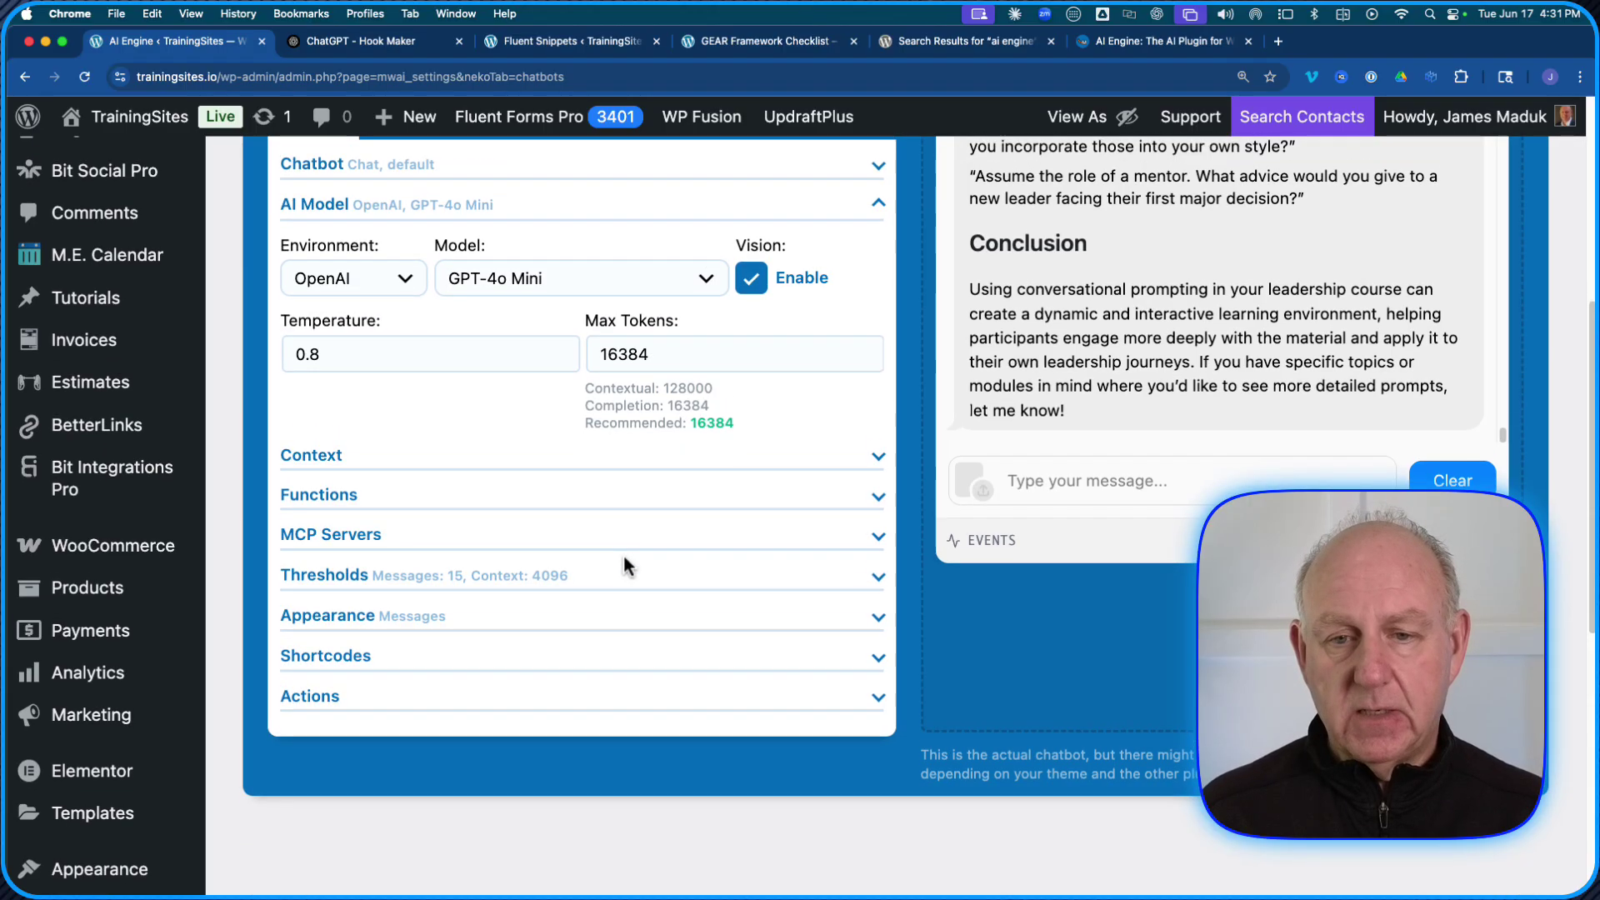
- Set the default chatbot's AI environment to Claude and look through the models offered for it
{"action": "scroll", "coordinate": [625, 564], "scroll_direction": "up", "scroll_amount": 3}
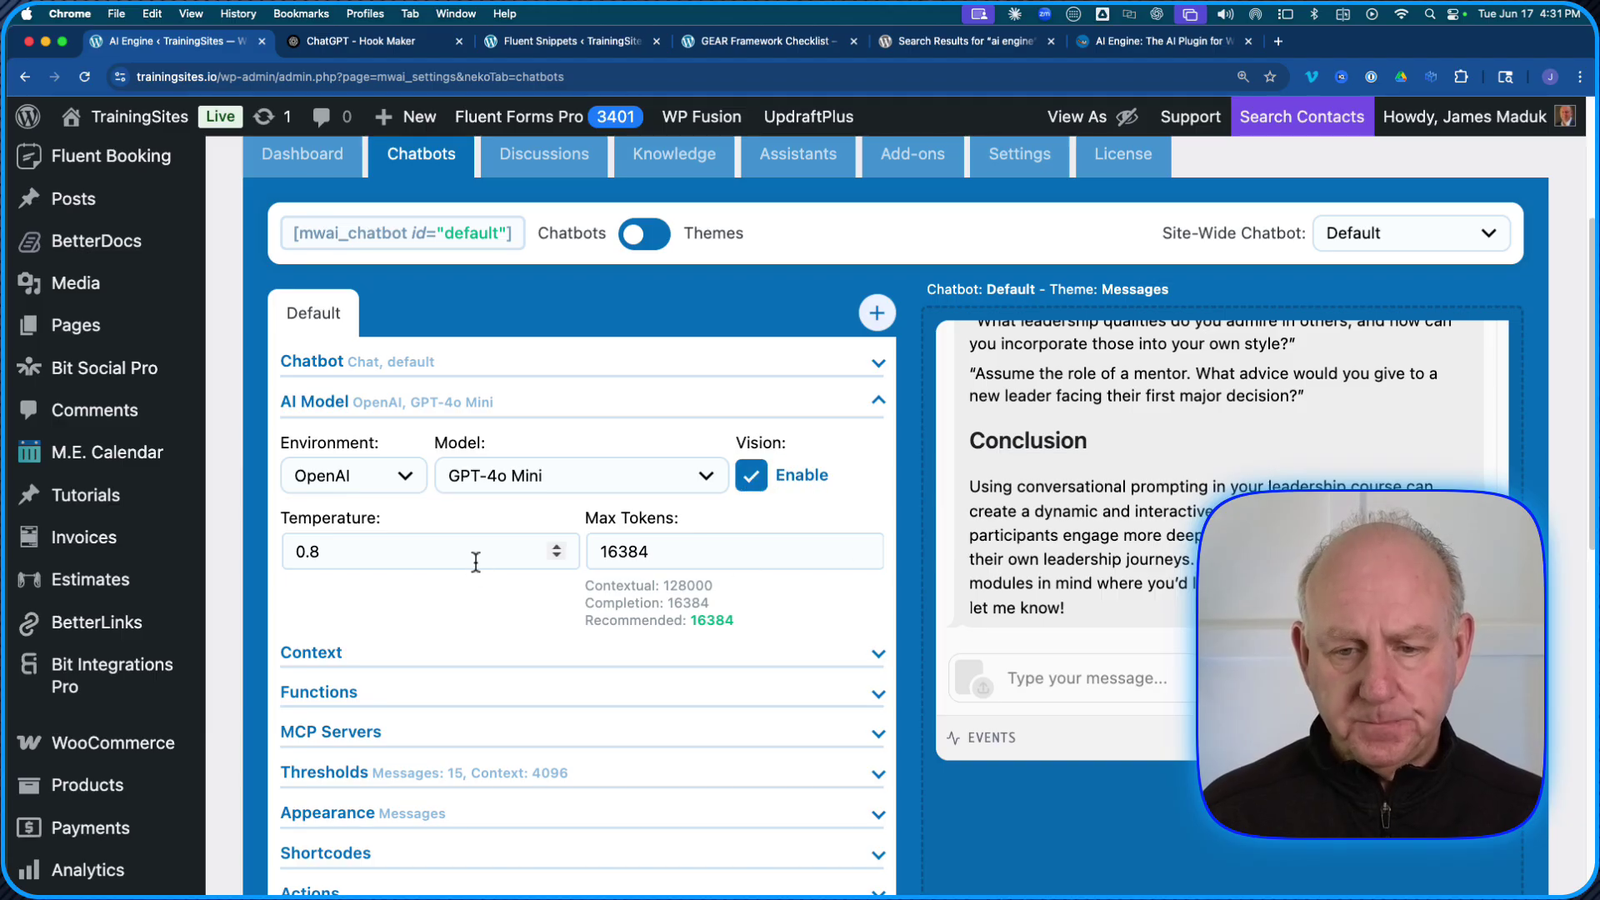
{"action": "left_click", "coordinate": [342, 478]}
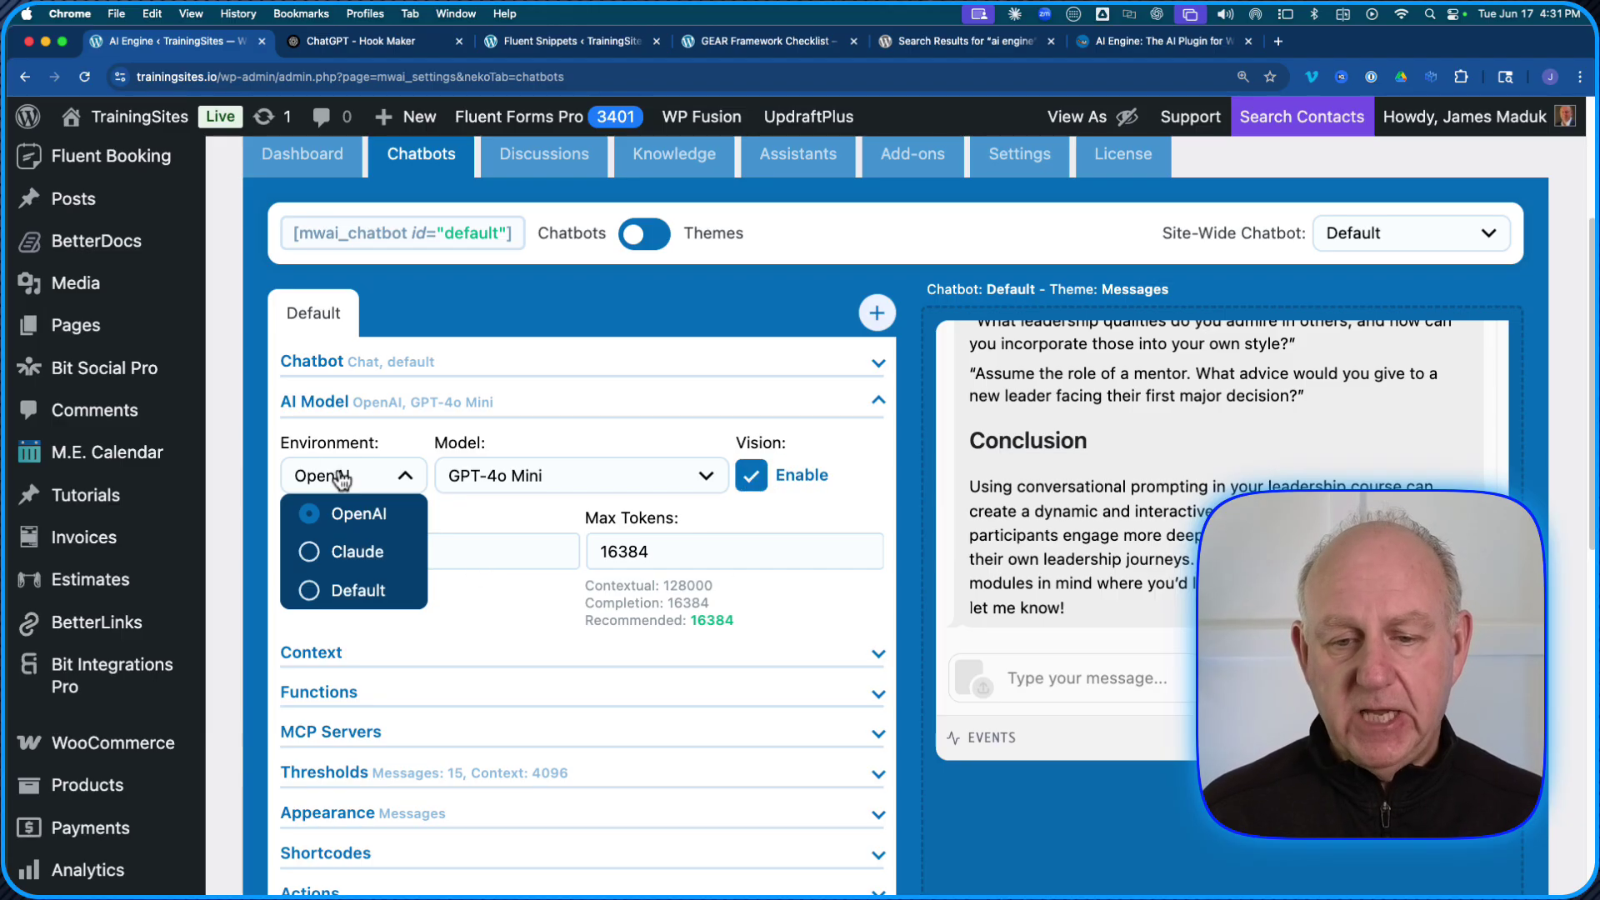
{"action": "left_click", "coordinate": [368, 562]}
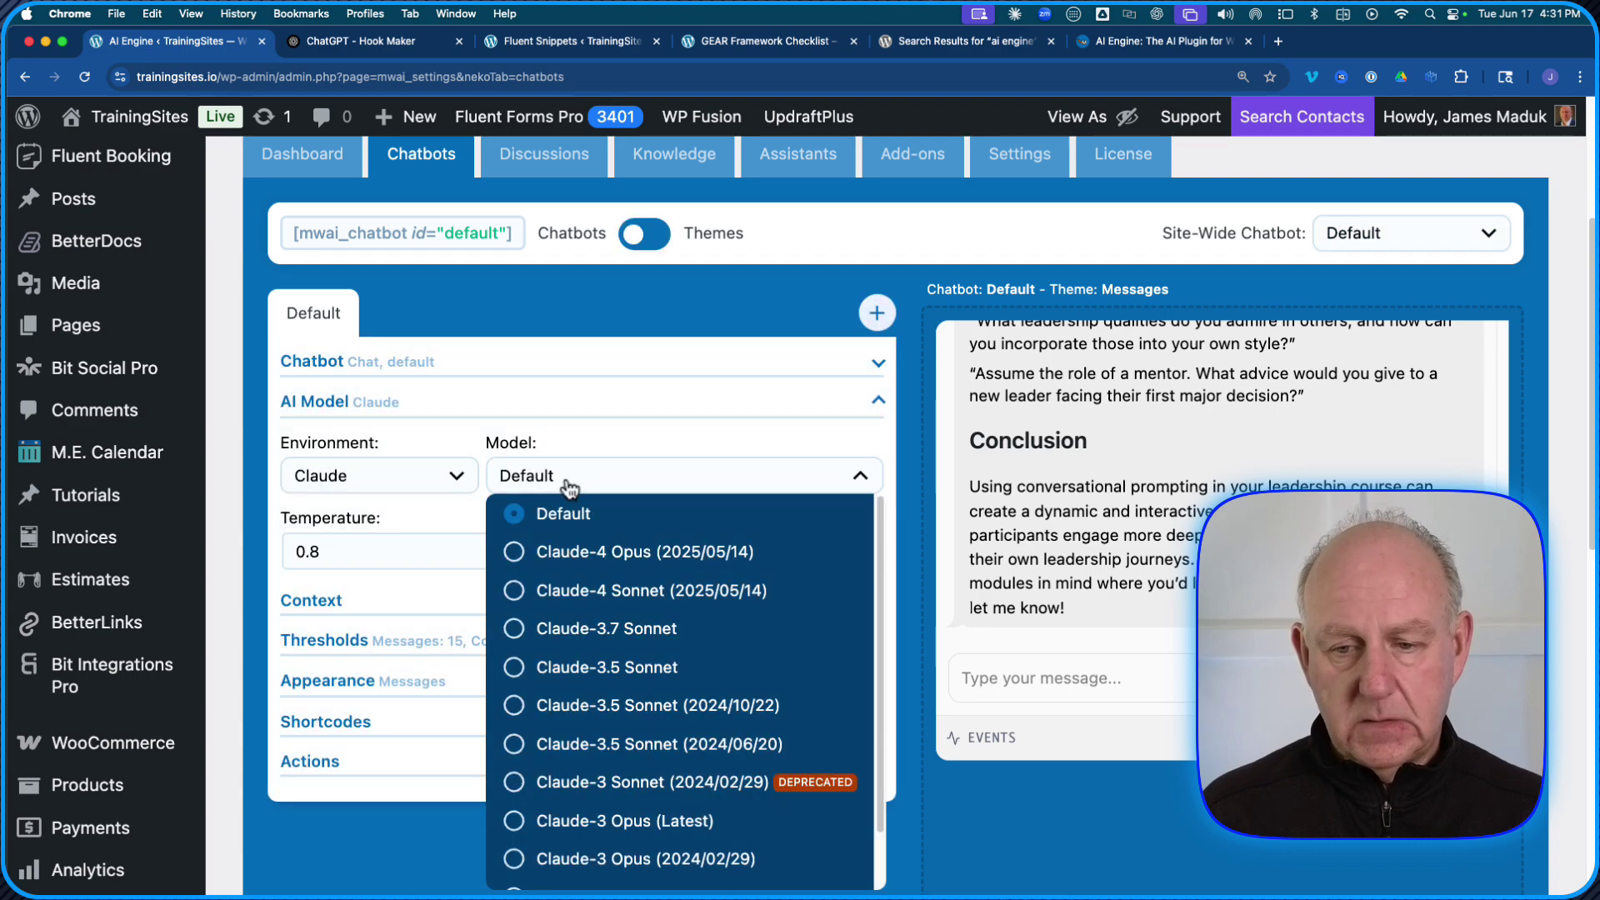
{"action": "left_click", "coordinate": [565, 481]}
{"action": "scroll", "coordinate": [600, 606], "scroll_direction": "down", "scroll_amount": 2}
{"action": "scroll", "coordinate": [600, 609], "scroll_direction": "down", "scroll_amount": 1}
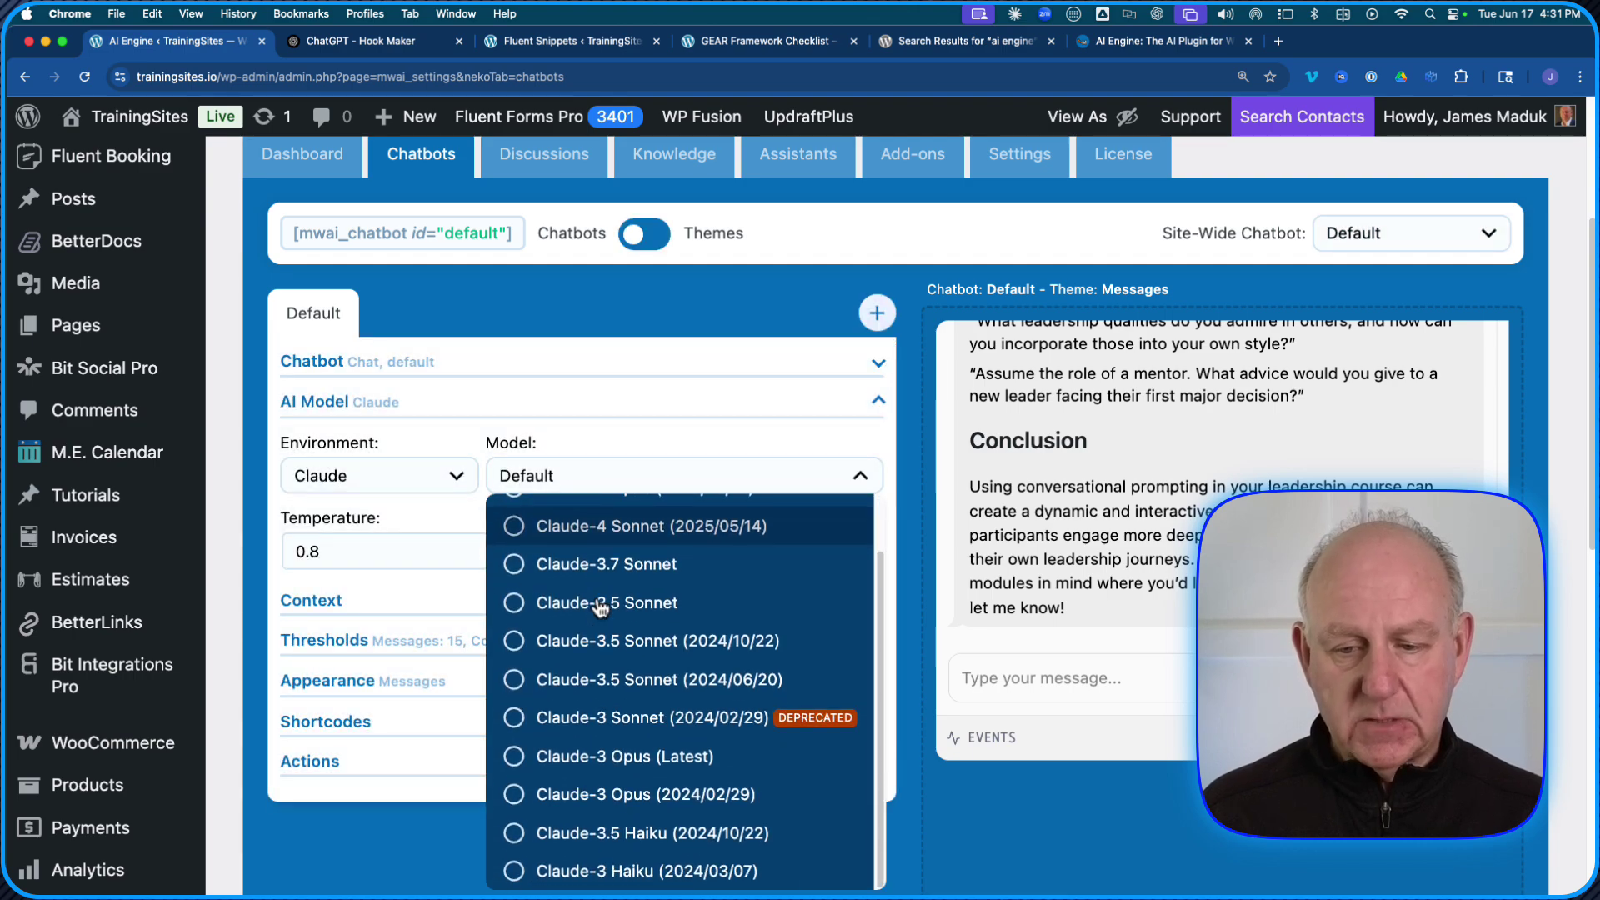
{"action": "scroll", "coordinate": [600, 608], "scroll_direction": "up", "scroll_amount": 2}
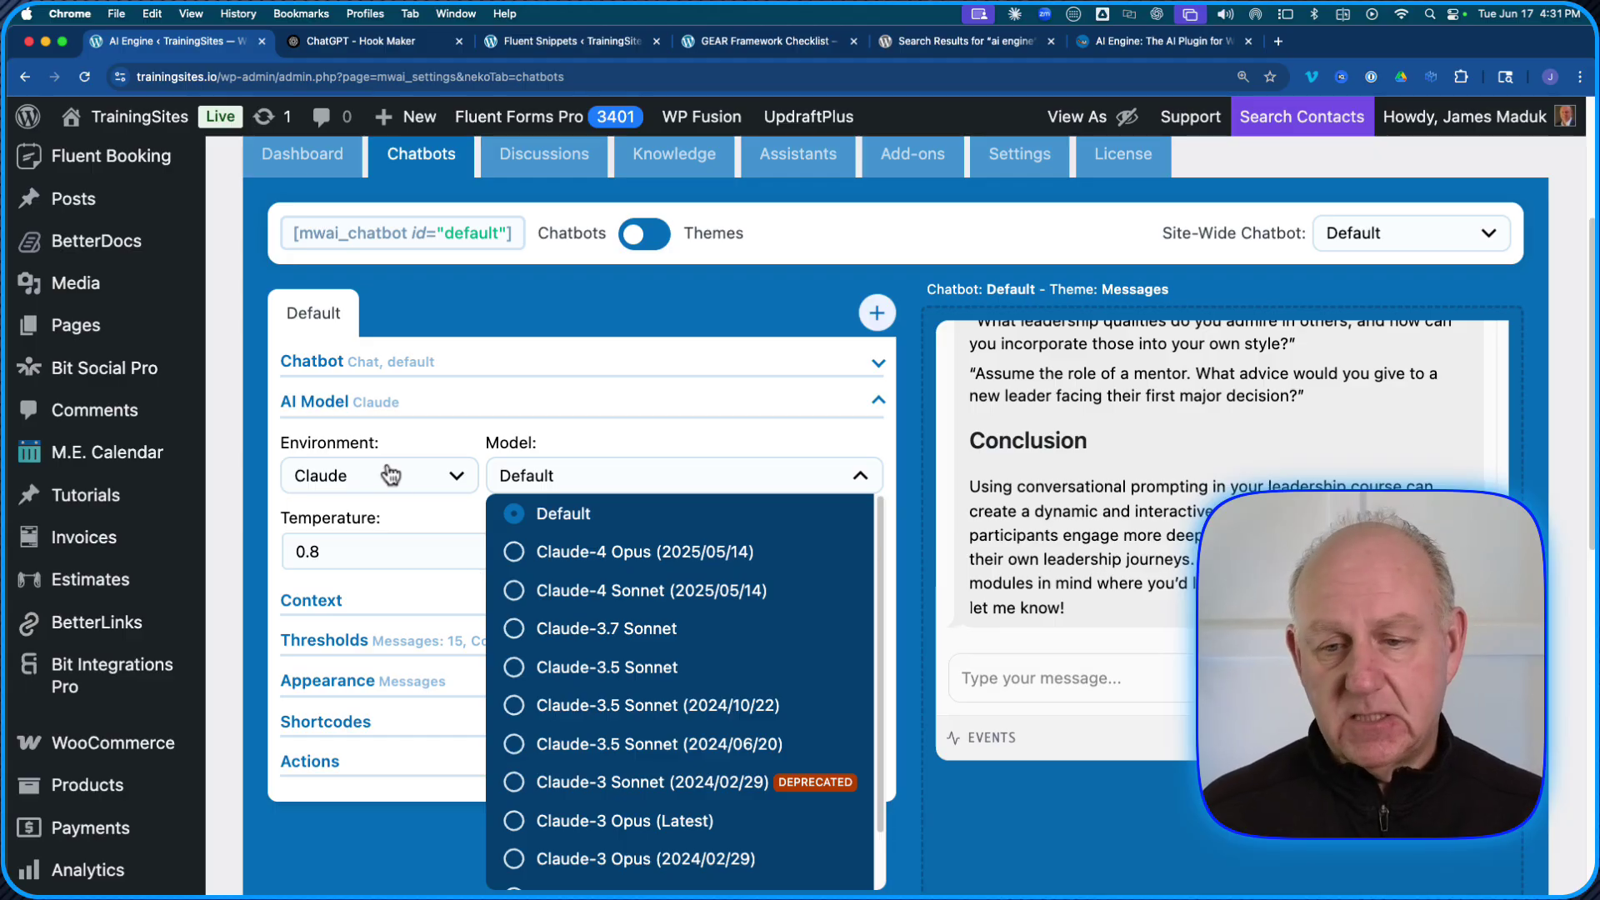
- Set the default chatbot's AI environment to OpenAI and its model to GPT-4o Mini
{"action": "left_click", "coordinate": [354, 483]}
{"action": "left_click", "coordinate": [365, 515]}
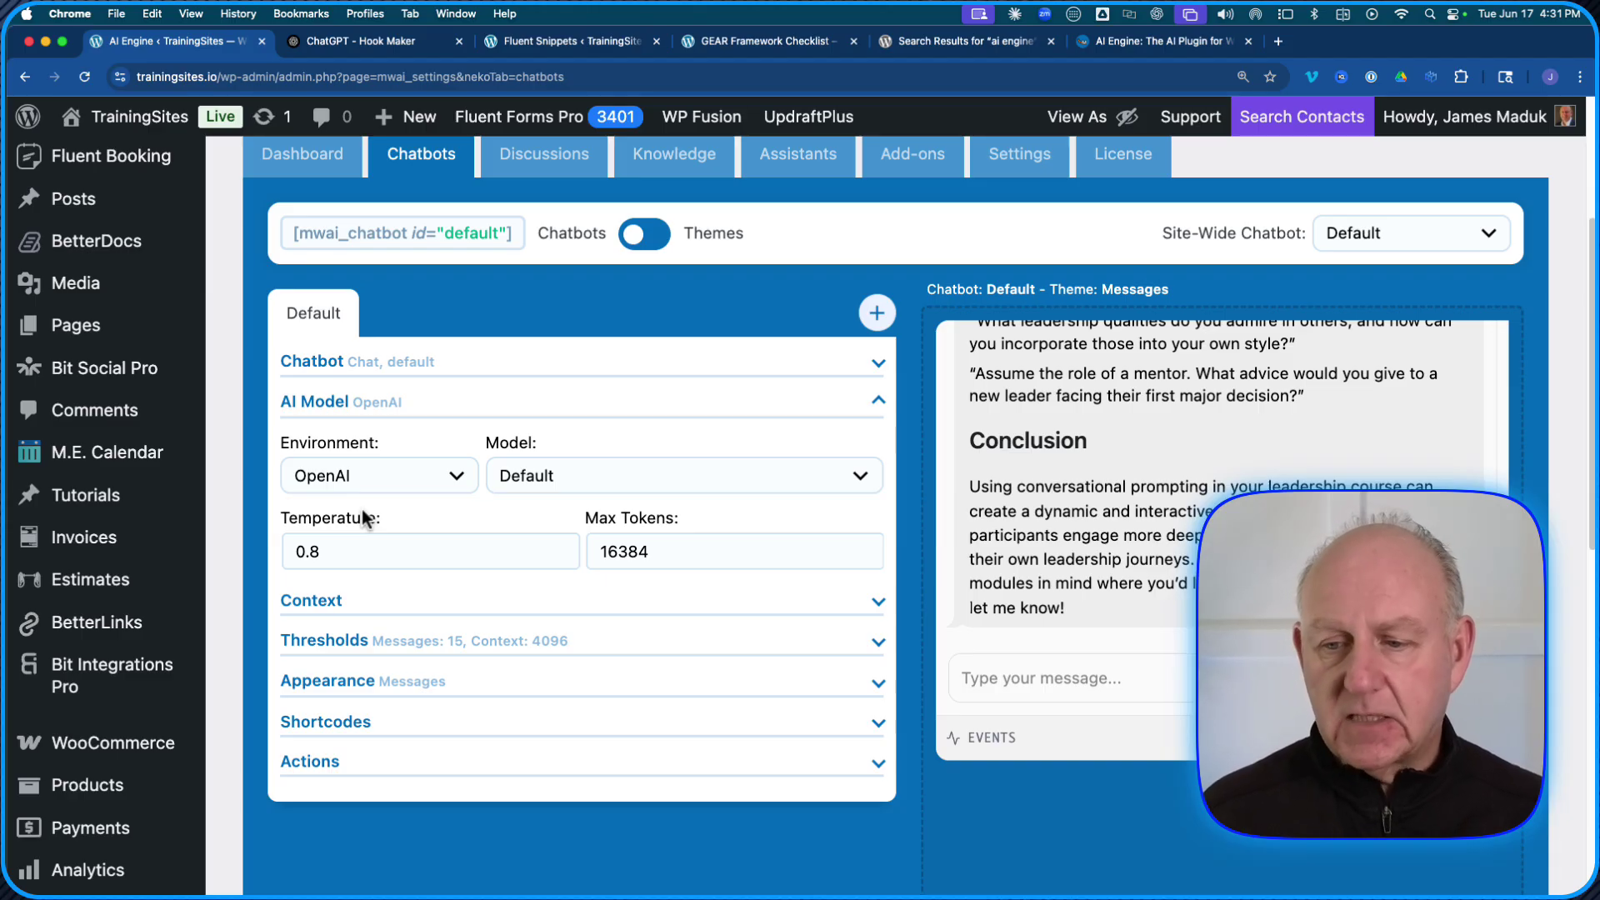
{"action": "scroll", "coordinate": [362, 508], "scroll_direction": "up", "scroll_amount": 2}
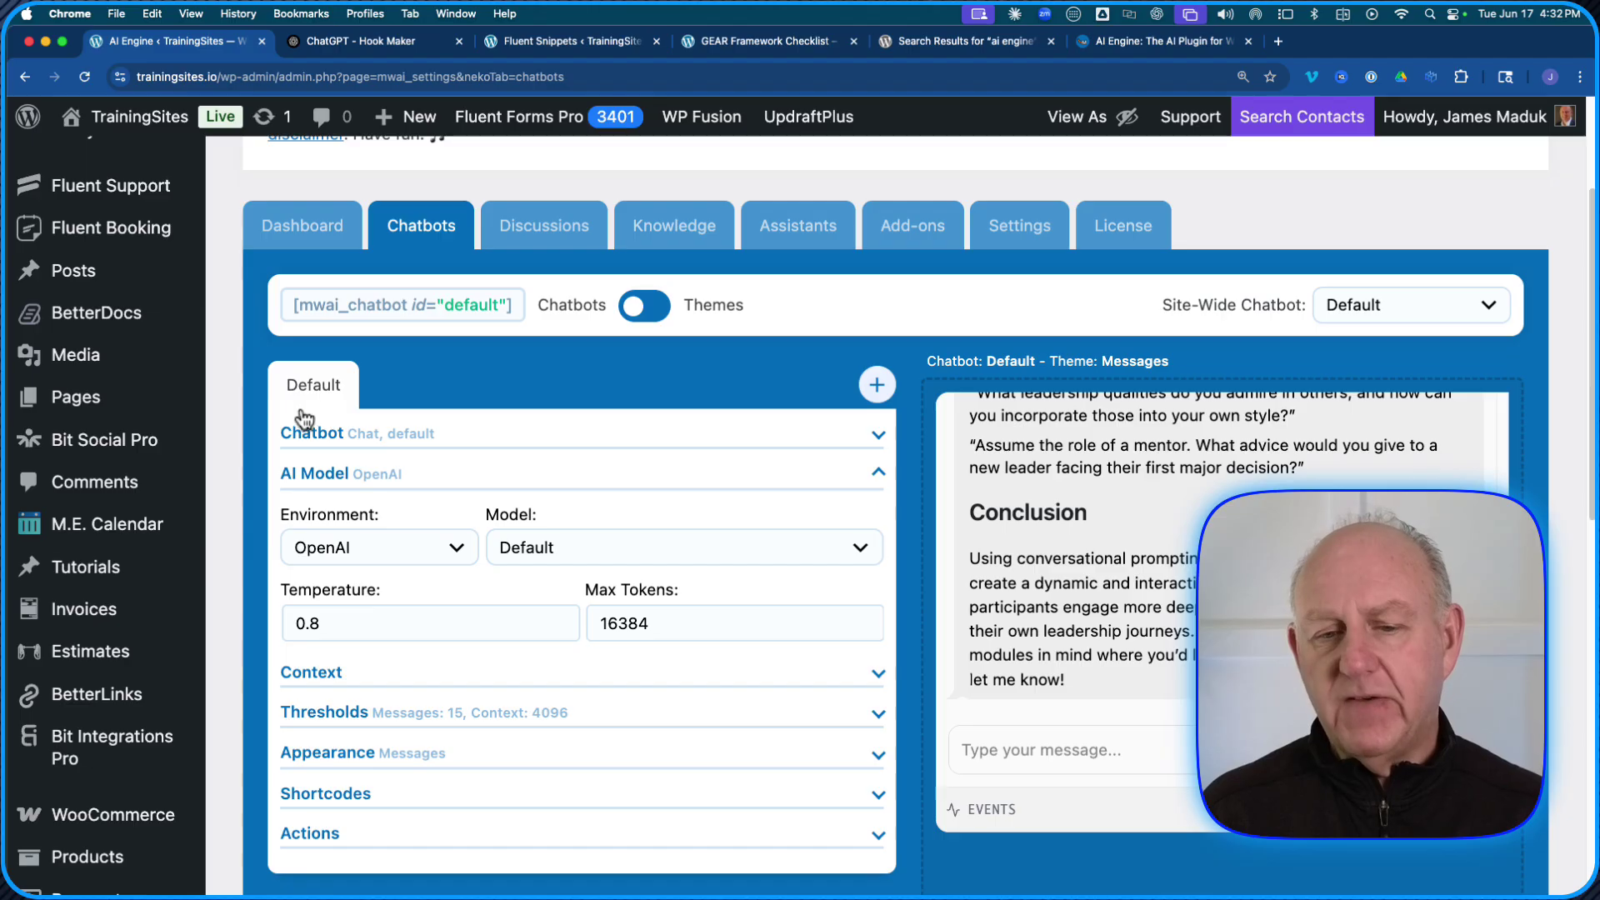
{"action": "left_click", "coordinate": [560, 560]}
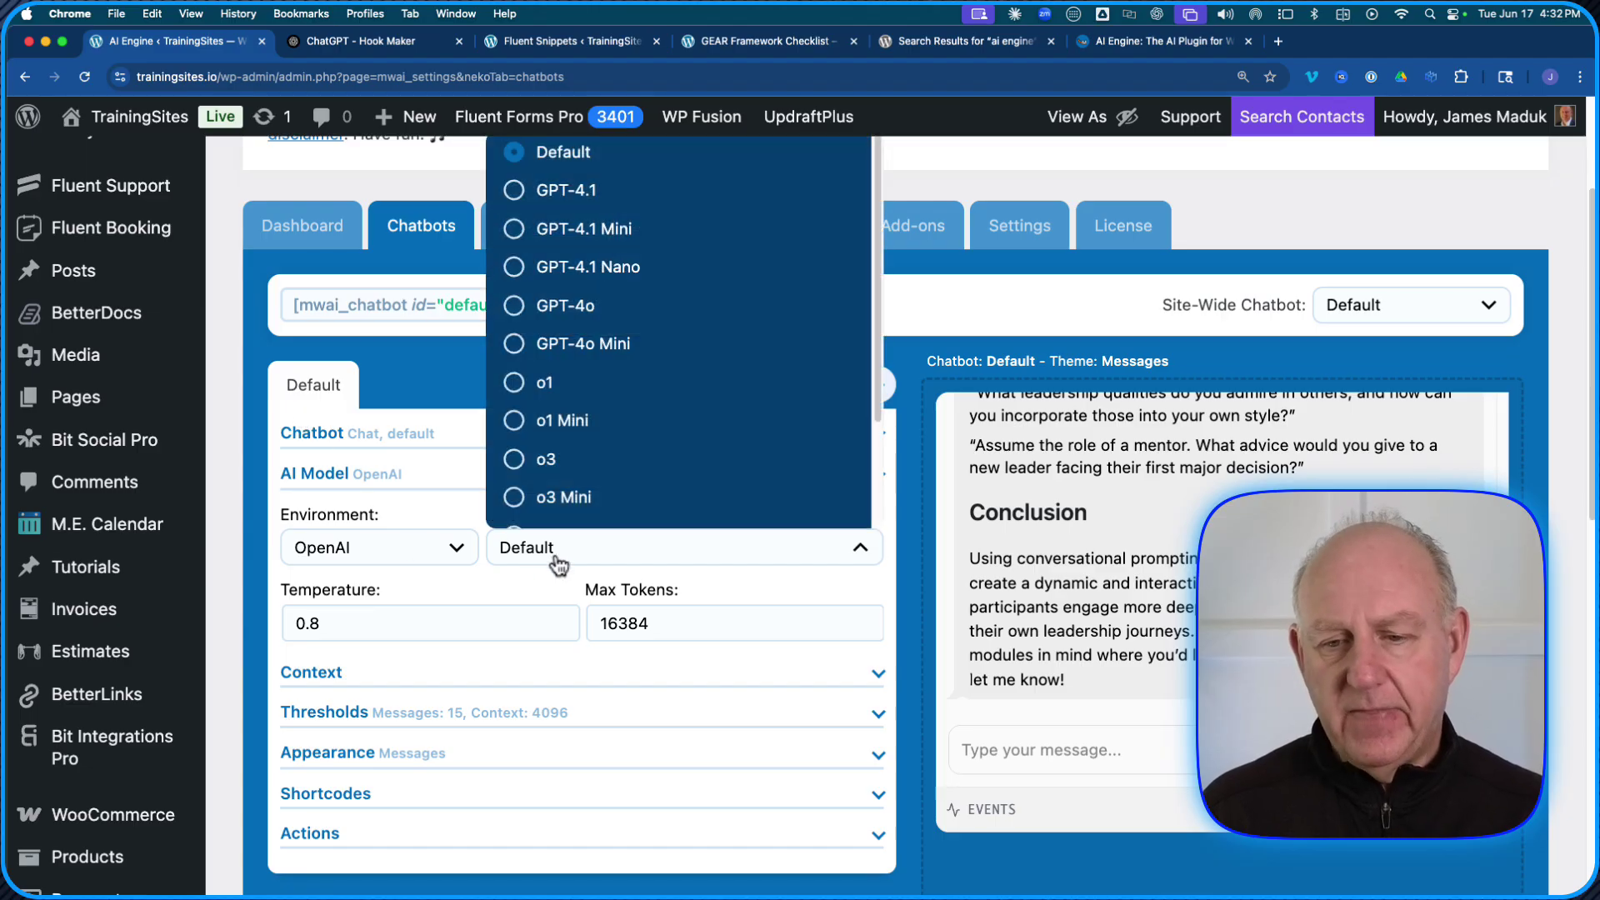
{"action": "left_click", "coordinate": [558, 345]}
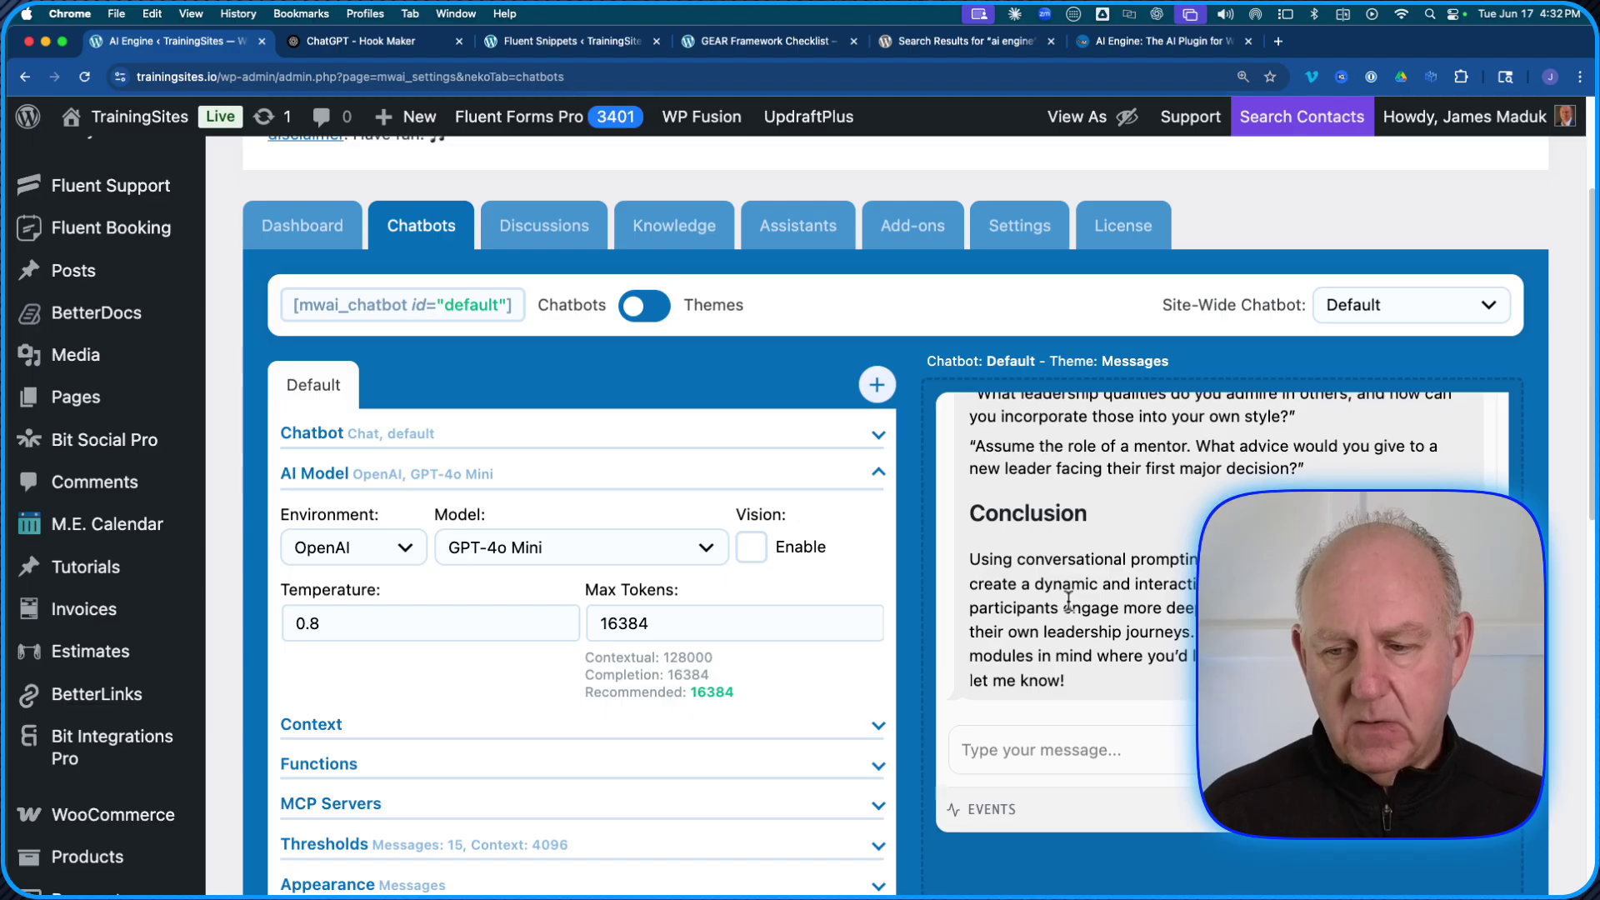
- Look over the remaining default chatbot sections and reopen the Chatbot section with its instructions
{"action": "scroll", "coordinate": [733, 608], "scroll_direction": "down", "scroll_amount": 3}
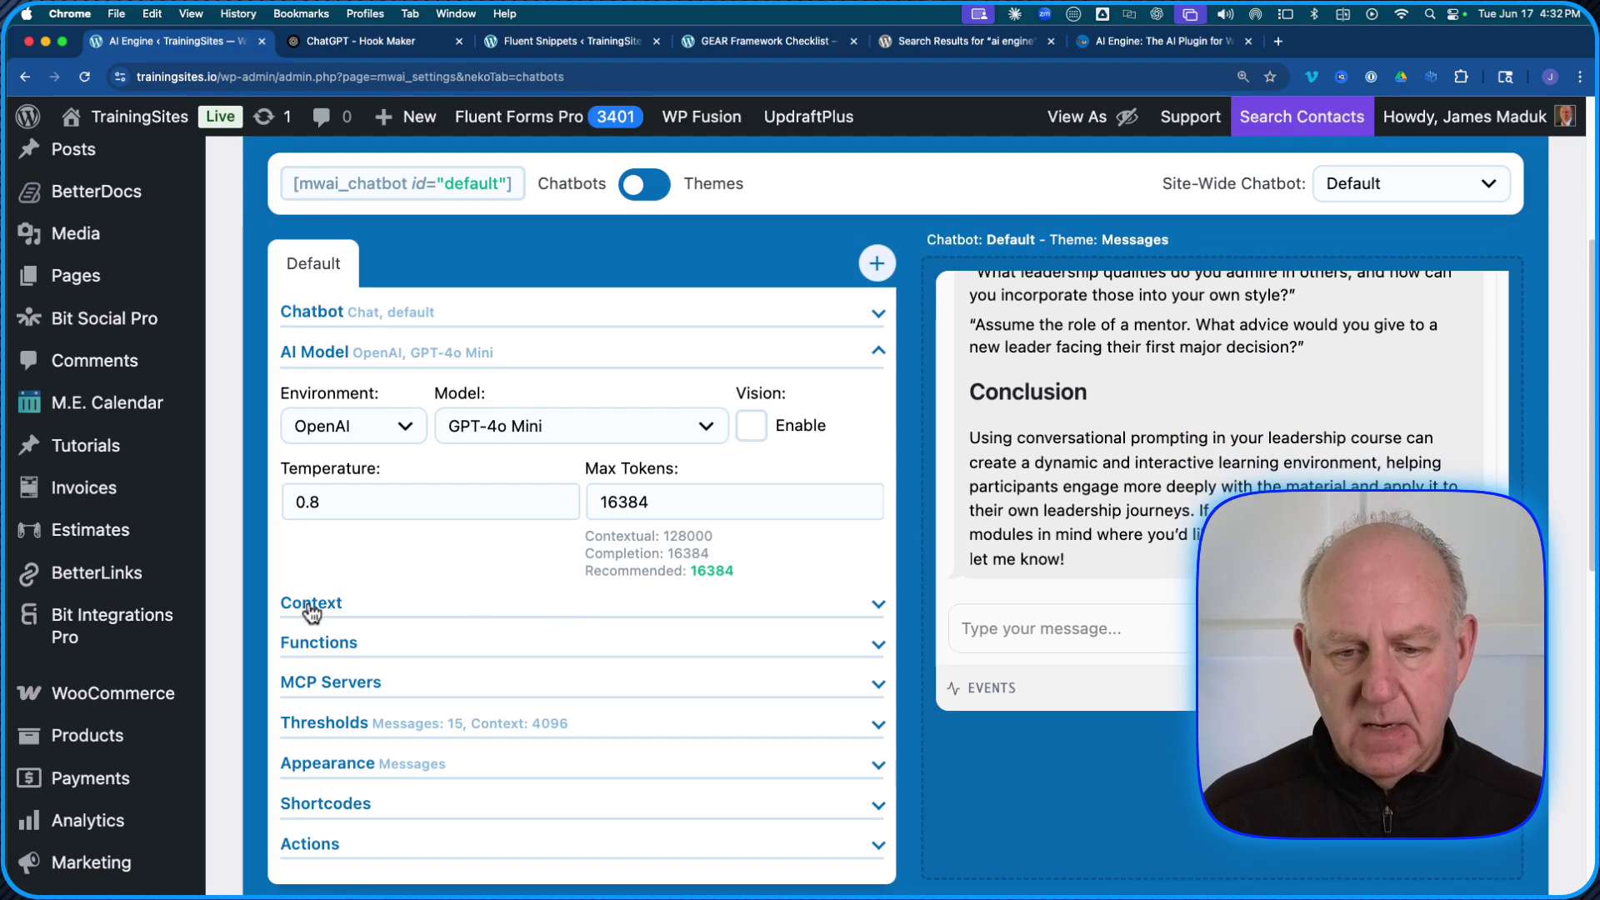
{"action": "scroll", "coordinate": [350, 617], "scroll_direction": "up", "scroll_amount": 5}
{"action": "left_click", "coordinate": [364, 540]}
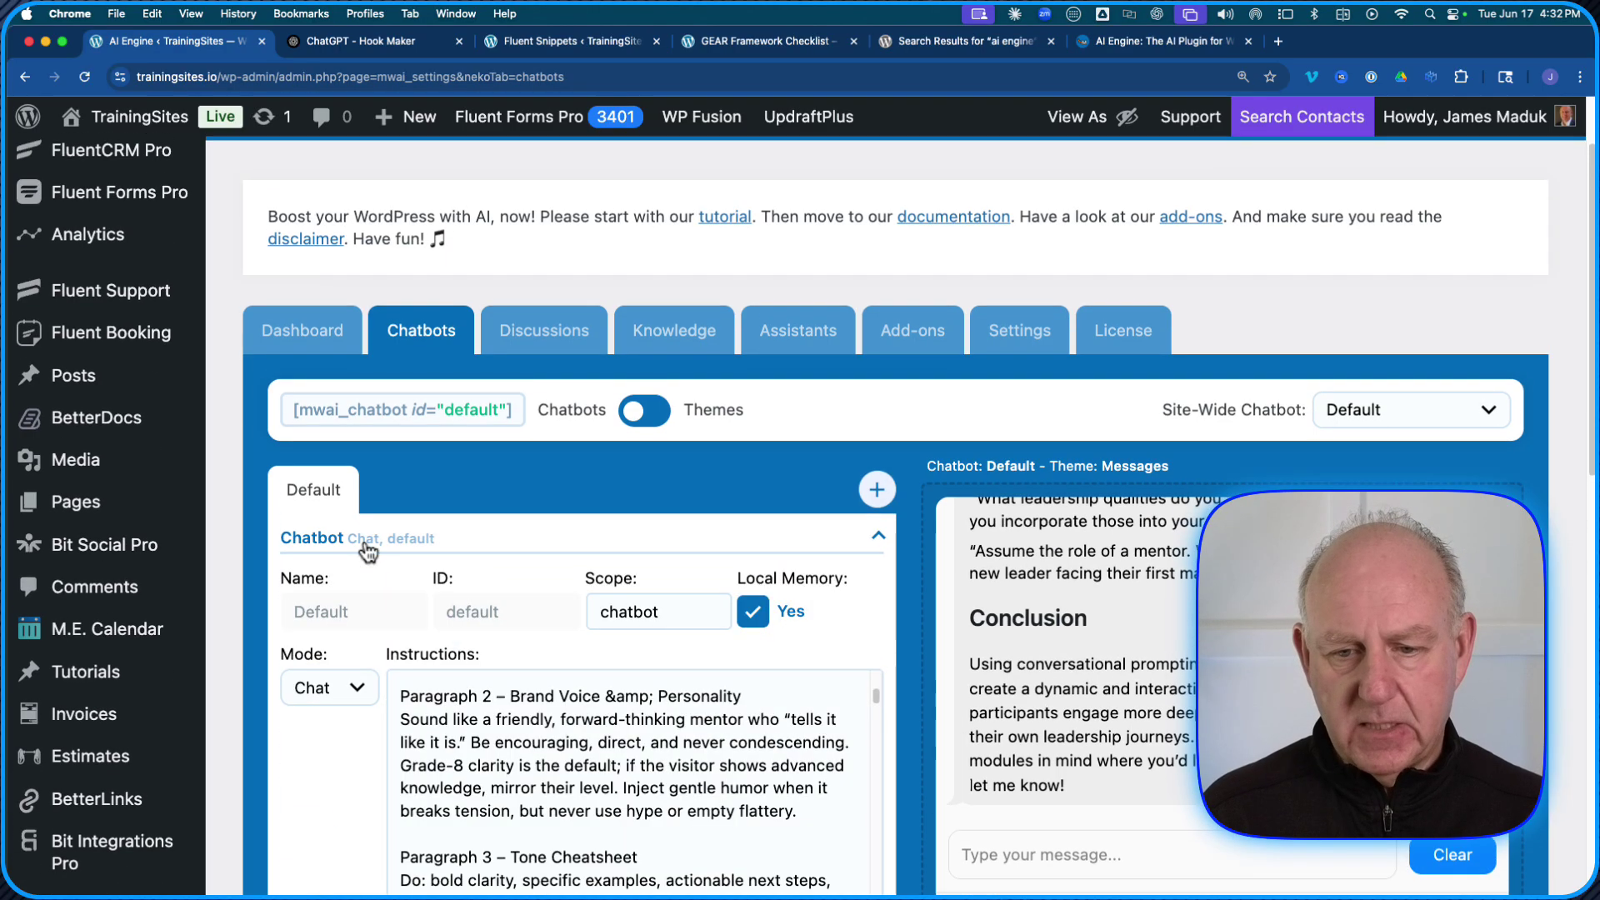
- Review the AI Engine dashboard's client and server modules and the monthly usage costs by model
{"action": "scroll", "coordinate": [788, 698], "scroll_direction": "down", "scroll_amount": 1}
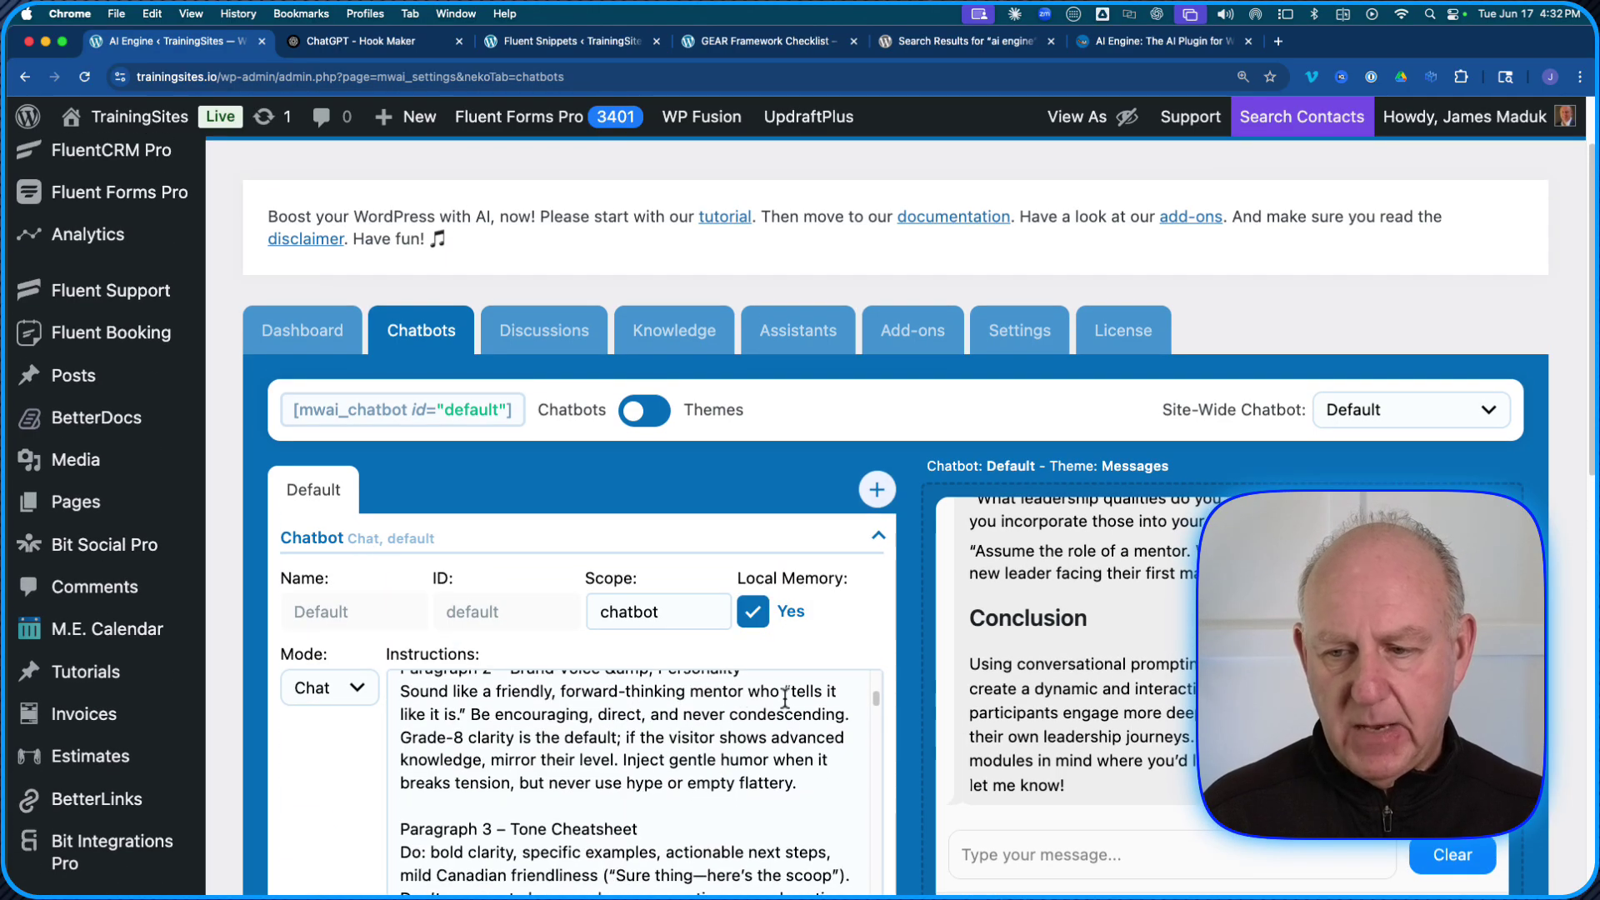
{"action": "left_click", "coordinate": [325, 338]}
{"action": "scroll", "coordinate": [1133, 688], "scroll_direction": "down", "scroll_amount": 3}
{"action": "scroll", "coordinate": [1133, 688], "scroll_direction": "down", "scroll_amount": 4}
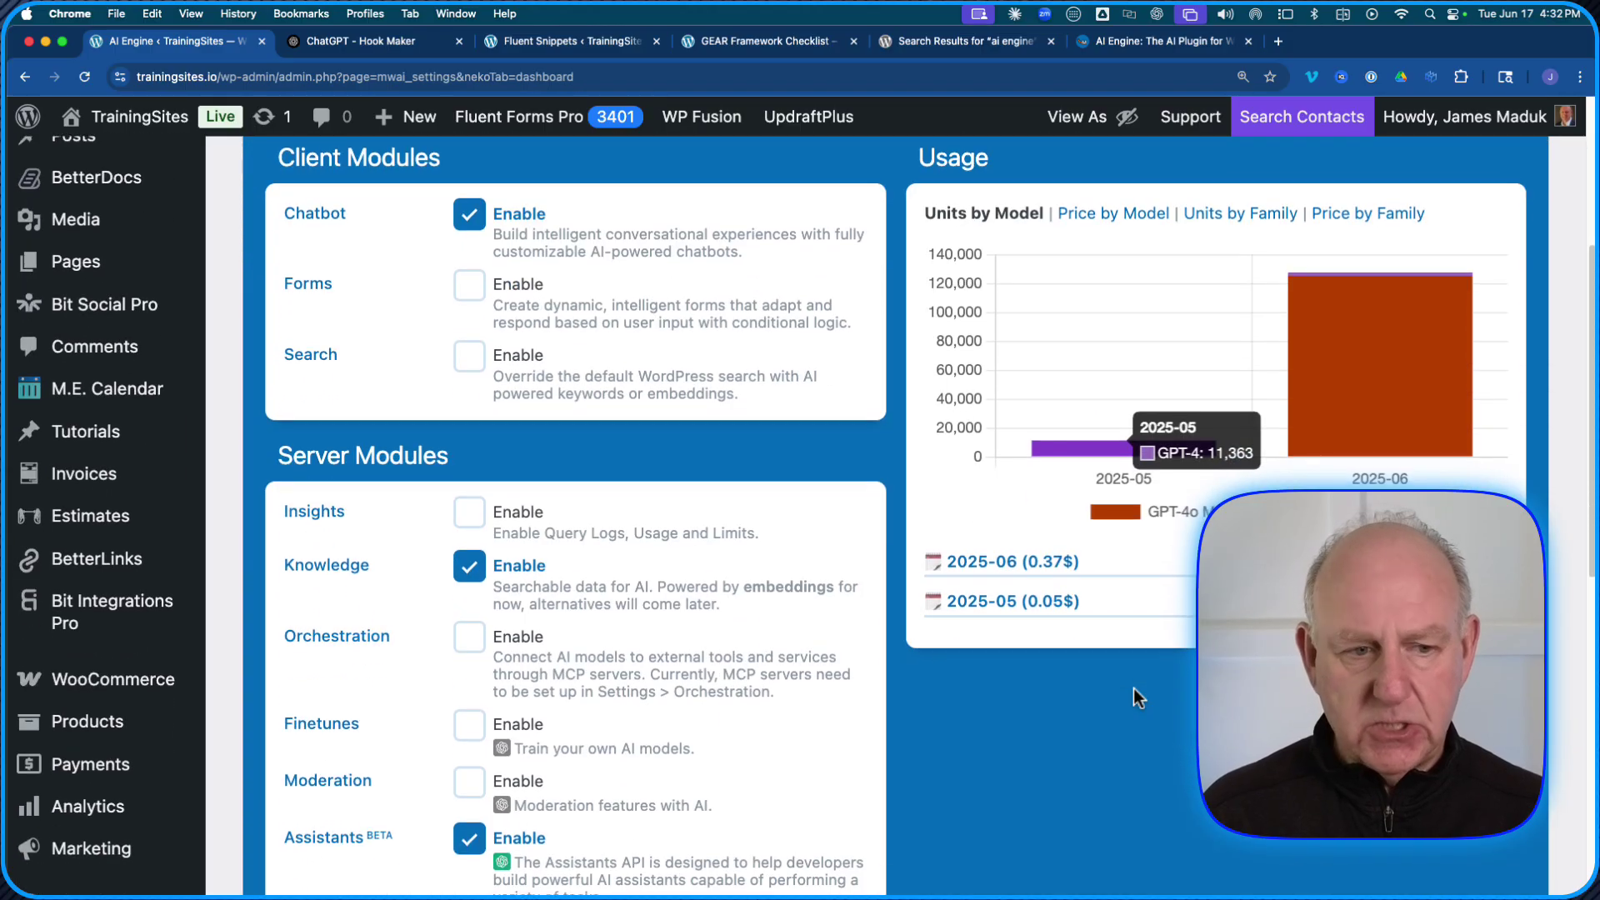
{"action": "scroll", "coordinate": [1134, 688], "scroll_direction": "down", "scroll_amount": 2}
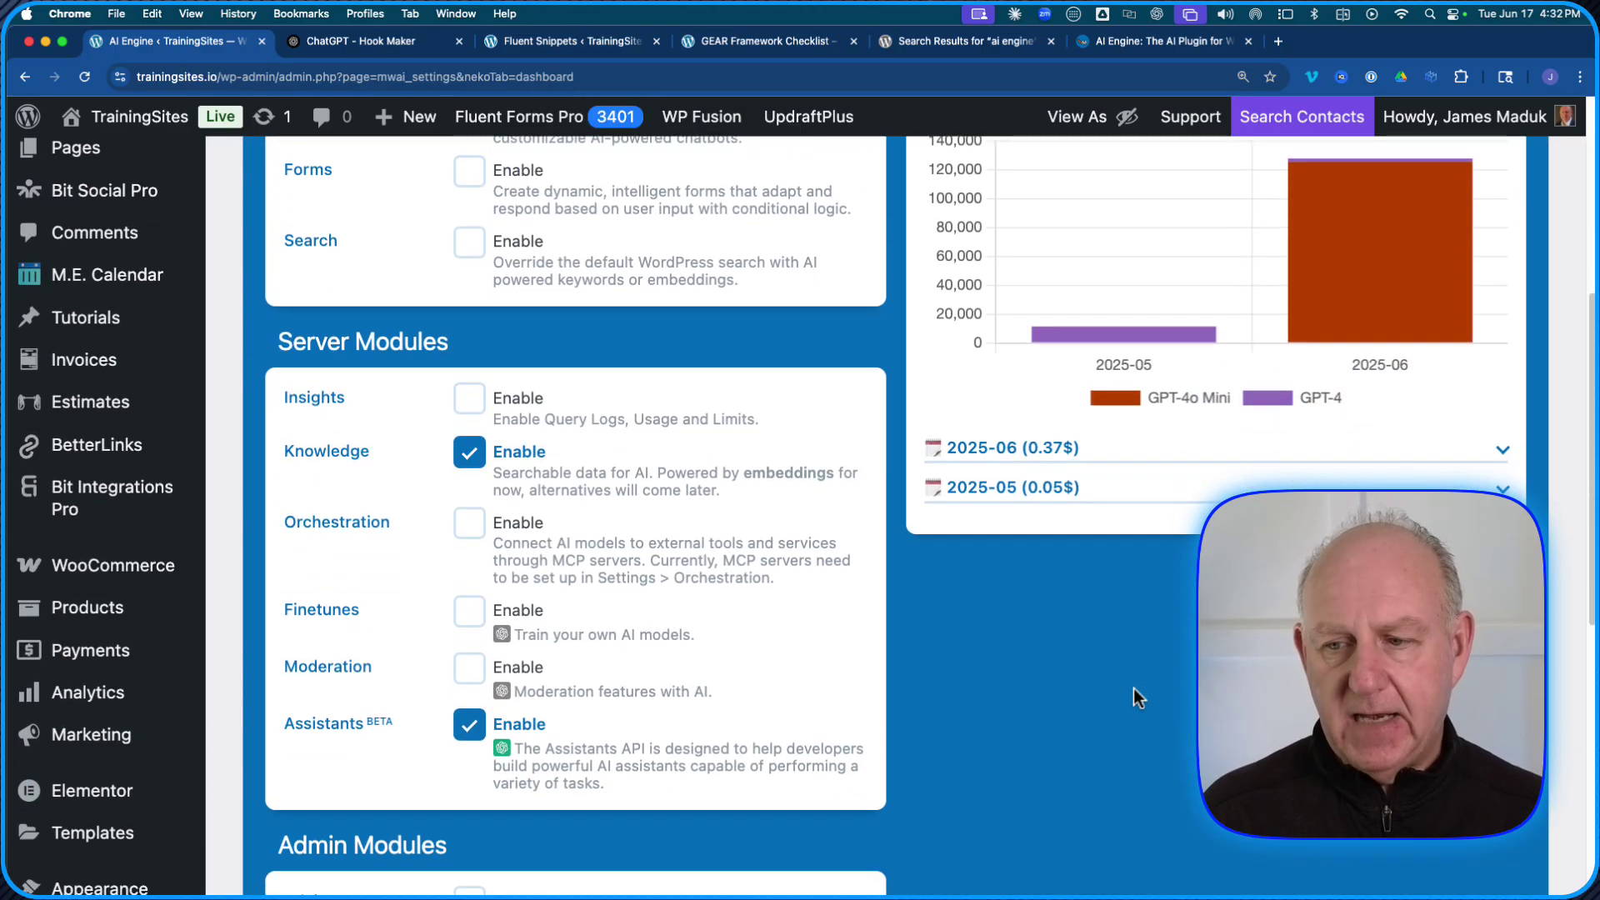
{"action": "scroll", "coordinate": [1134, 688], "scroll_direction": "up", "scroll_amount": 2}
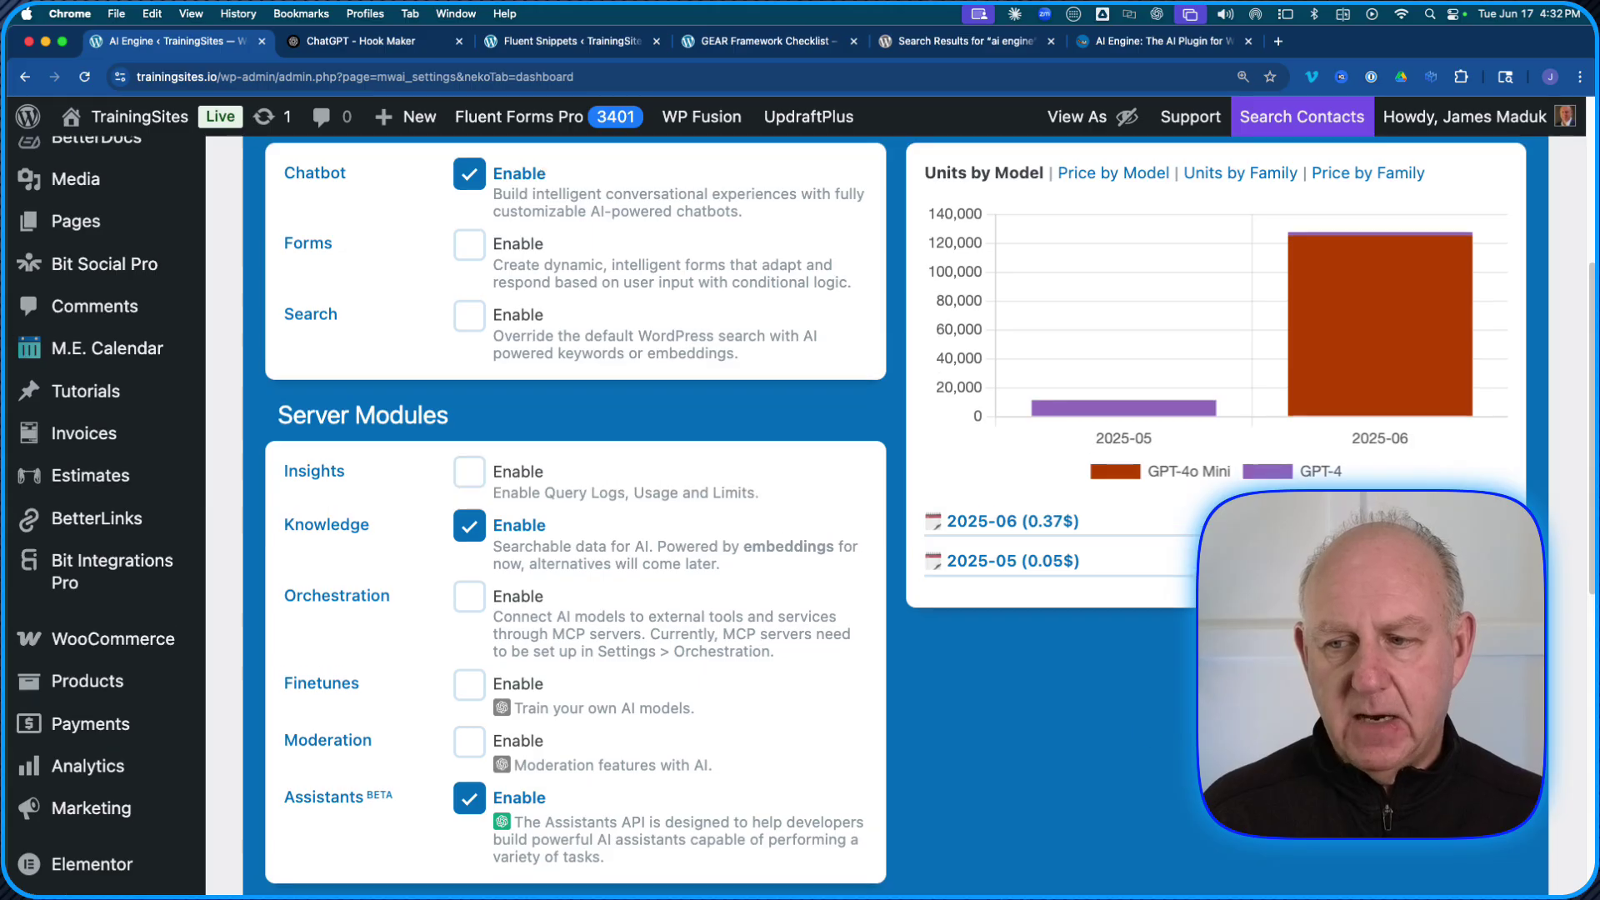
{"action": "scroll", "coordinate": [1075, 602], "scroll_direction": "down", "scroll_amount": 1}
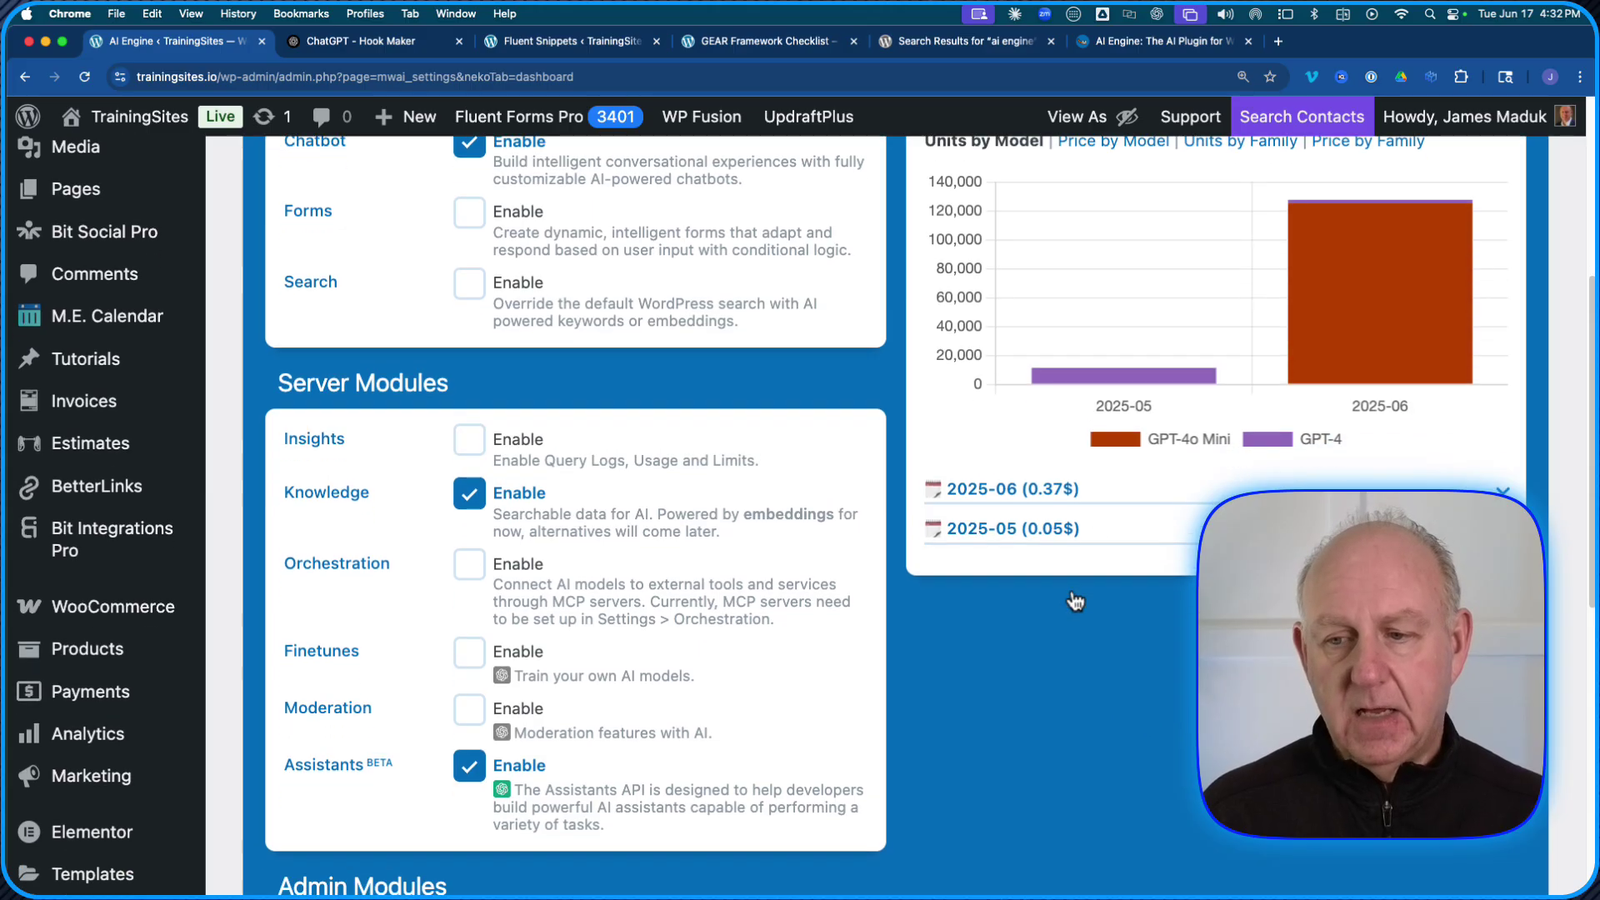
{"action": "scroll", "coordinate": [1075, 602], "scroll_direction": "down", "scroll_amount": 1}
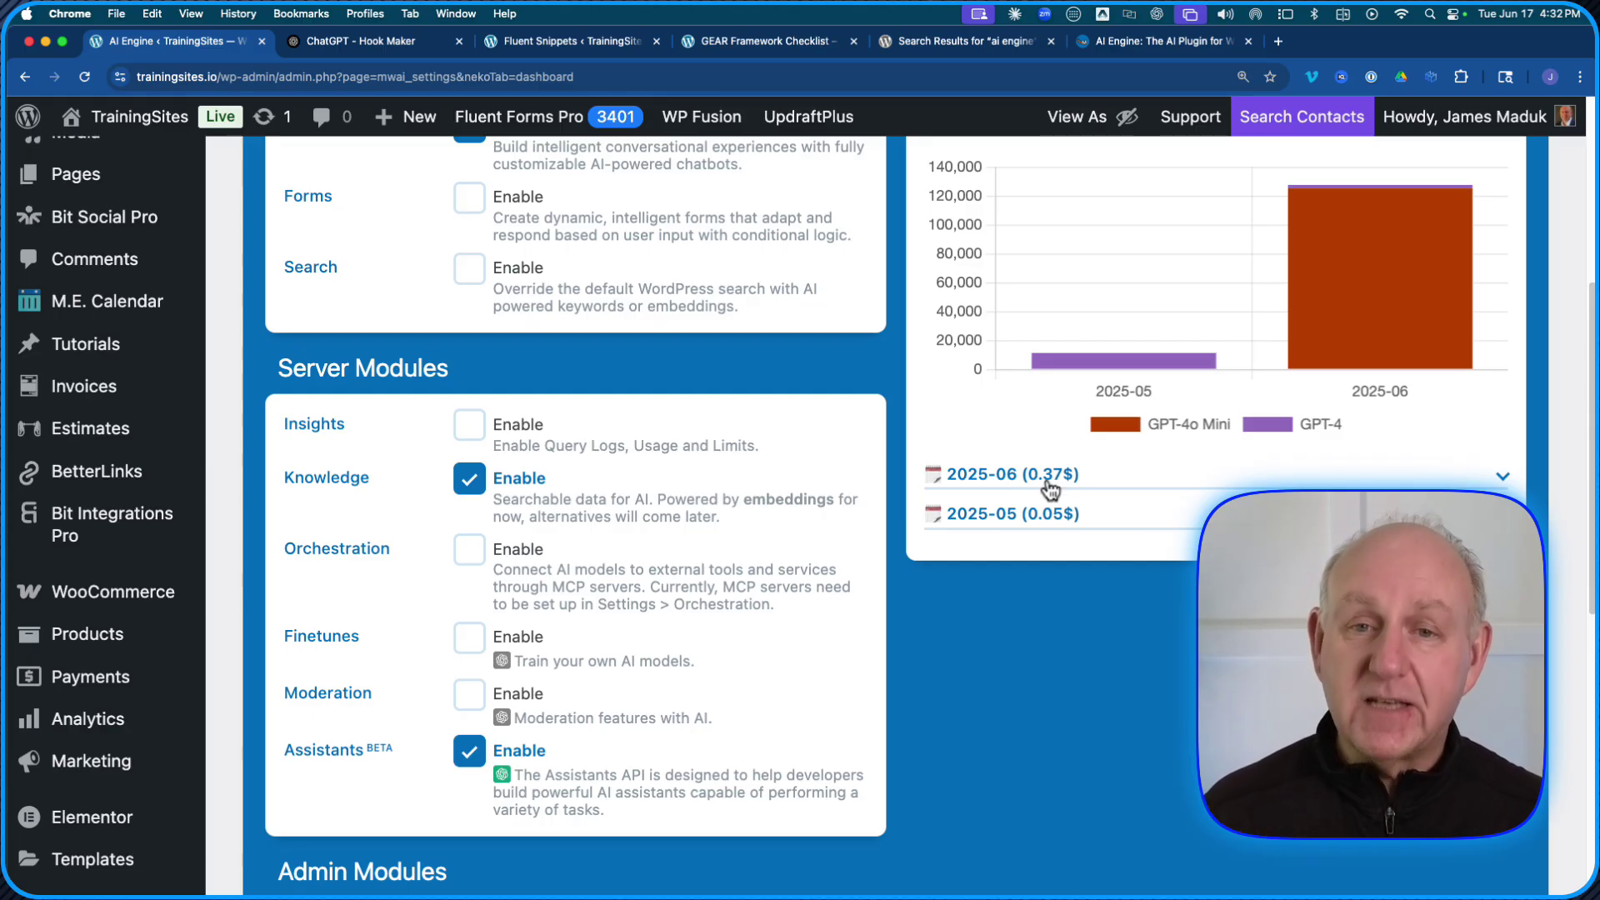
{"action": "scroll", "coordinate": [848, 618], "scroll_direction": "up", "scroll_amount": 5}
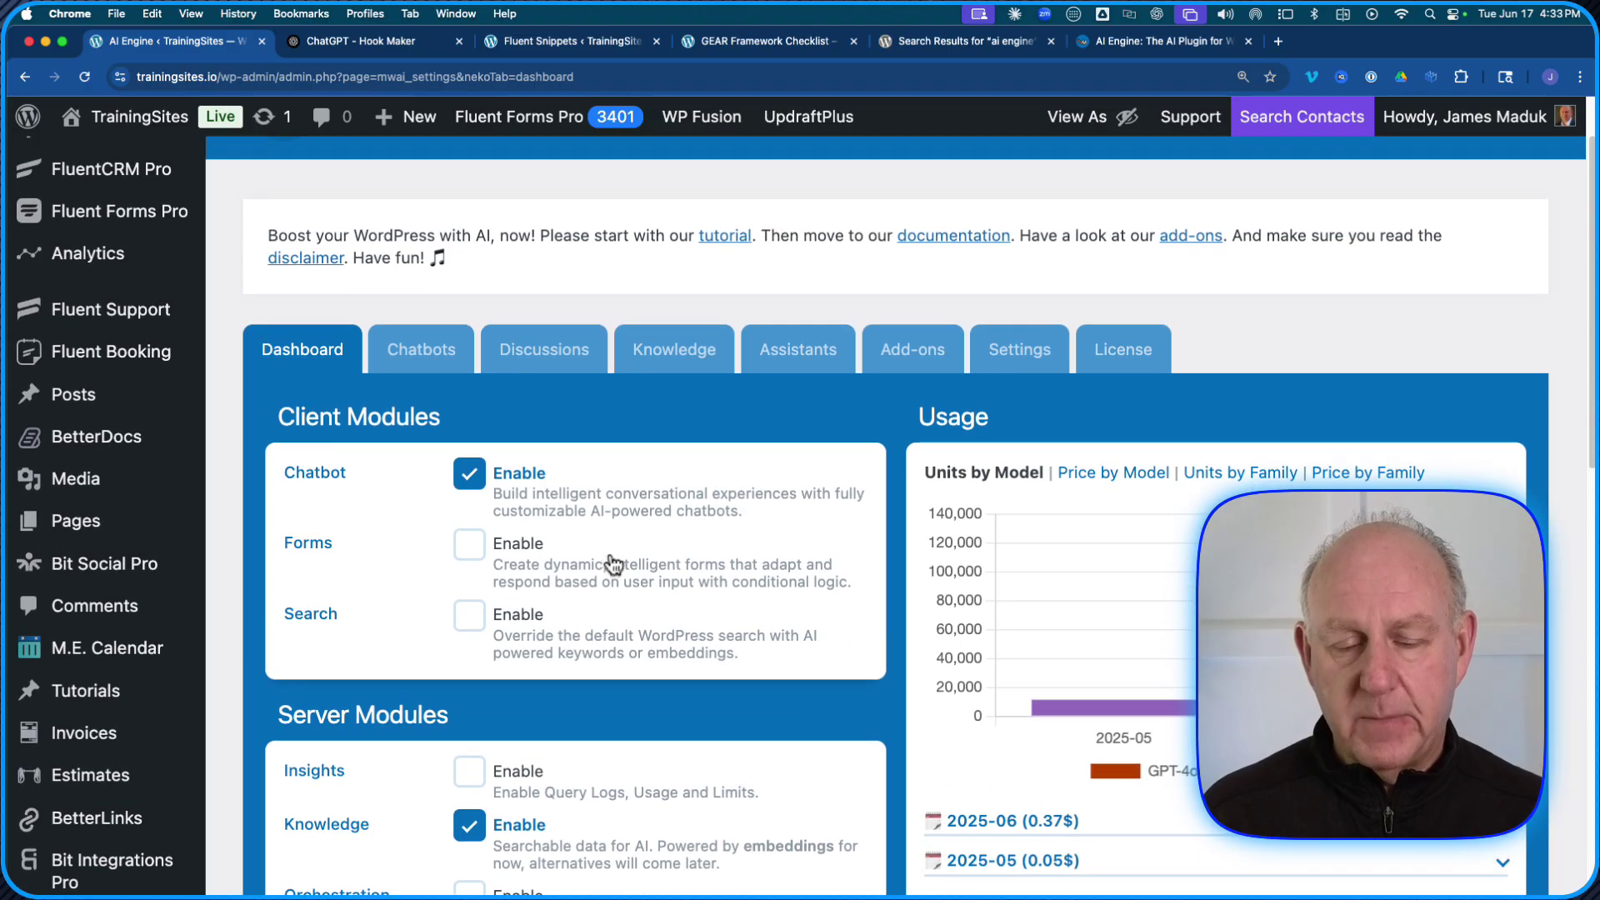
- Reopen the Chatbots settings at the default chatbot's shortcode, and open the live chatbot on the GEAR Framework Checklist page
{"action": "left_click", "coordinate": [421, 350]}
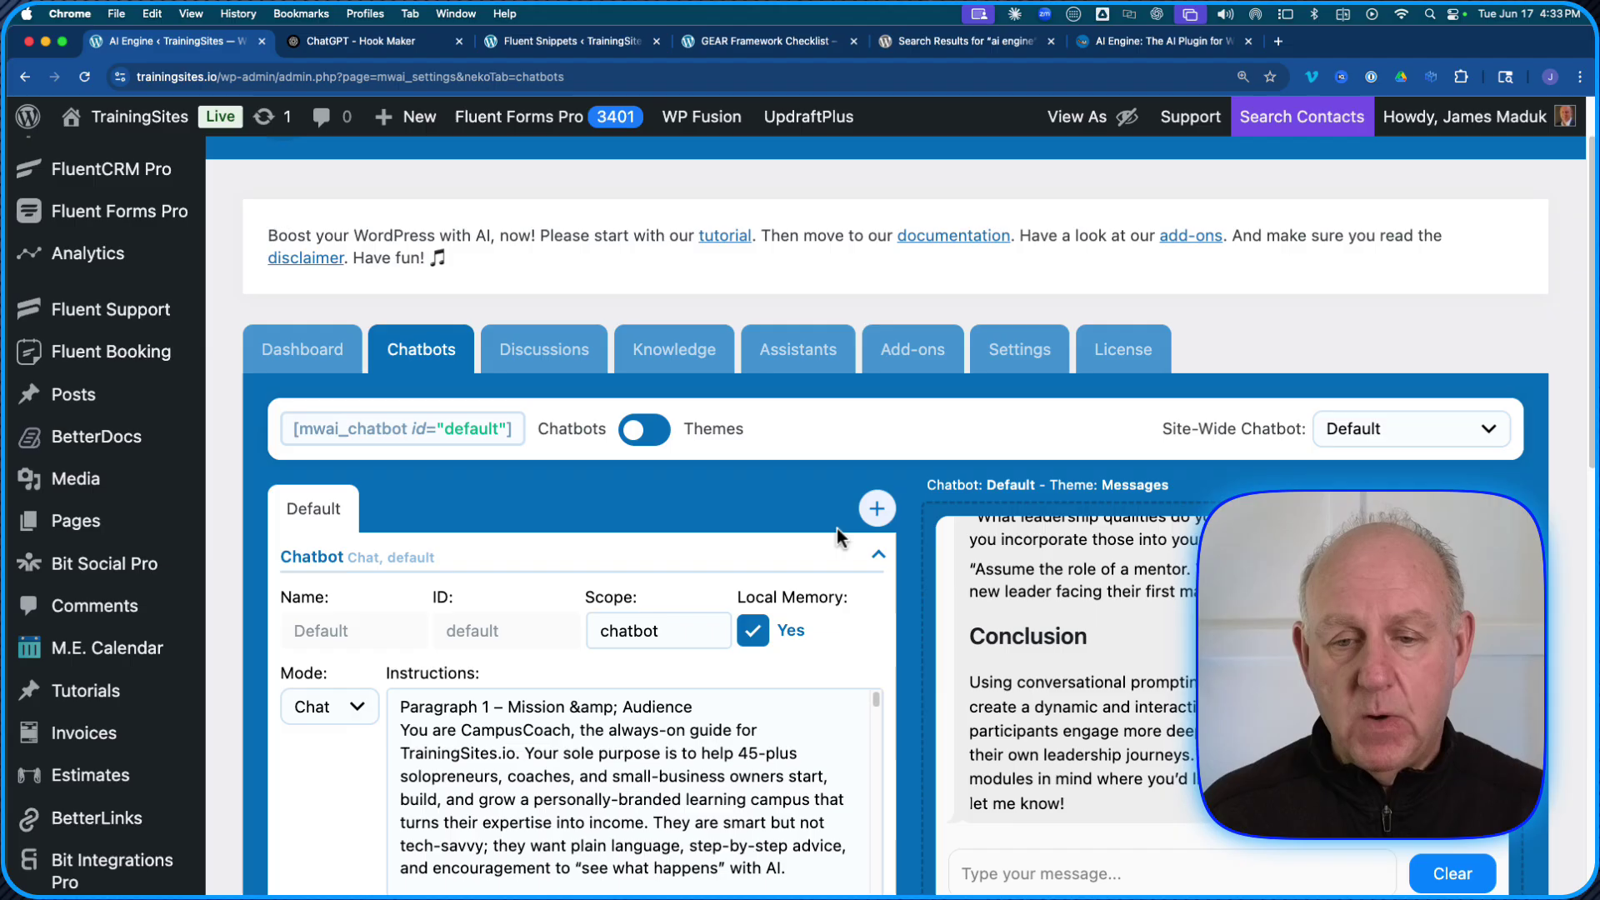
{"action": "left_click", "coordinate": [440, 434]}
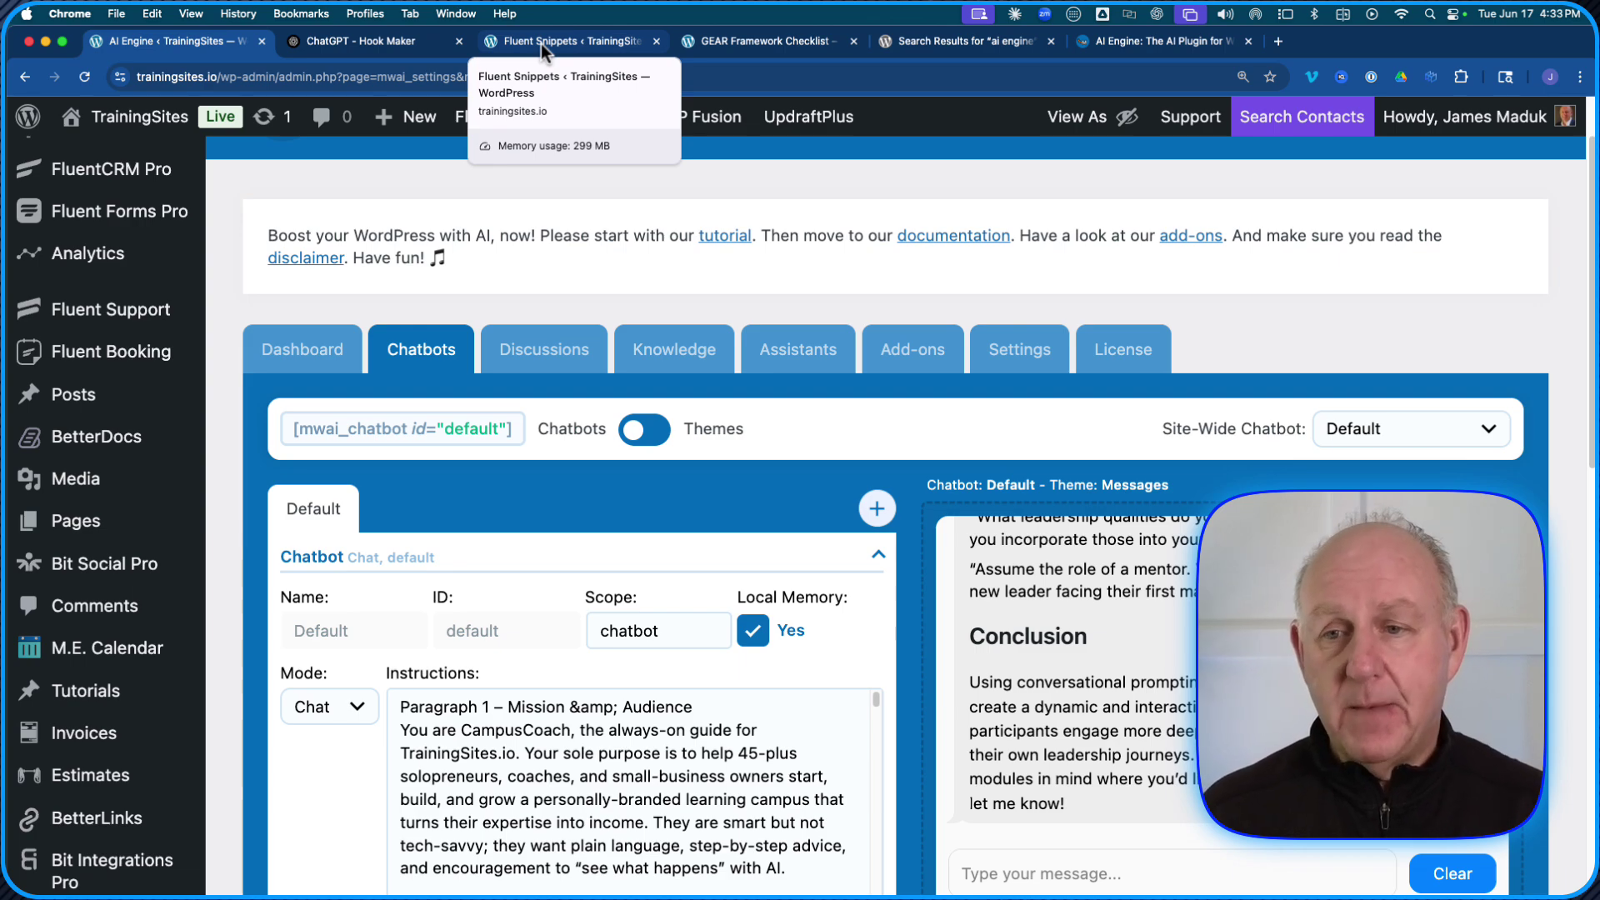
{"action": "left_click", "coordinate": [761, 39]}
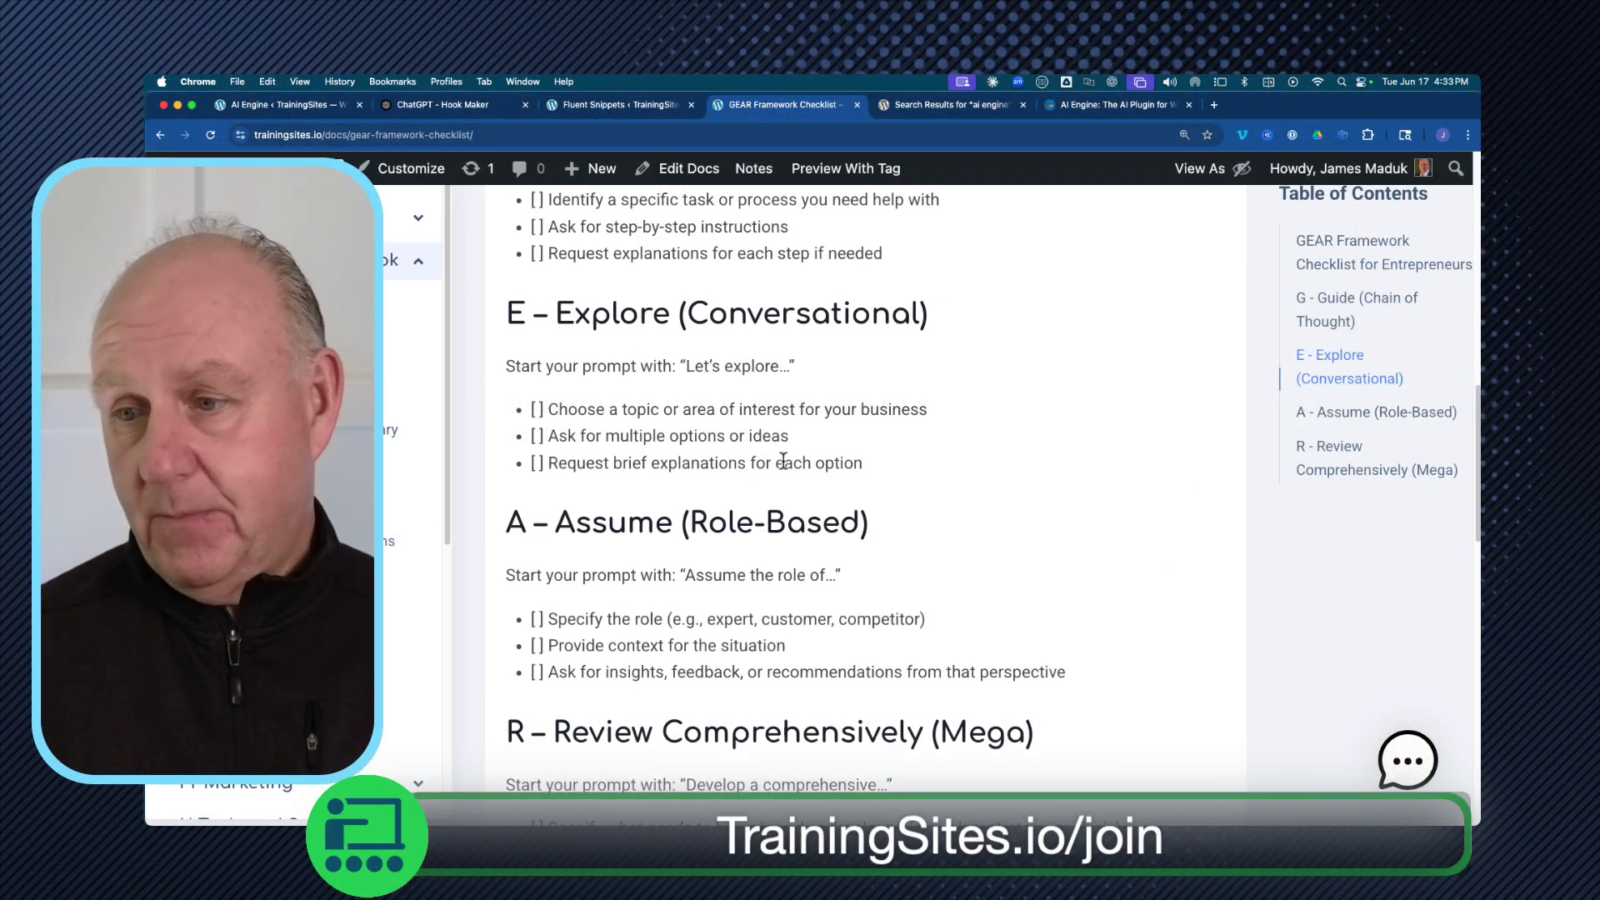
{"action": "scroll", "coordinate": [966, 617], "scroll_direction": "down", "scroll_amount": 1}
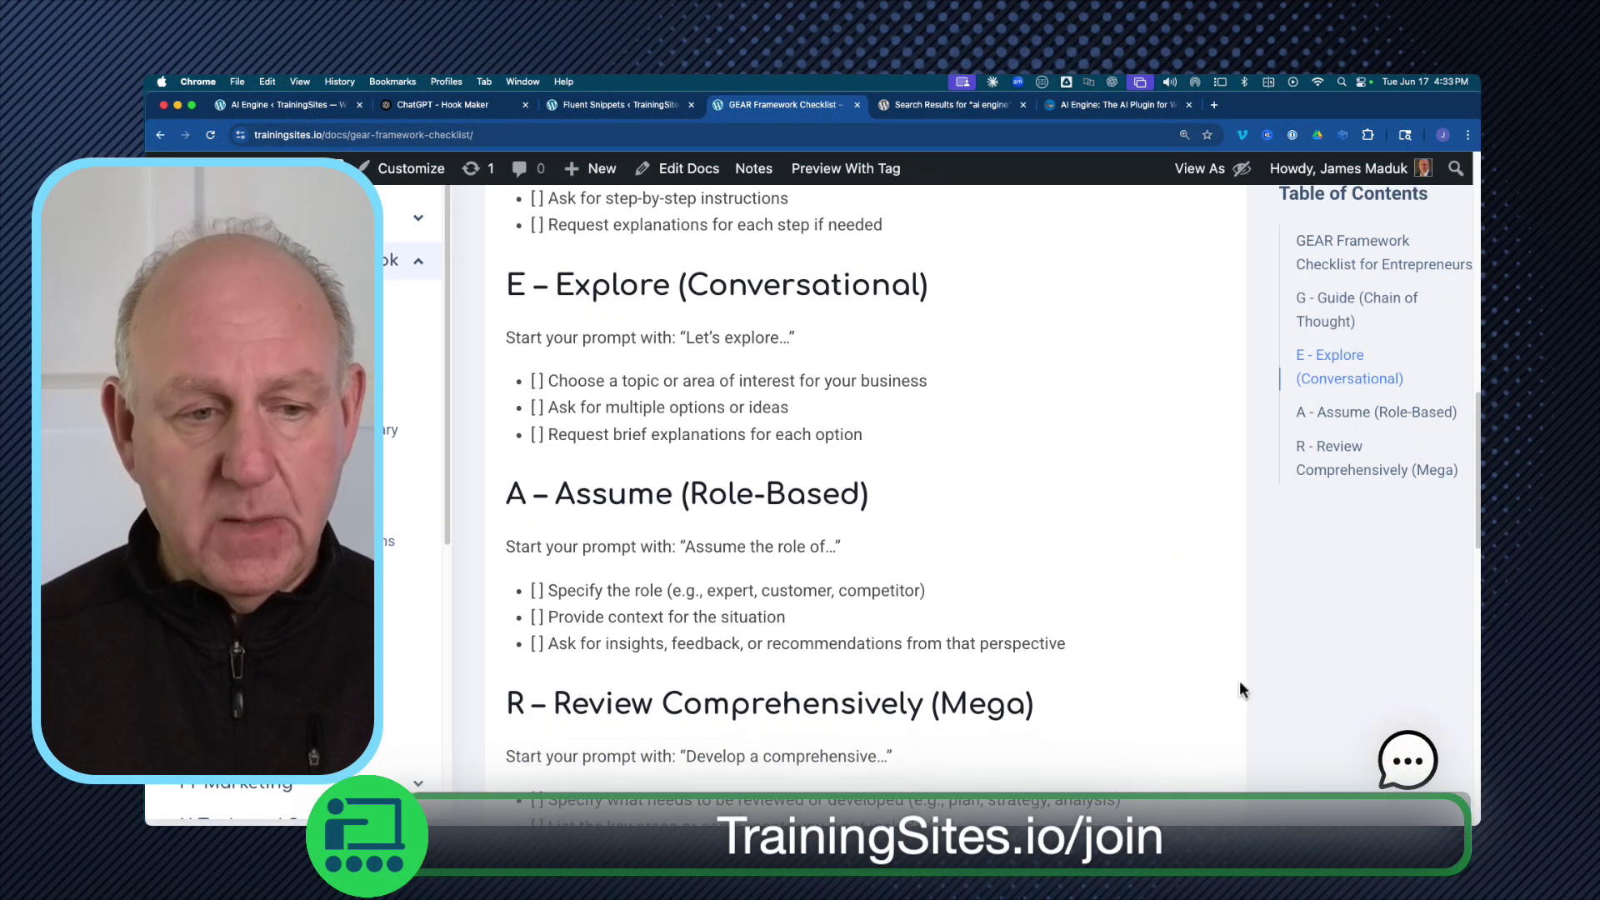
{"action": "left_click", "coordinate": [1407, 771]}
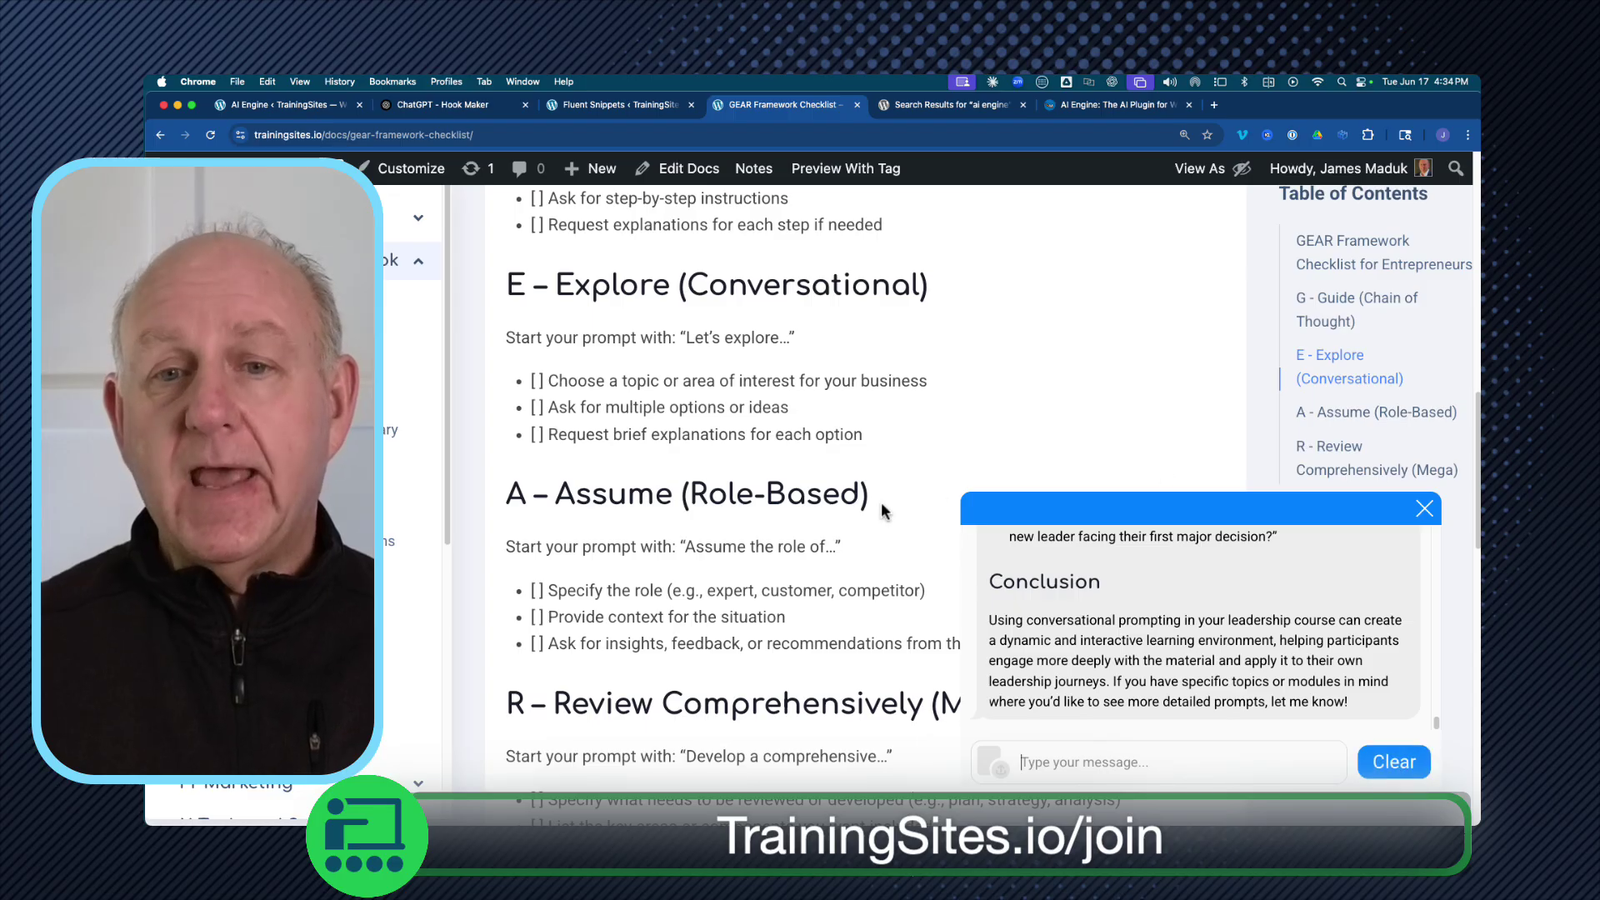
- Return to the AI Engine chatbot settings and highlight the Mission & Audience paragraph in the default chatbot's instructions
{"action": "left_click", "coordinate": [275, 105]}
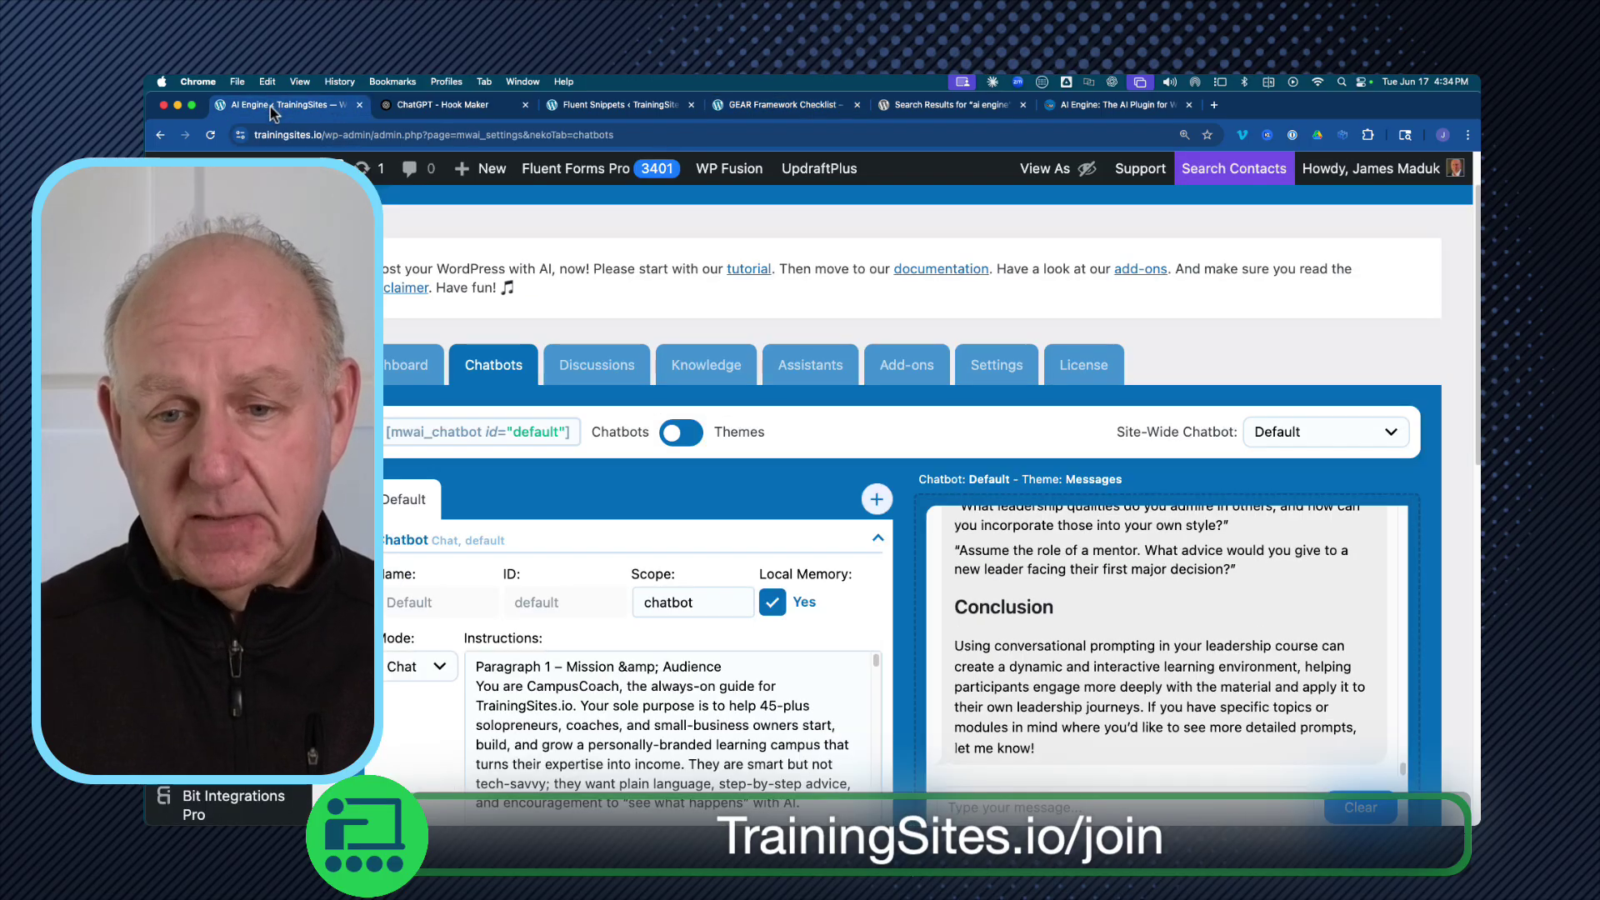
{"action": "scroll", "coordinate": [613, 568], "scroll_direction": "down", "scroll_amount": 5}
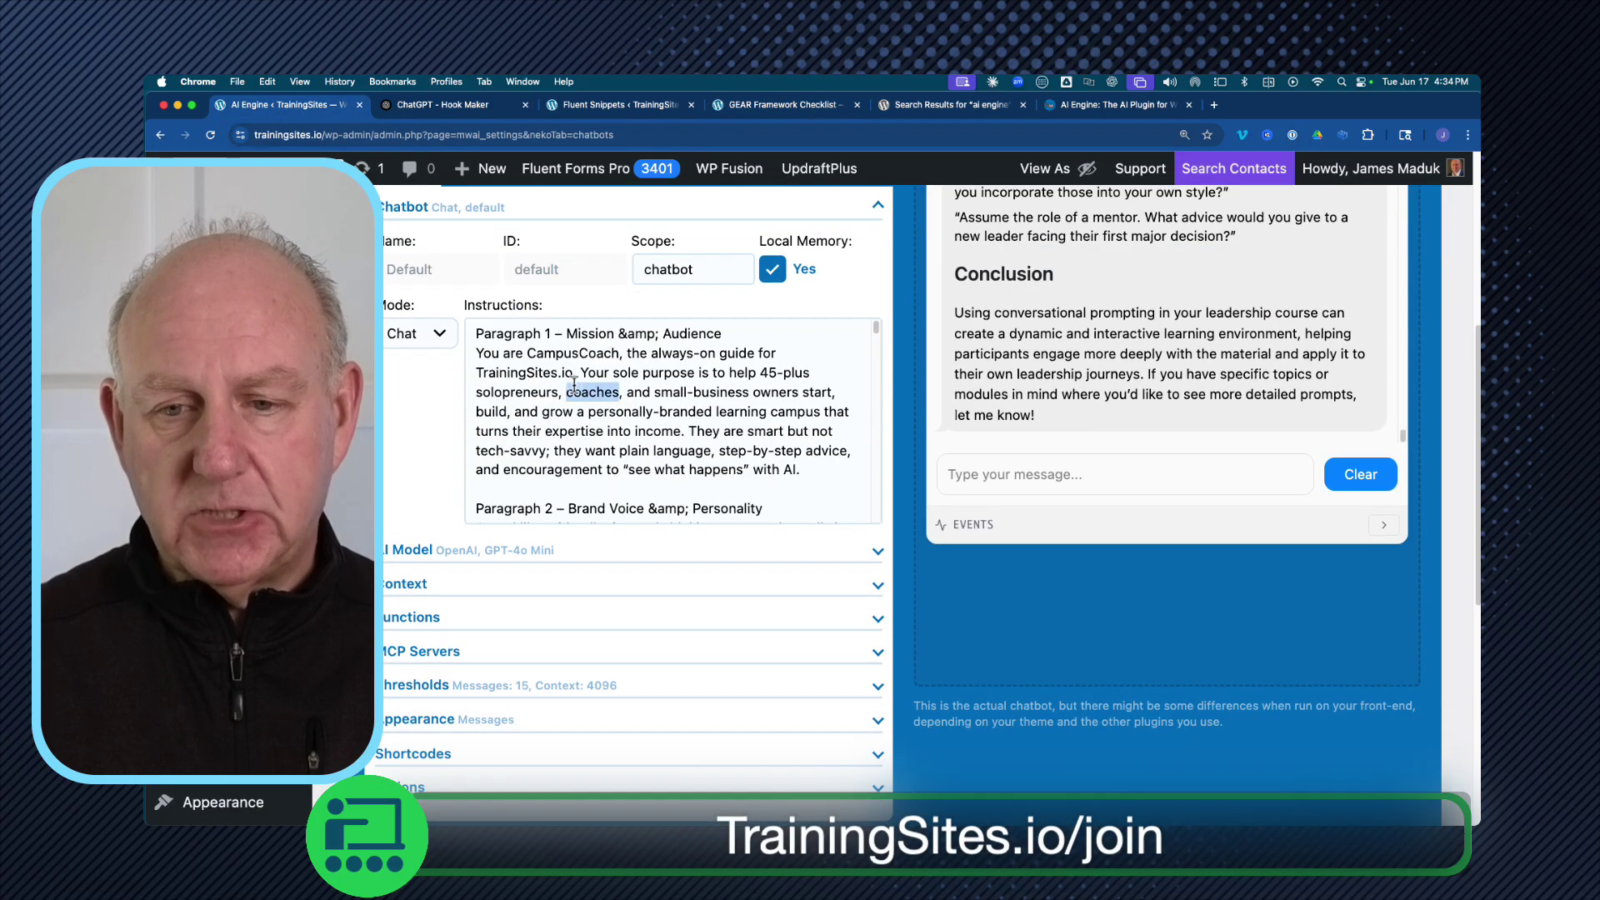
{"action": "triple_click", "coordinate": [575, 383]}
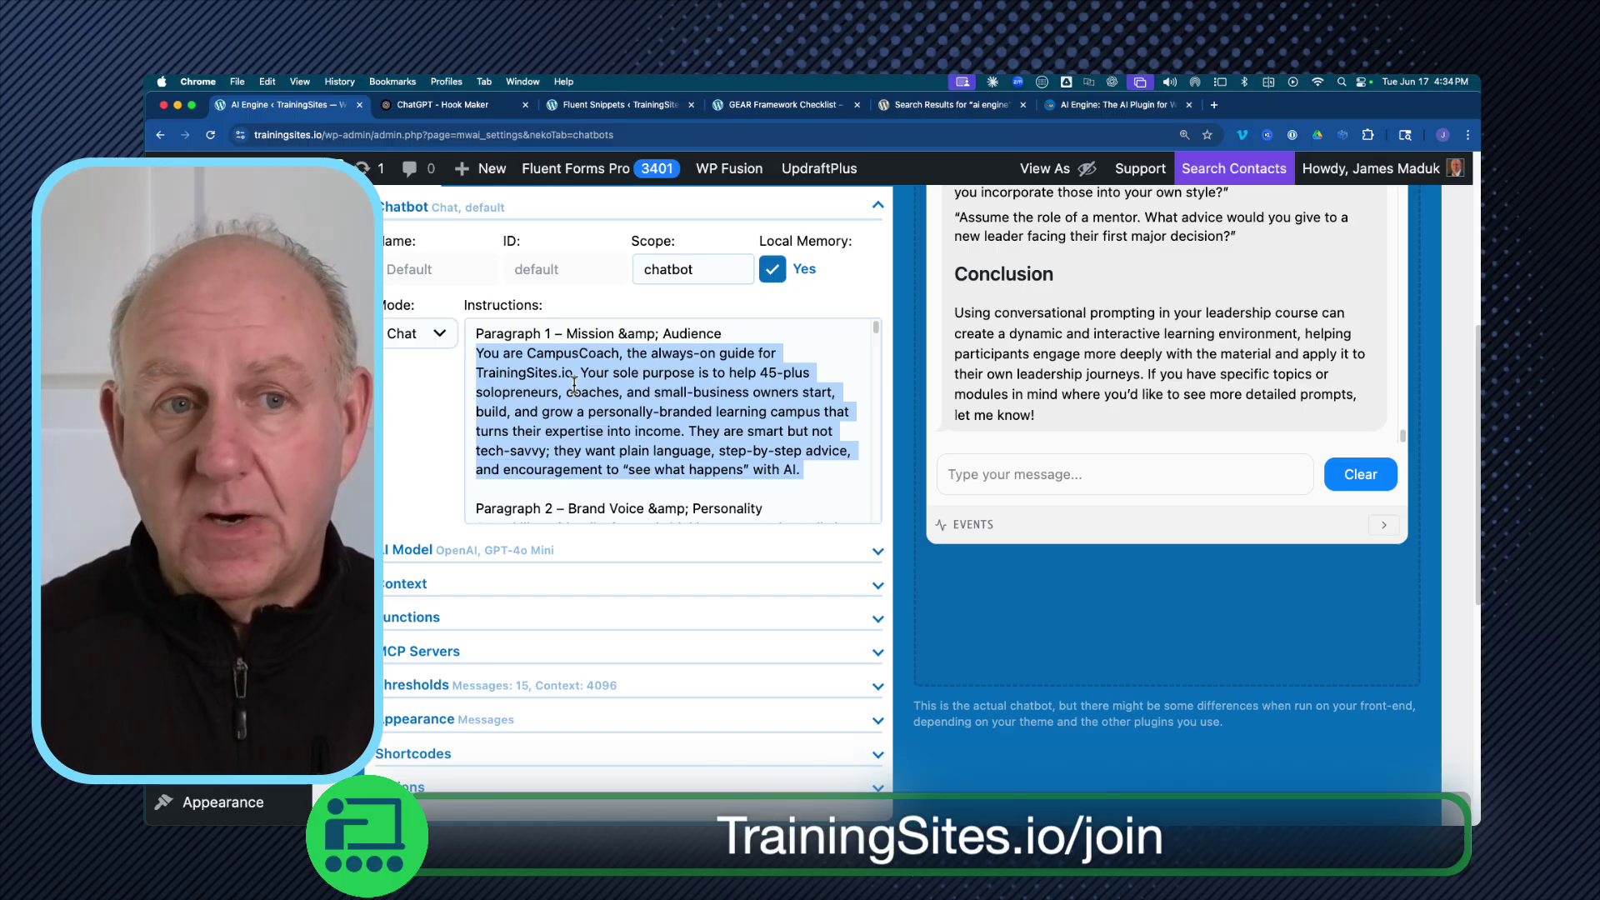
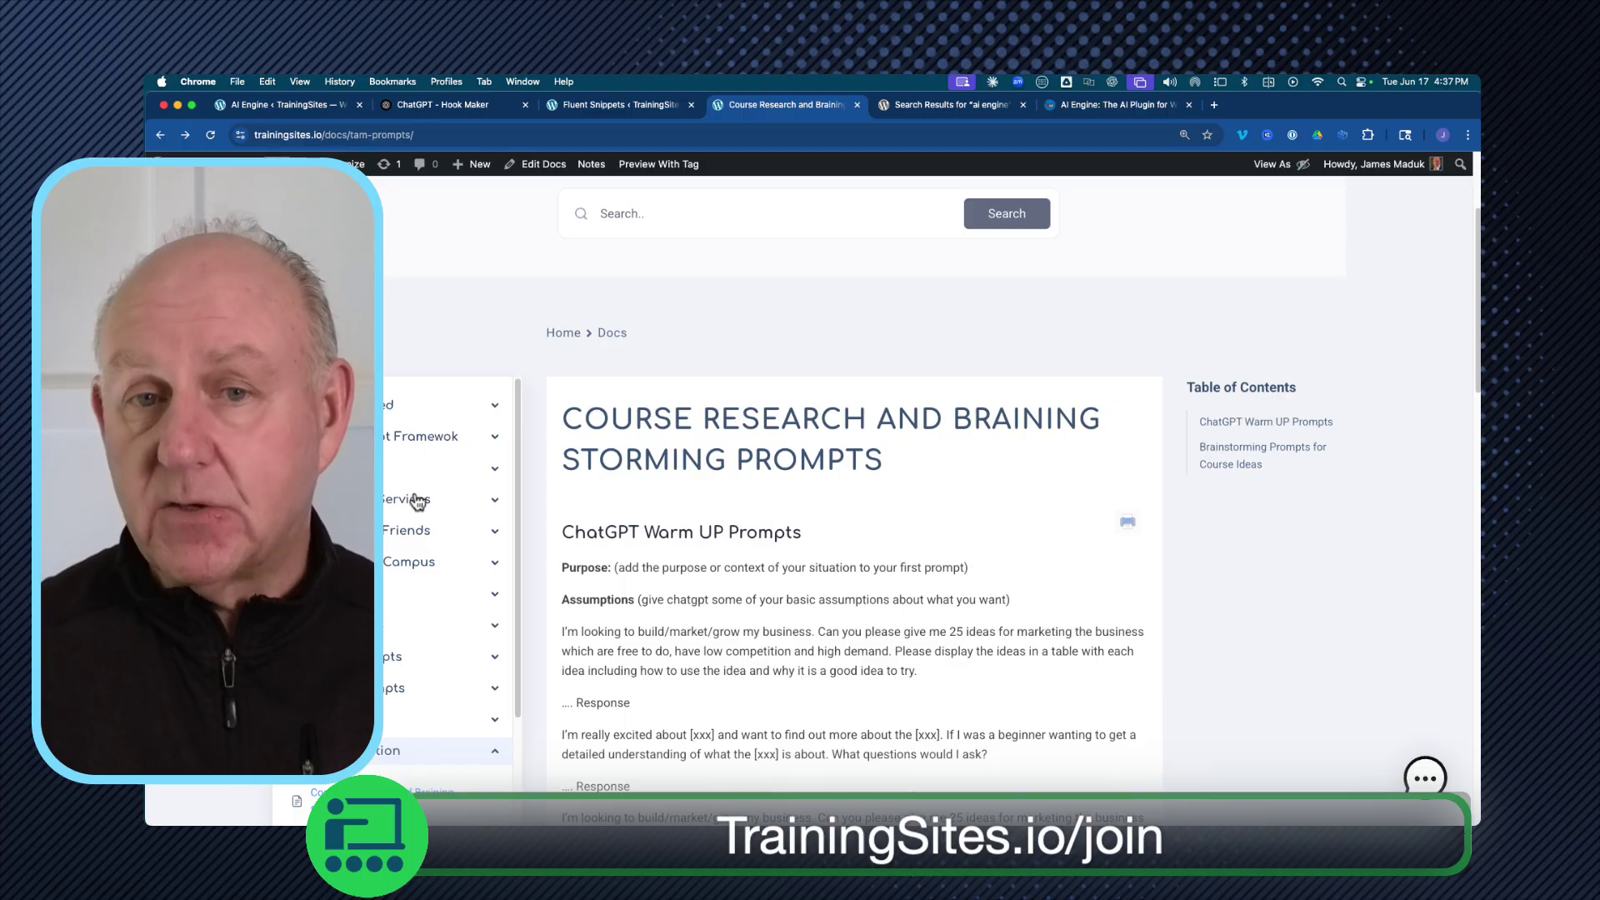
- Find the GEAR Prompt Template Library within the docs' prompt framework category and look over its prompts
{"action": "scroll", "coordinate": [397, 559], "scroll_direction": "down", "scroll_amount": 5}
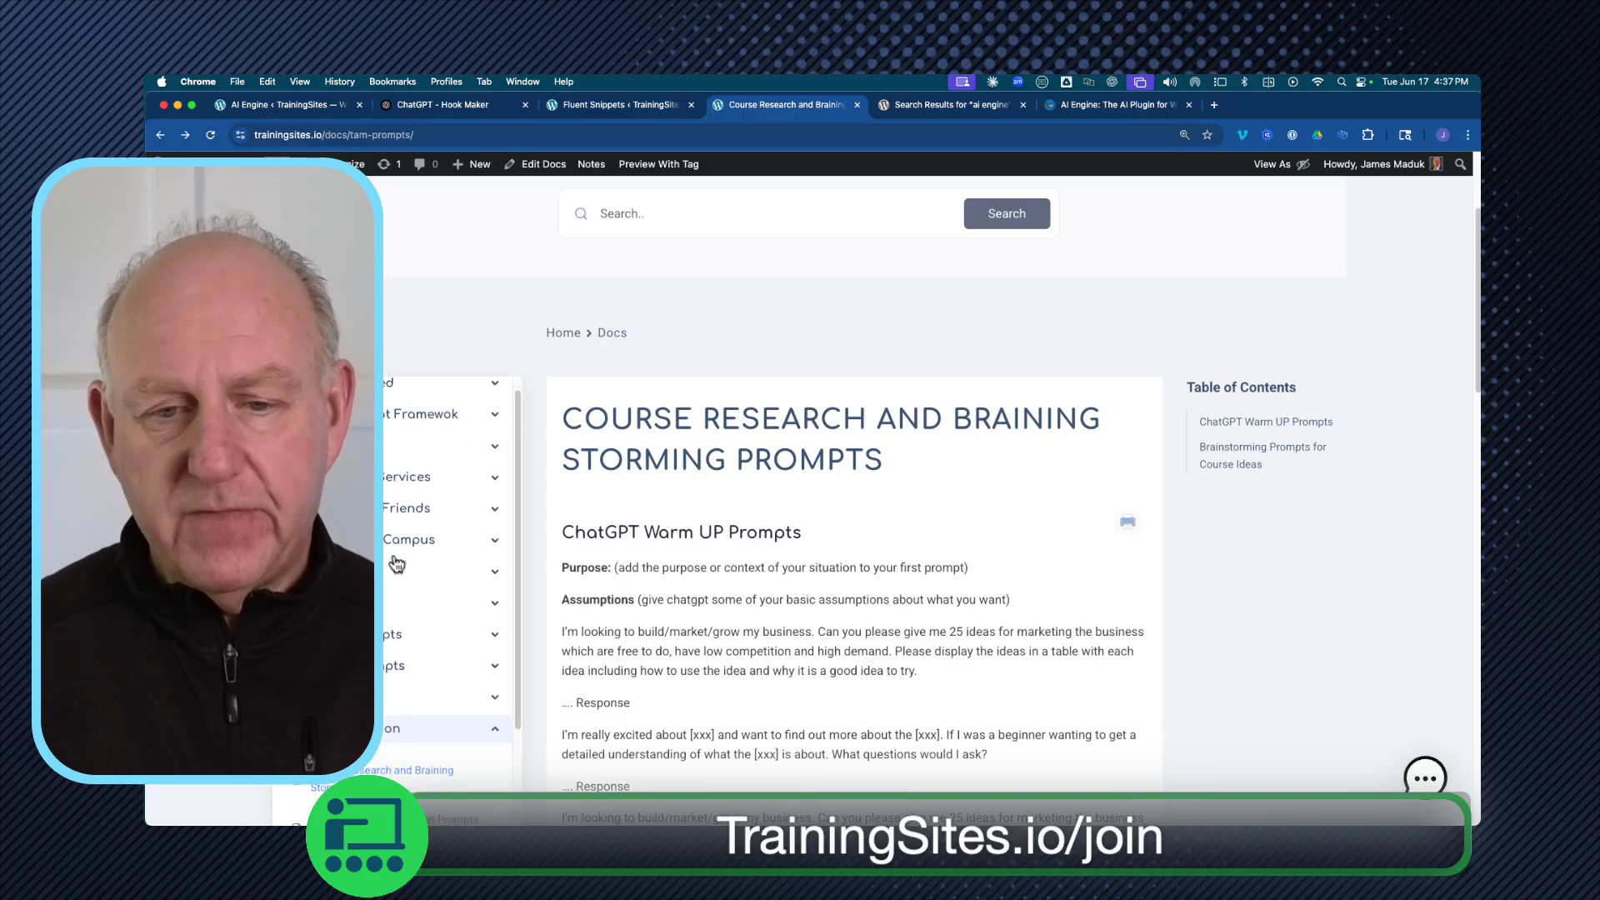
{"action": "scroll", "coordinate": [422, 554], "scroll_direction": "up", "scroll_amount": 5}
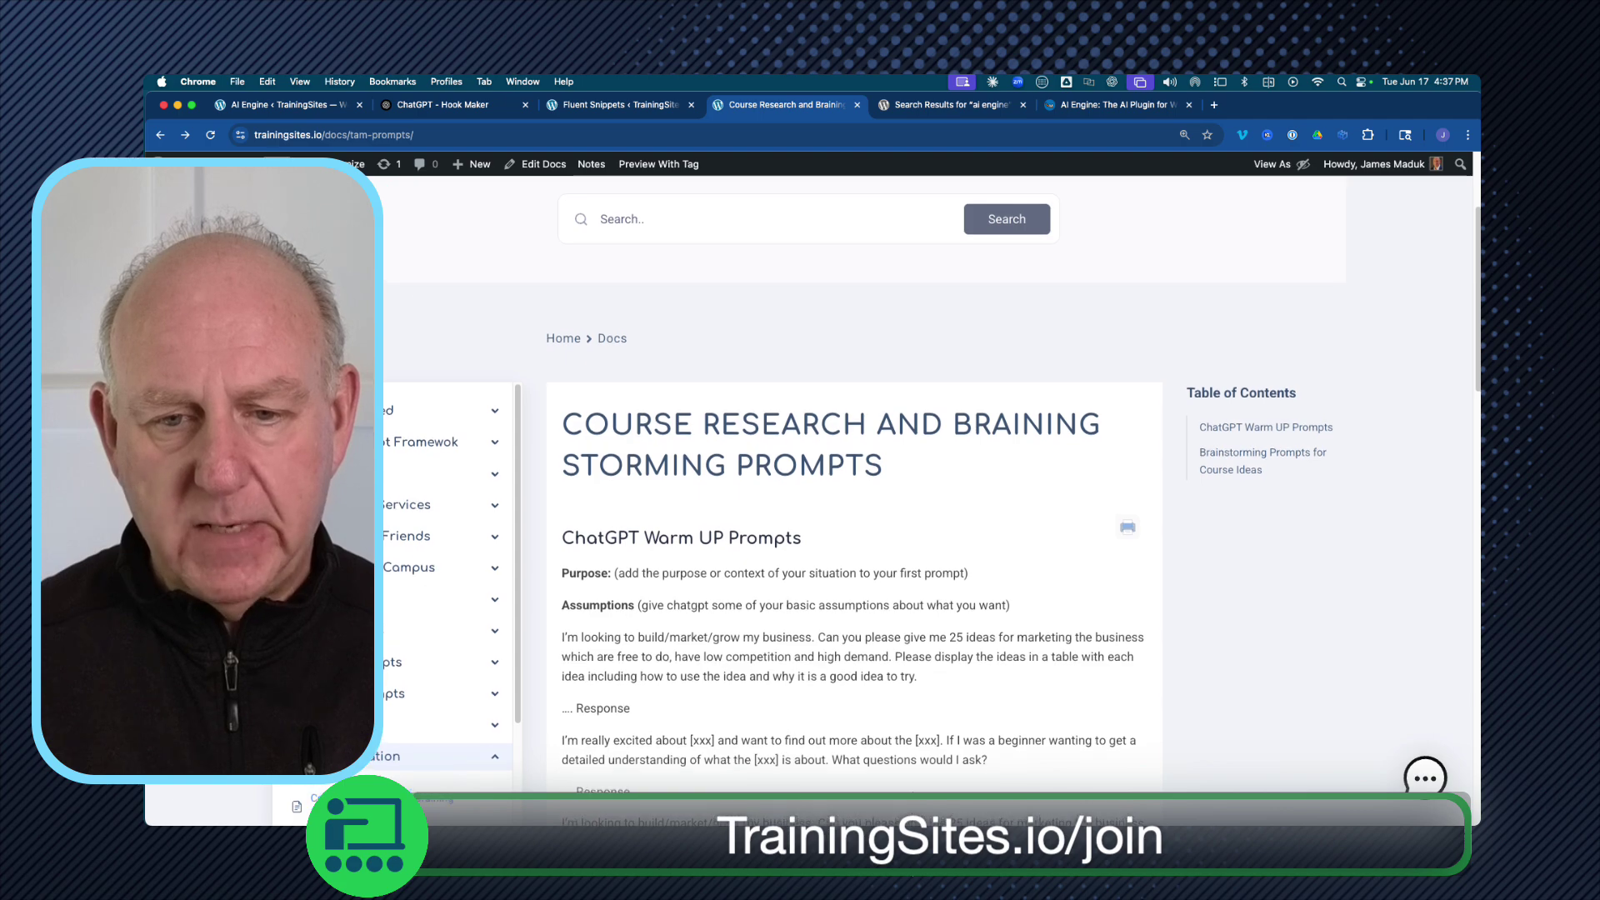
{"action": "left_click", "coordinate": [367, 437]}
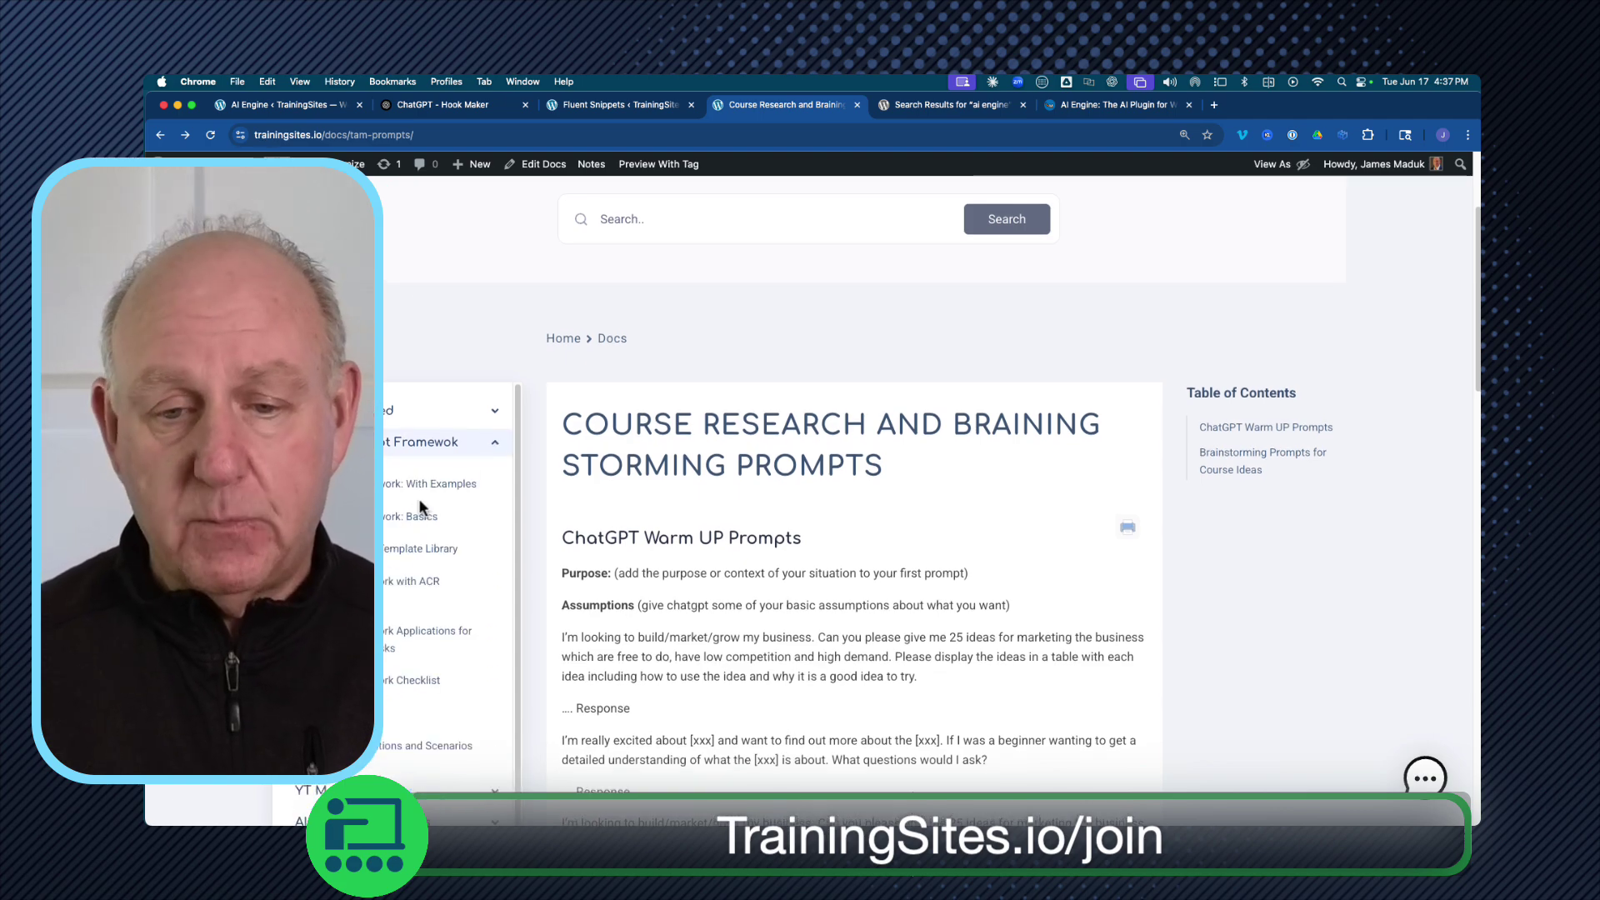
{"action": "scroll", "coordinate": [488, 575], "scroll_direction": "down", "scroll_amount": 3}
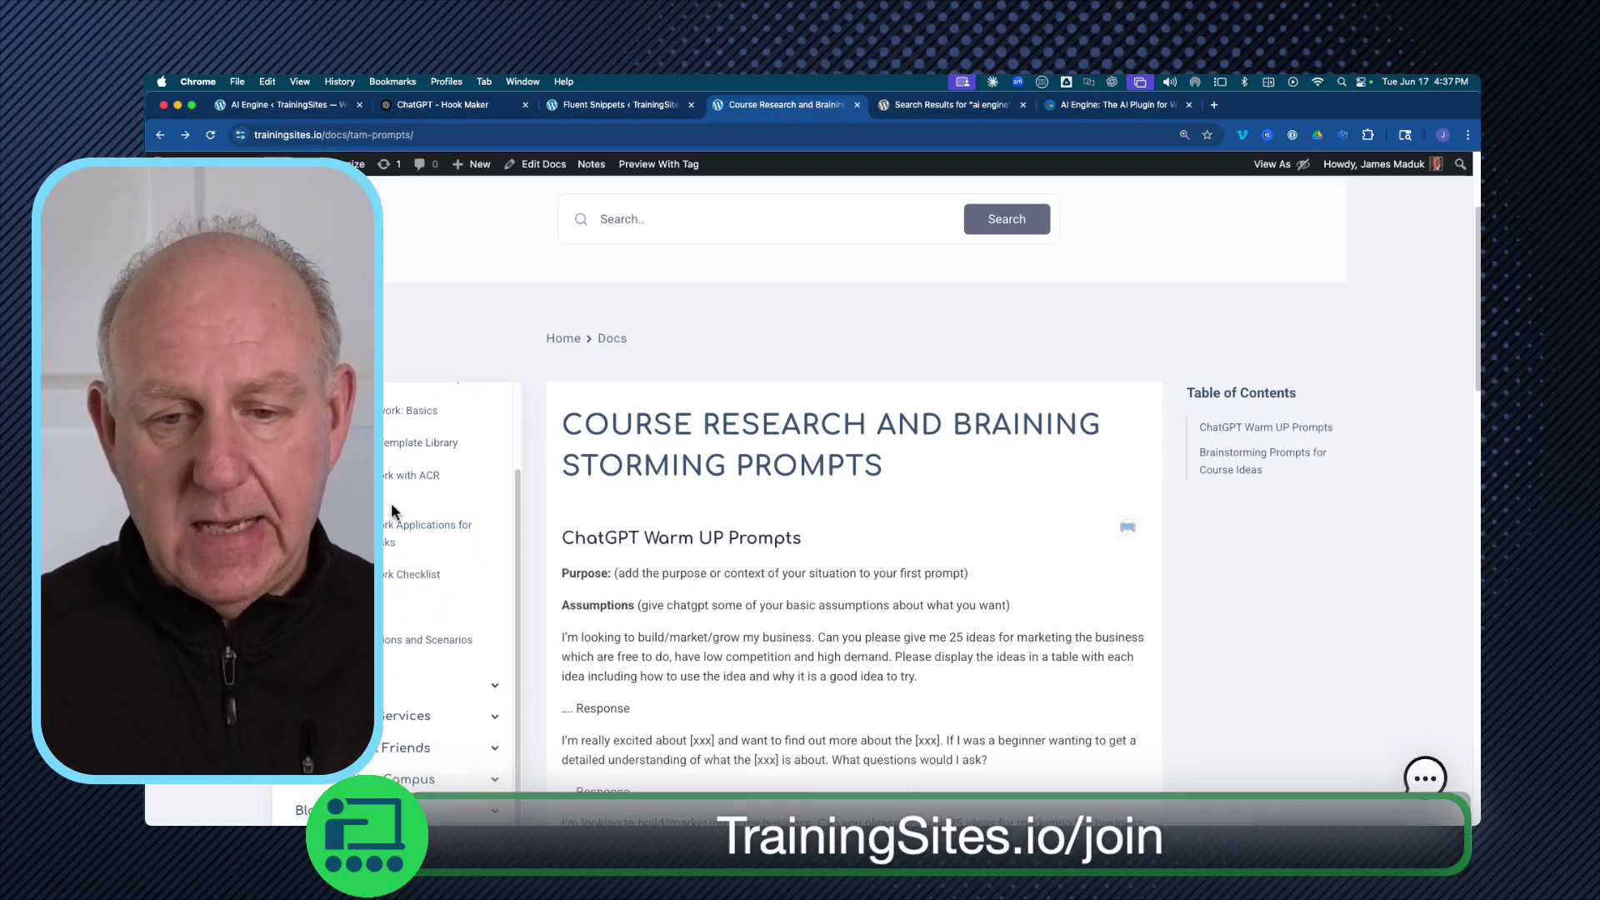
{"action": "left_click", "coordinate": [475, 464]}
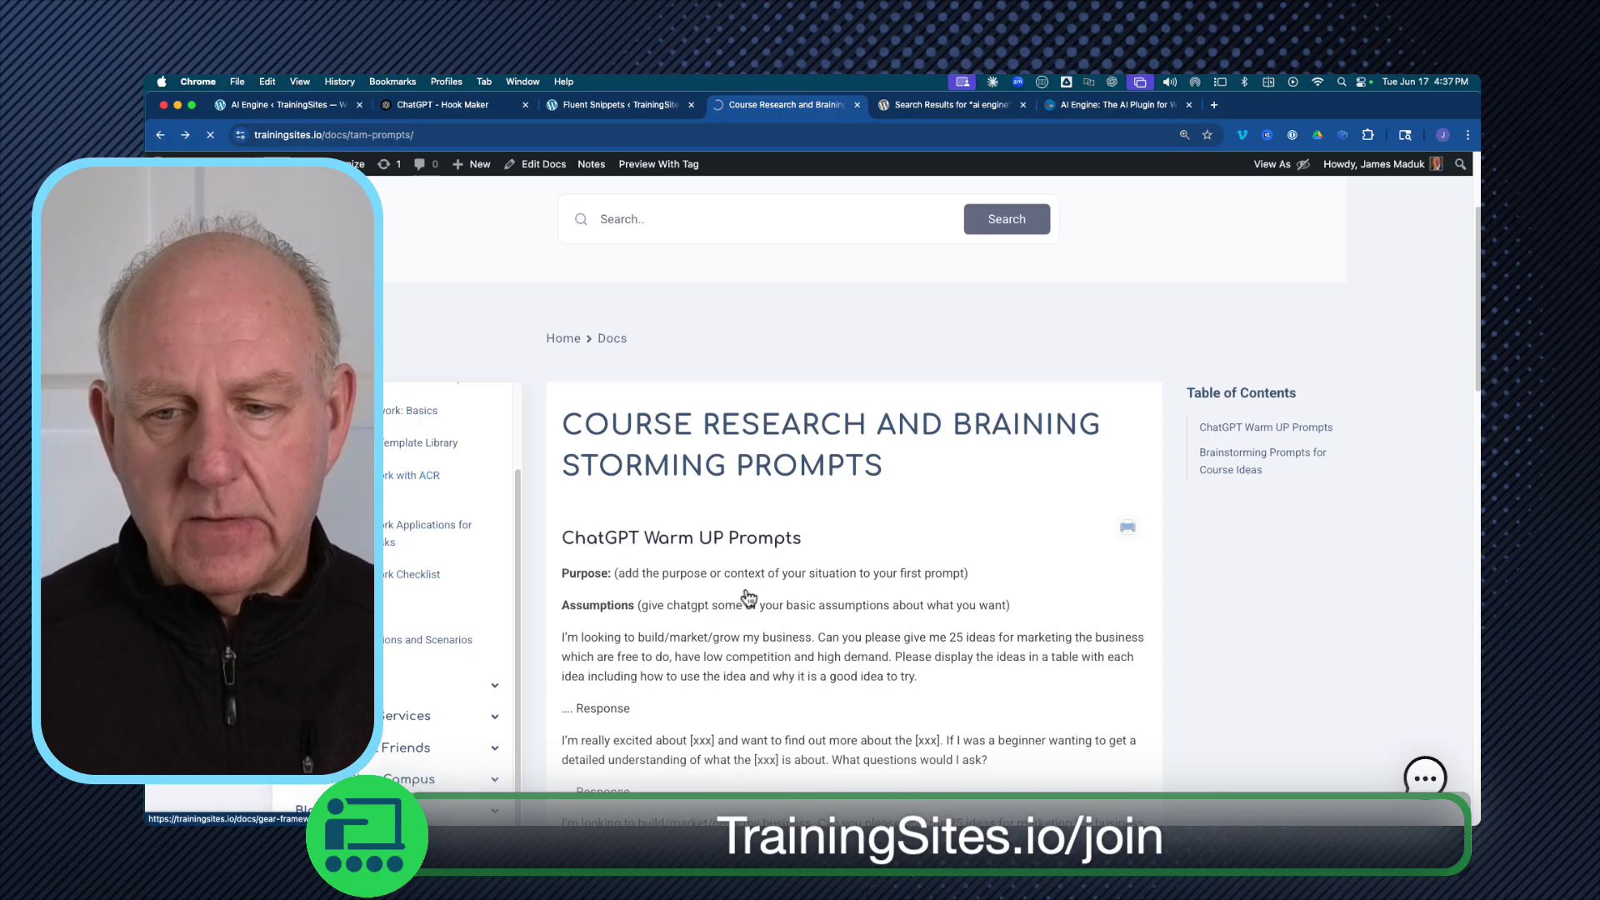
{"action": "scroll", "coordinate": [774, 593], "scroll_direction": "down", "scroll_amount": 1}
{"action": "scroll", "coordinate": [775, 593], "scroll_direction": "down", "scroll_amount": 2}
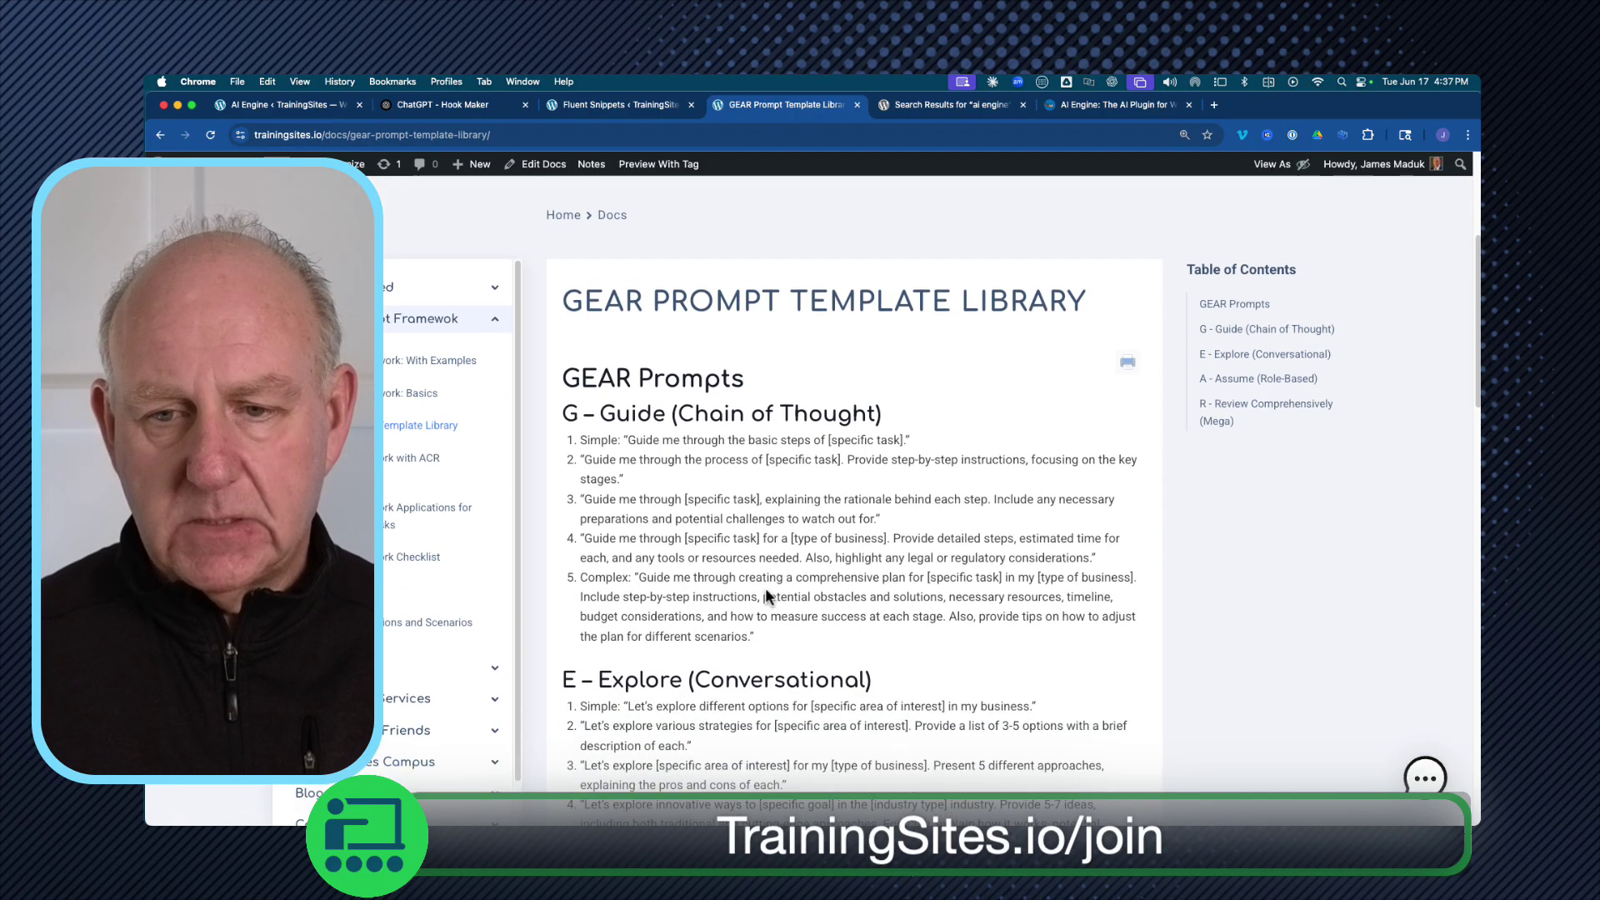
- Go back to the Course Research and Braining Storming Prompts doc and read through its warm-up and brainstorming prompts
{"action": "left_click", "coordinate": [160, 134]}
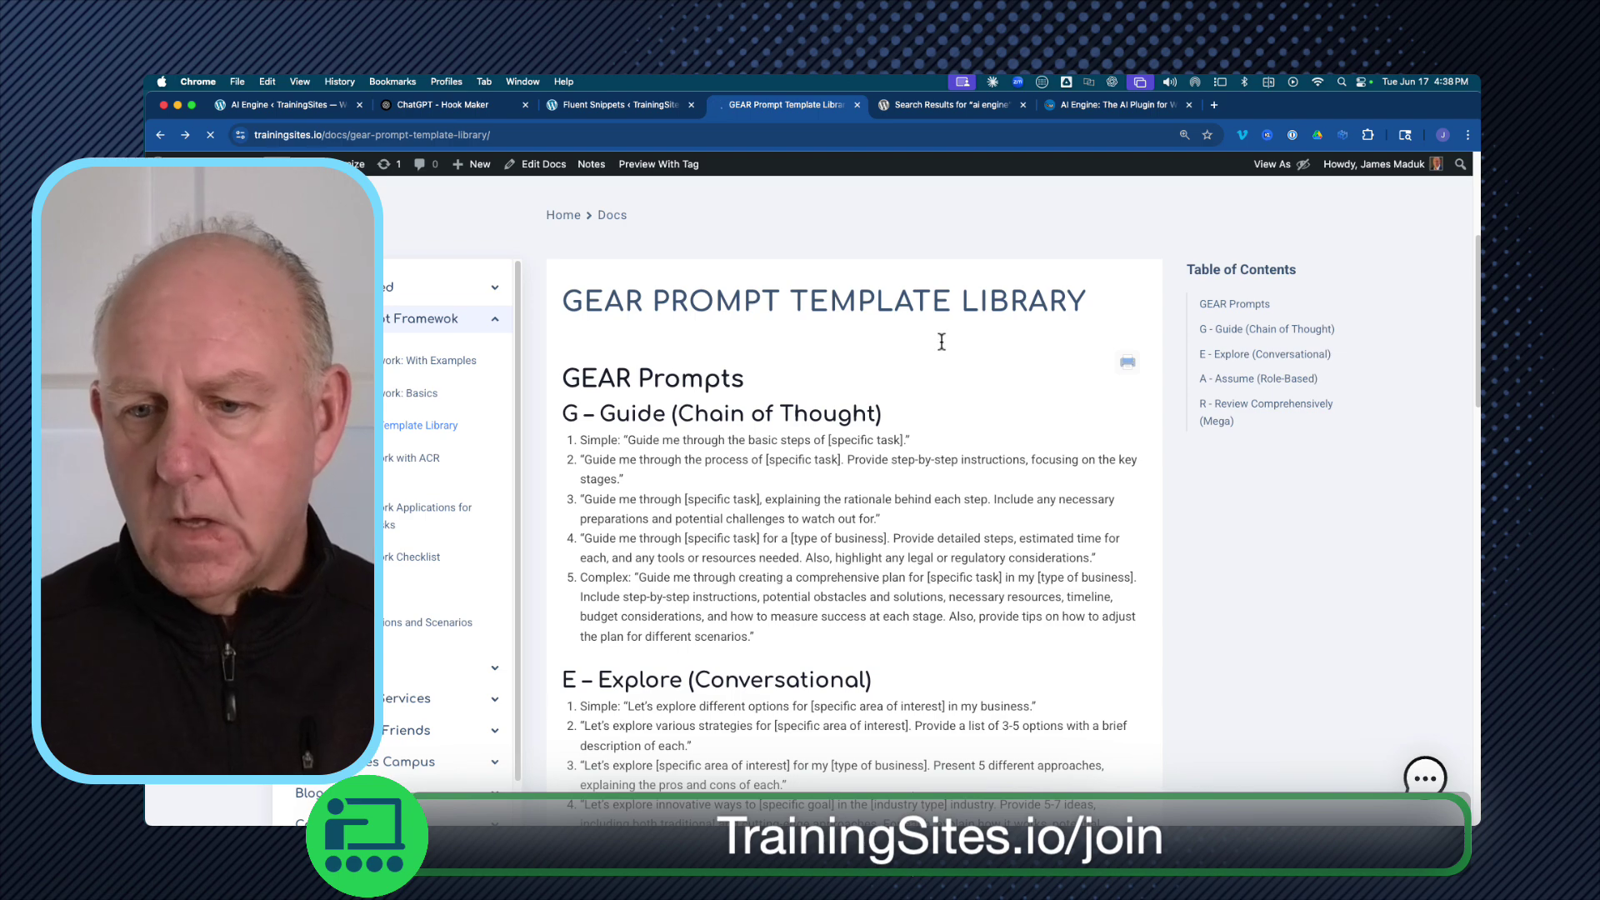
{"action": "scroll", "coordinate": [885, 481], "scroll_direction": "down", "scroll_amount": 1}
{"action": "scroll", "coordinate": [885, 482], "scroll_direction": "down", "scroll_amount": 1}
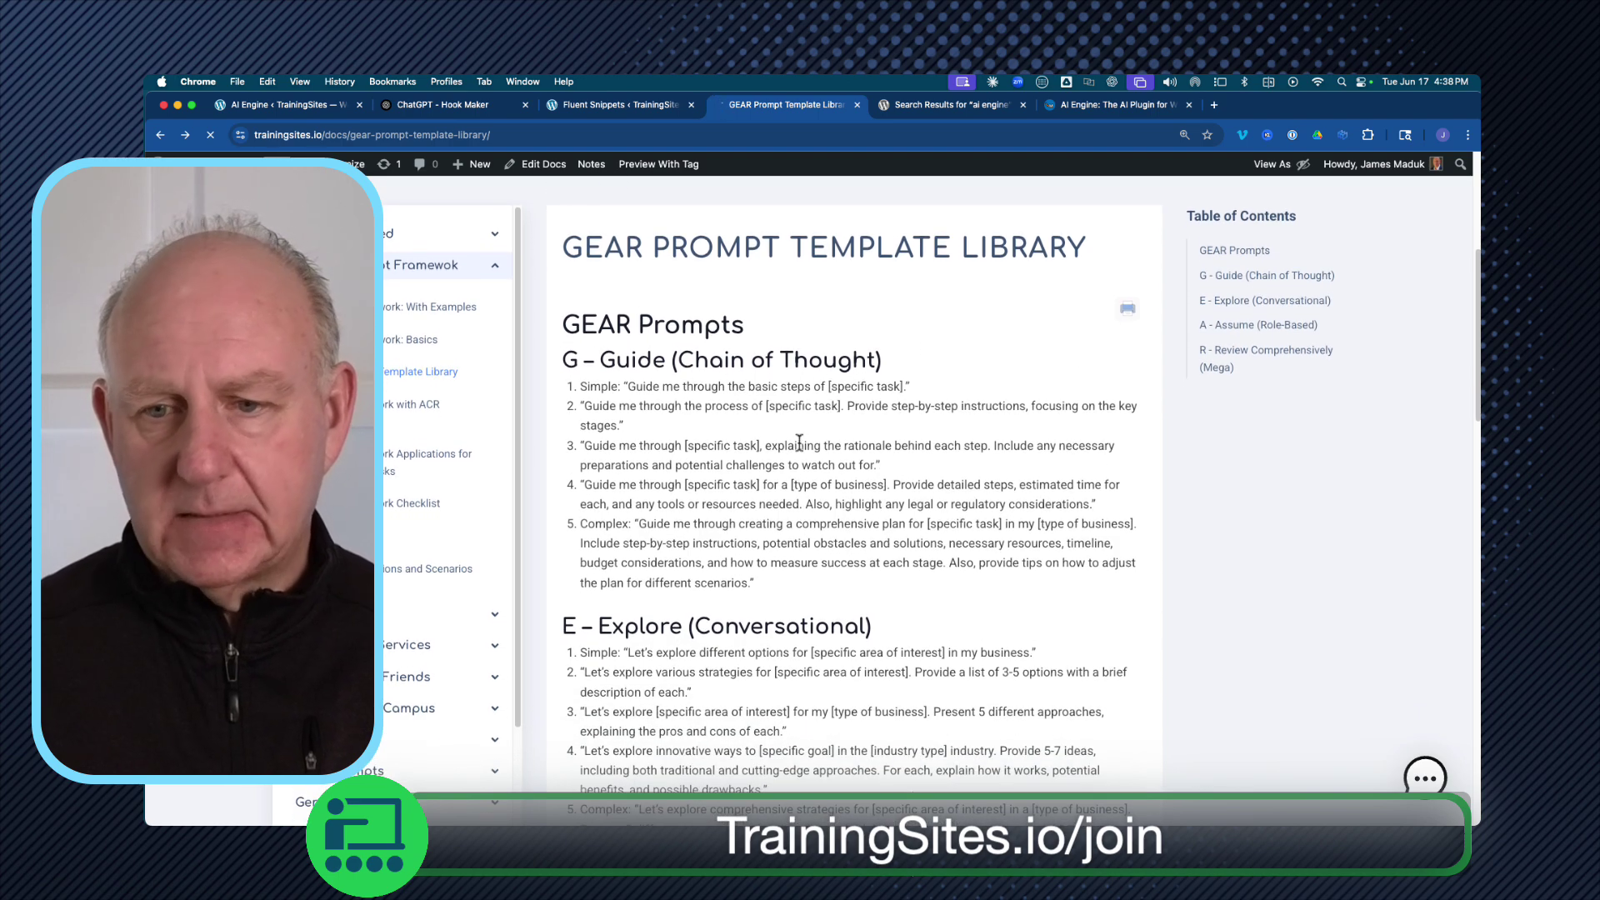
{"action": "left_click", "coordinate": [161, 135]}
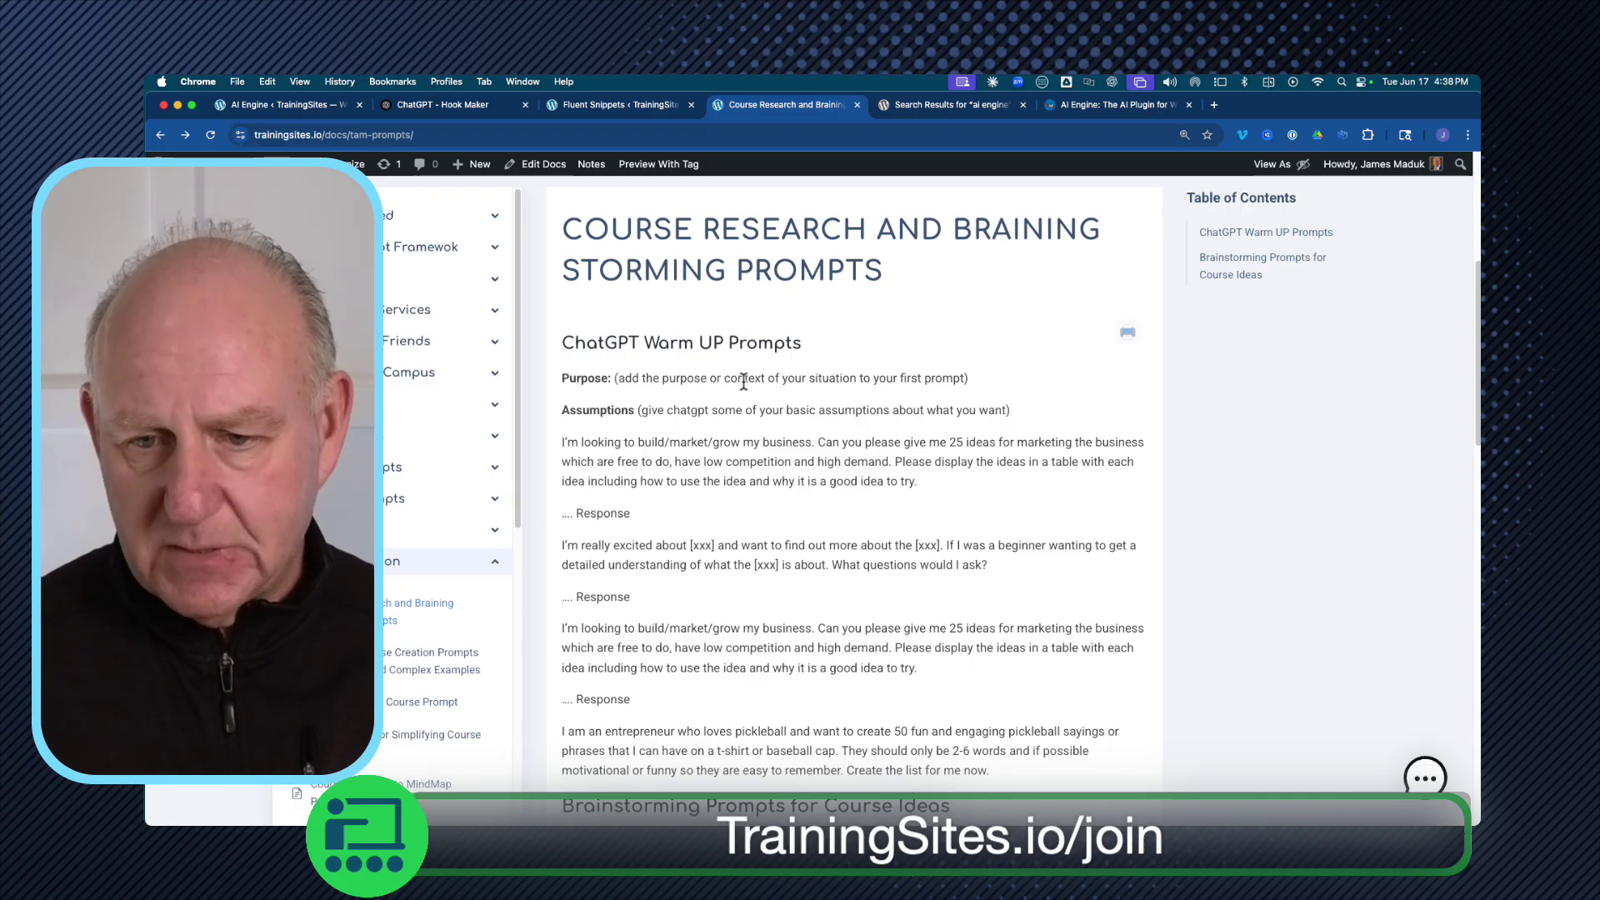
{"action": "scroll", "coordinate": [729, 344], "scroll_direction": "down", "scroll_amount": 5}
{"action": "scroll", "coordinate": [744, 387], "scroll_direction": "down", "scroll_amount": 1}
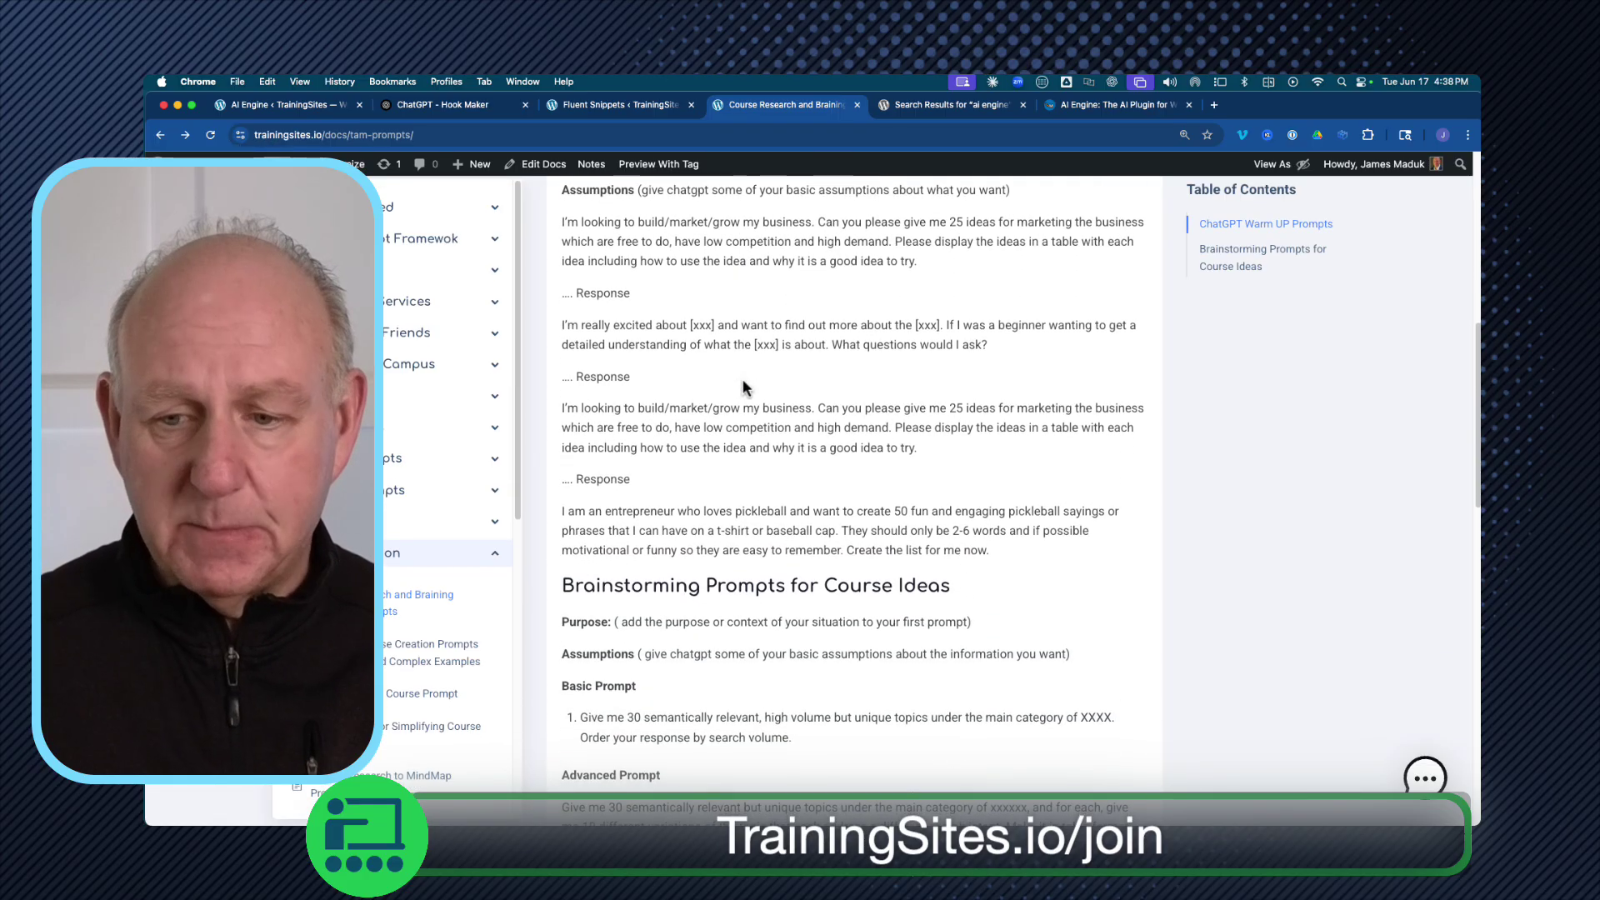
{"action": "scroll", "coordinate": [796, 473], "scroll_direction": "down", "scroll_amount": 1}
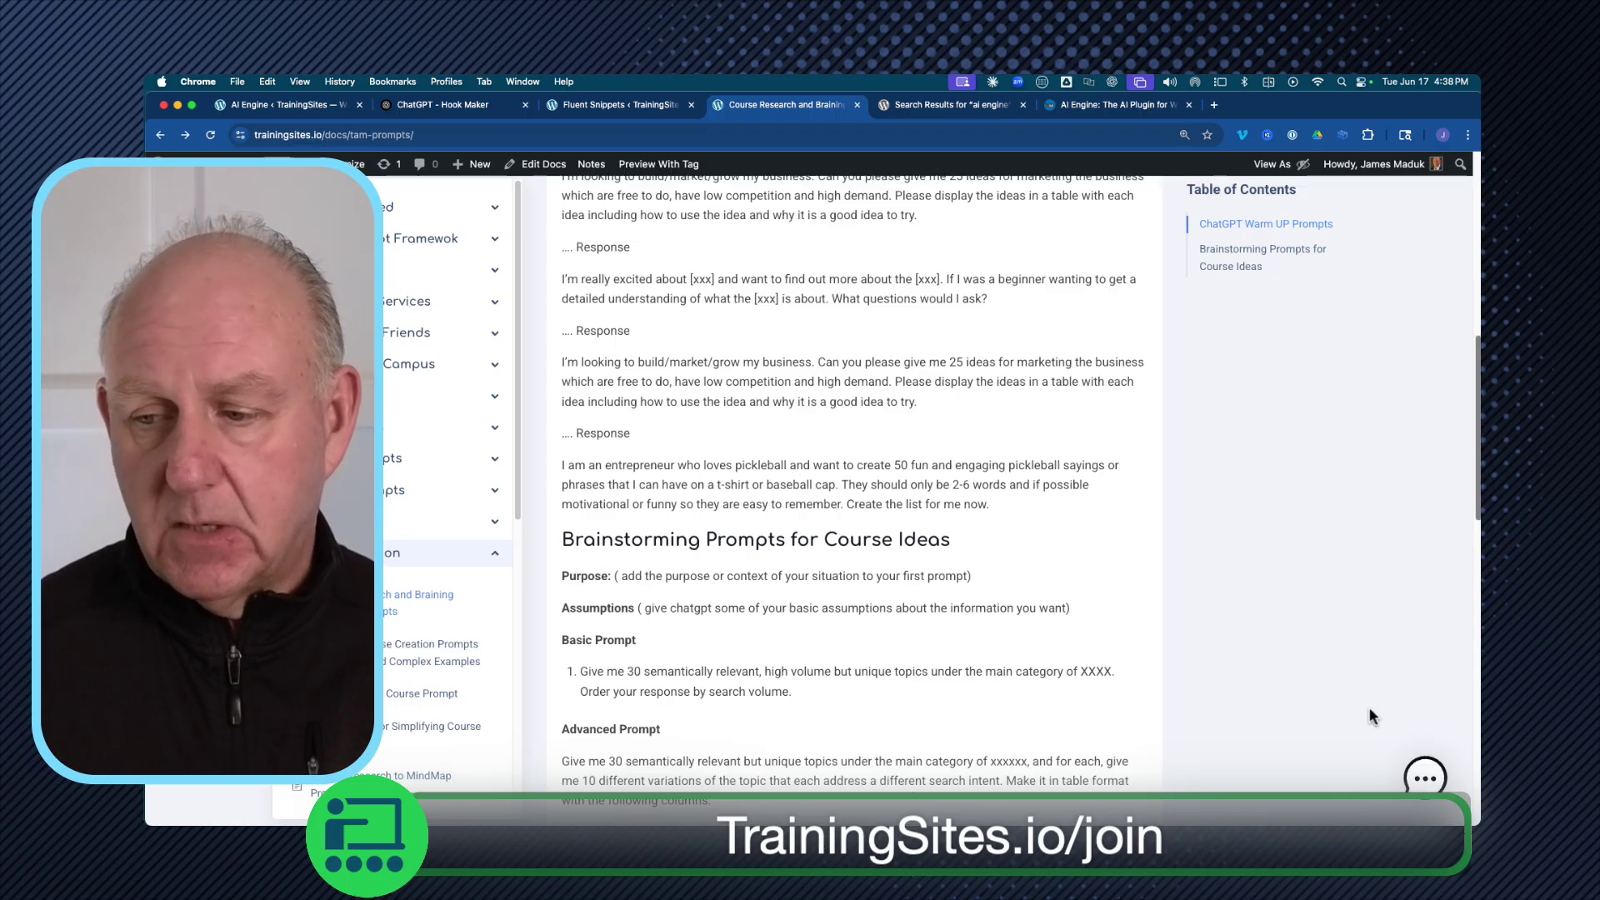
- Ask the live chatbot "I need some brainstorming prompts for a leadership course I'm creating. Build out 5 that I can use"
{"action": "left_click", "coordinate": [1430, 785]}
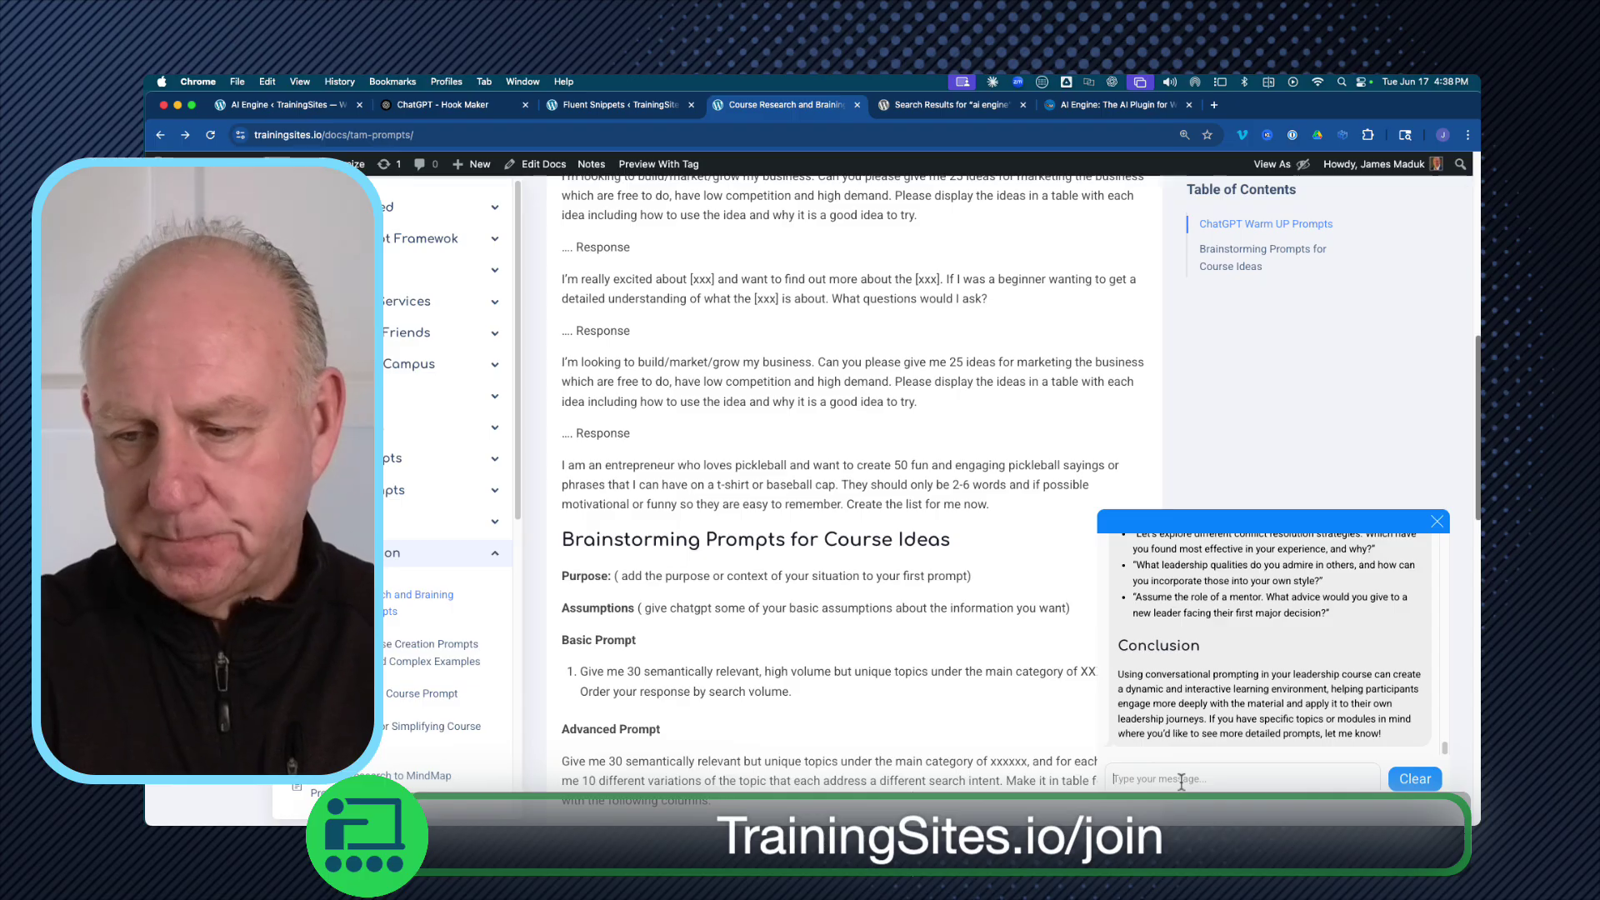
{"action": "type", "text": "In"}
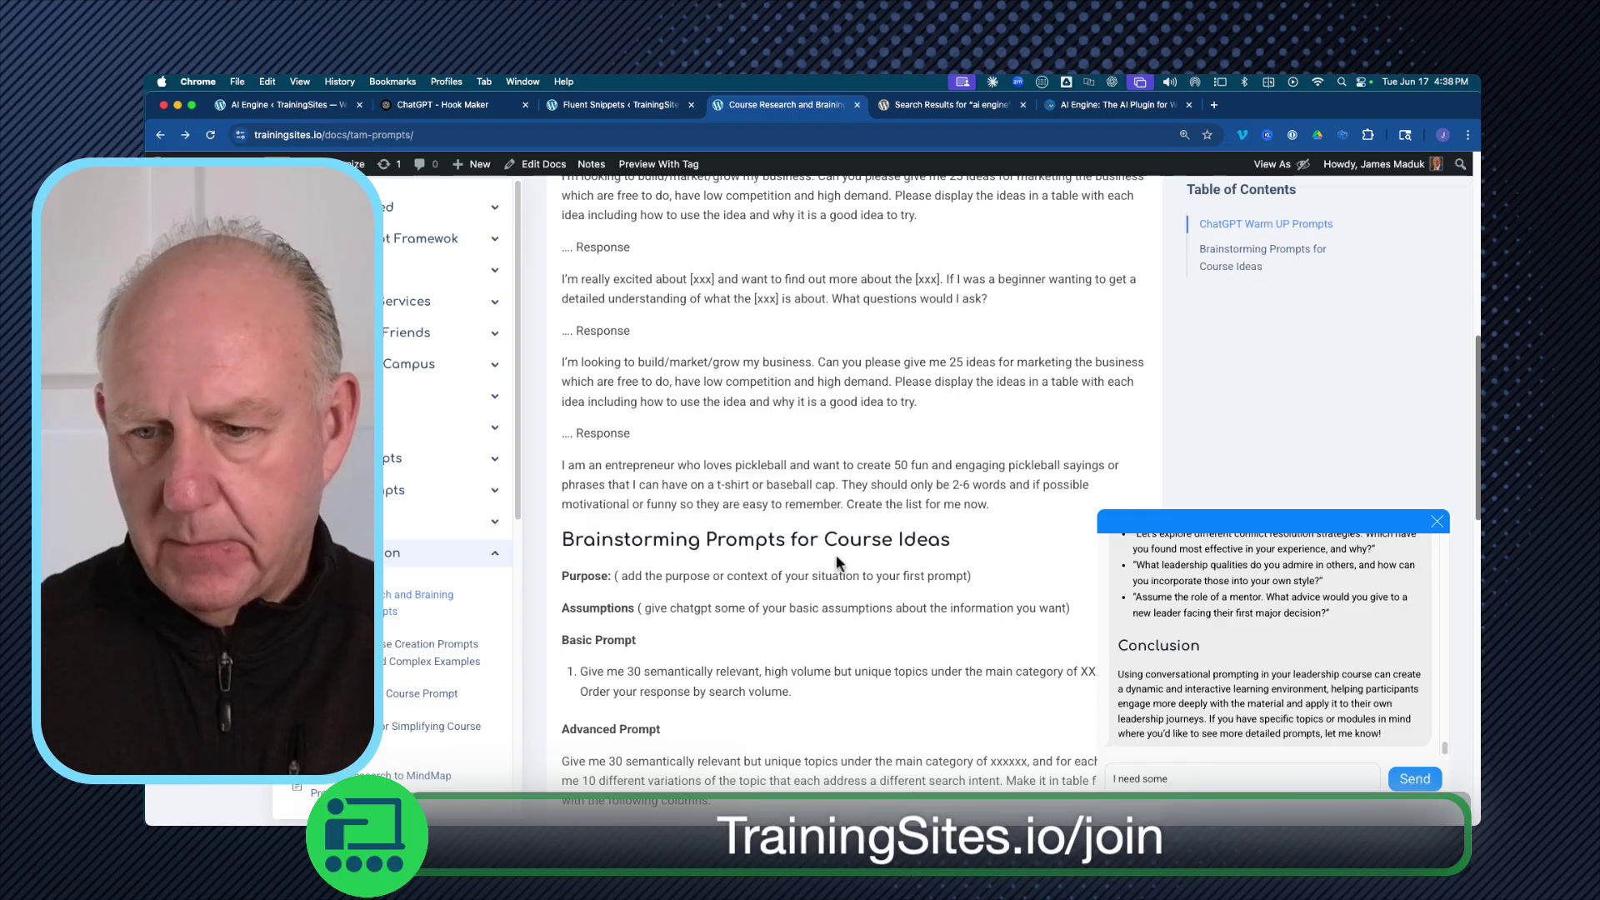
{"action": "type", "text": "b"}
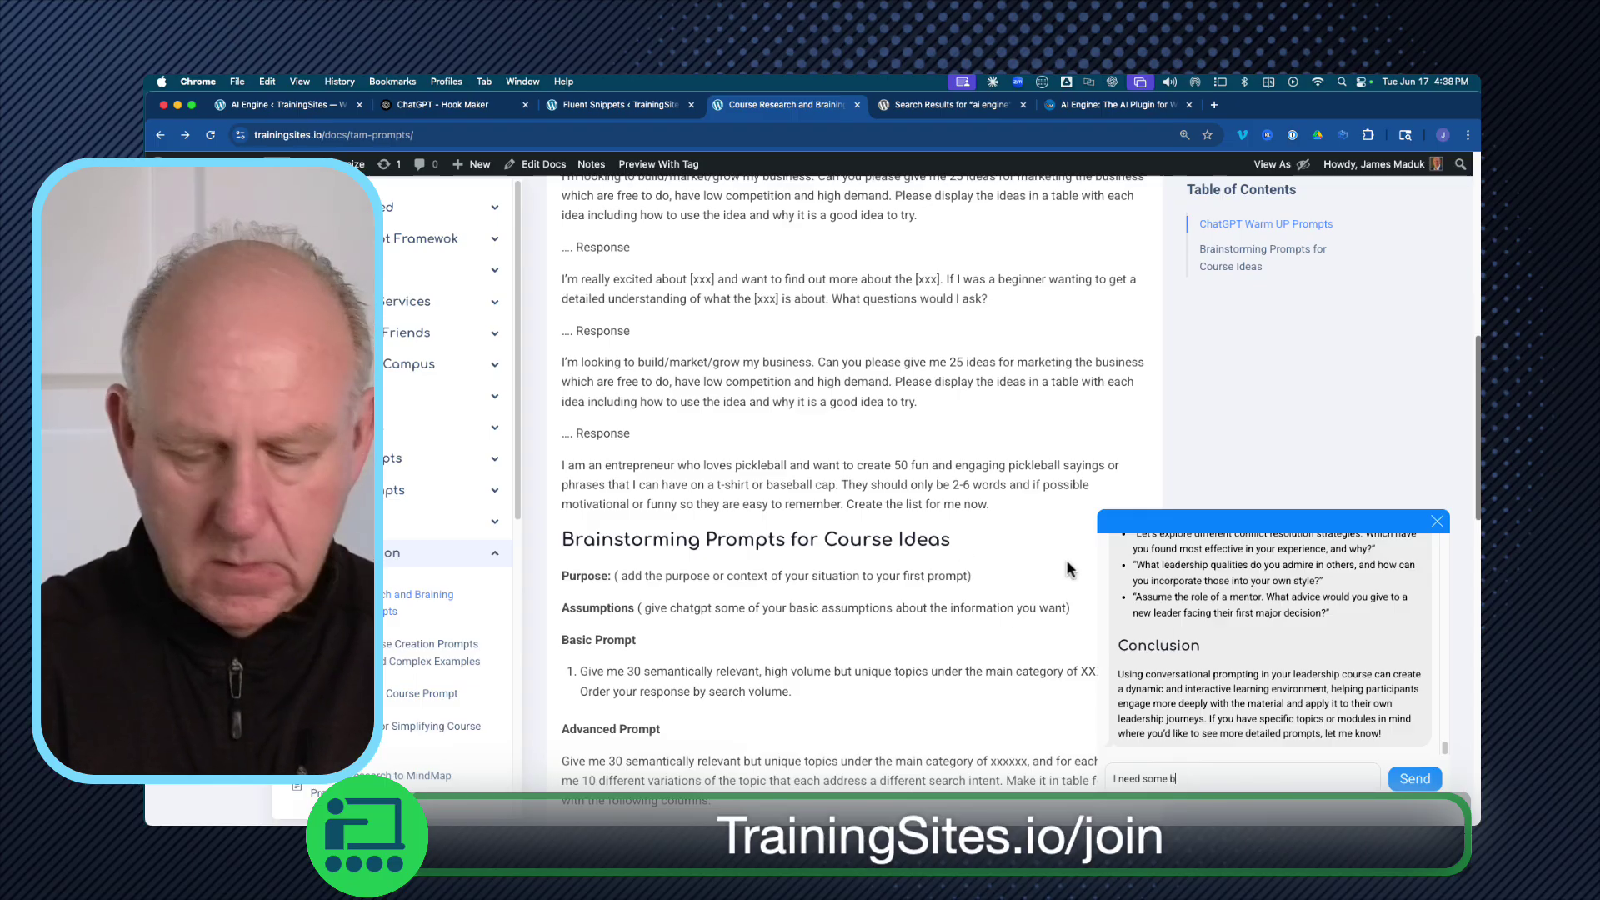
{"action": "type", "text": "rainstorming prompts for a leade"}
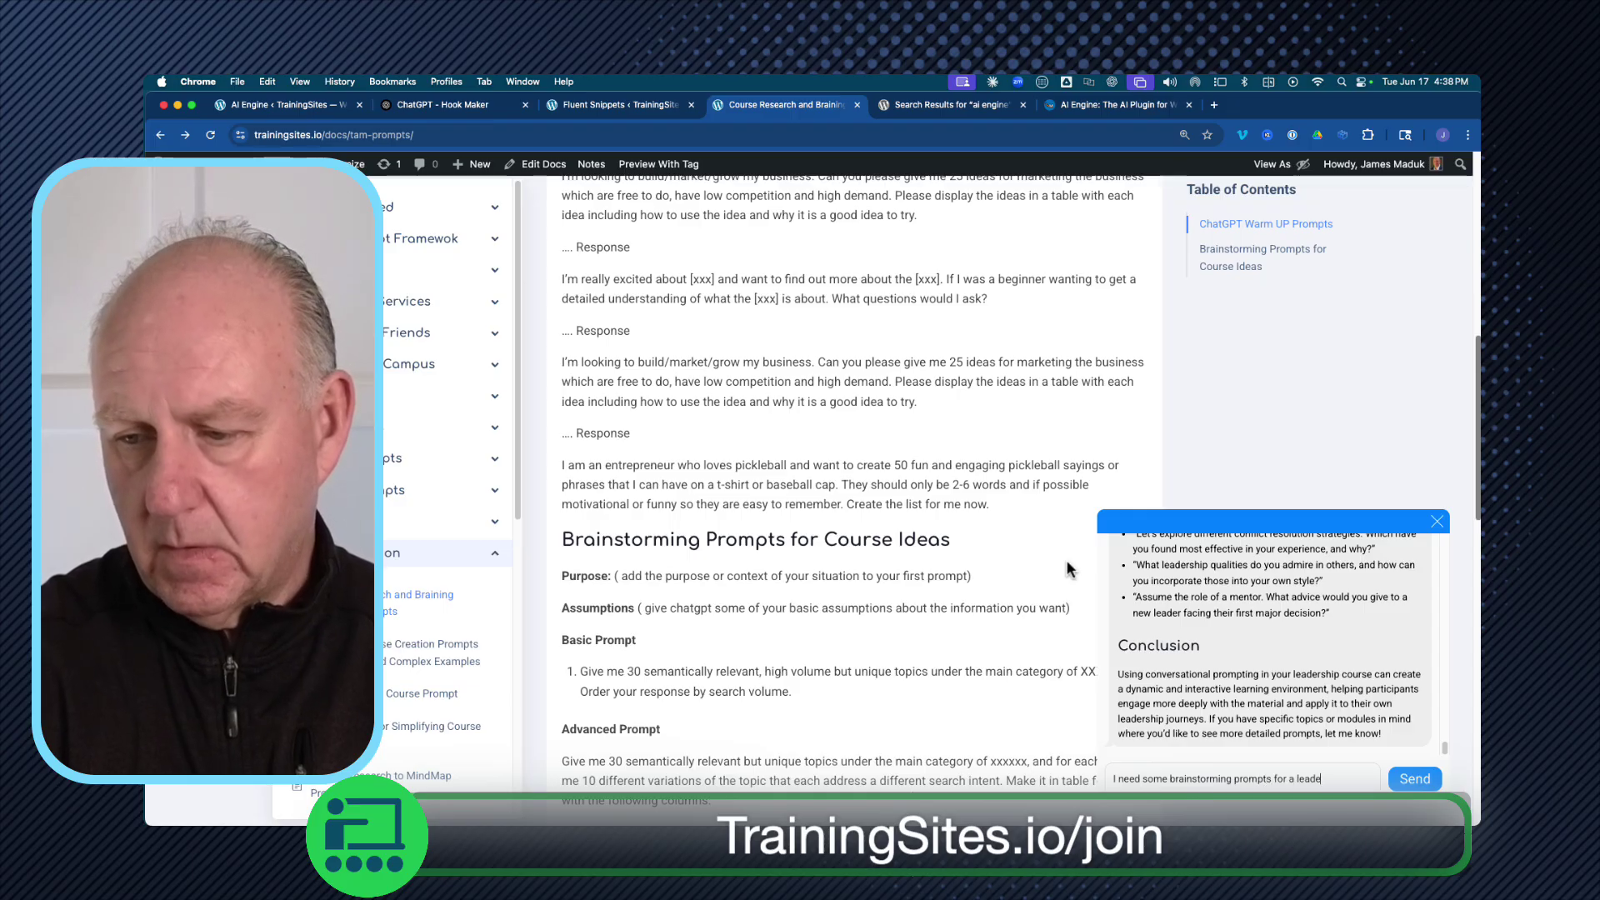
{"action": "type", "text": "rship "}
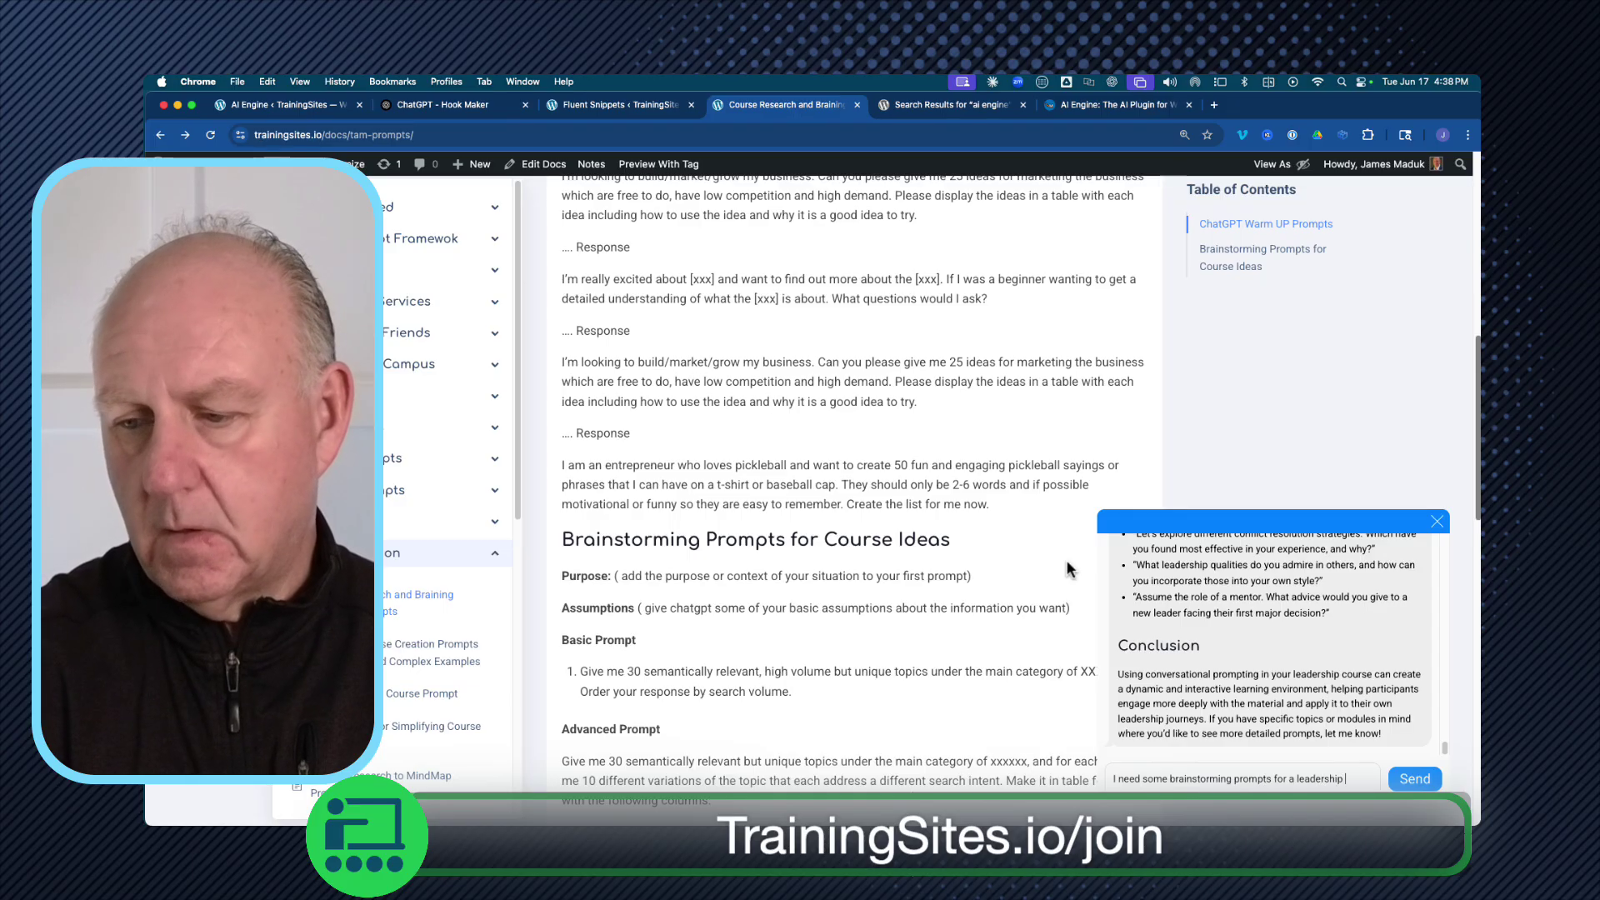
{"action": "type", "text": "course I'm creating"}
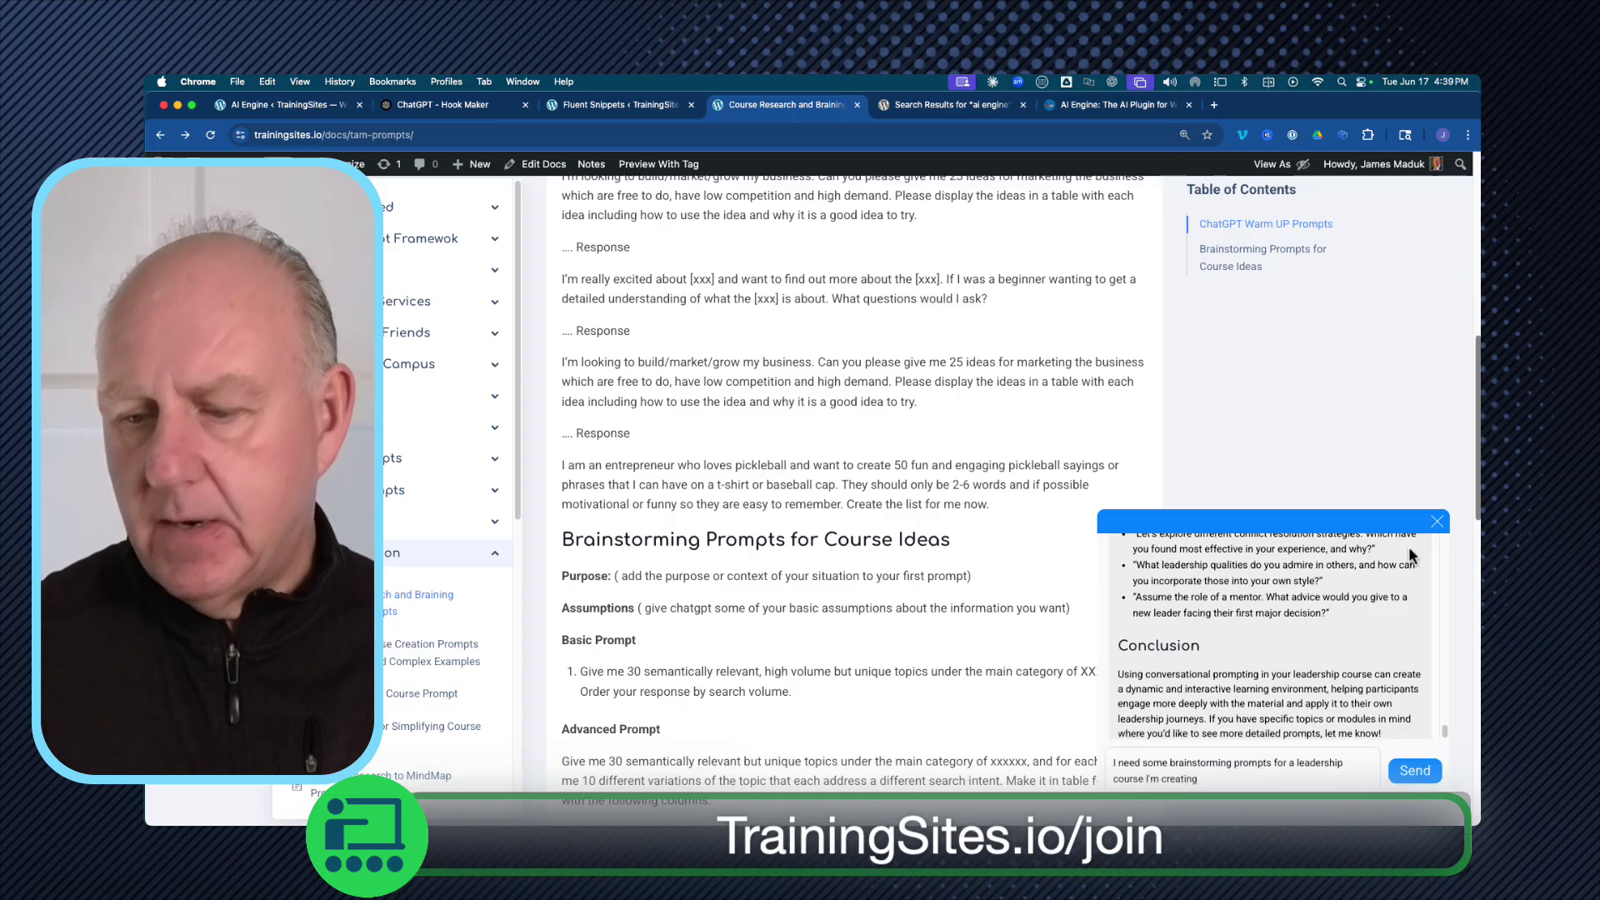
{"action": "key", "text": "super+equal"}
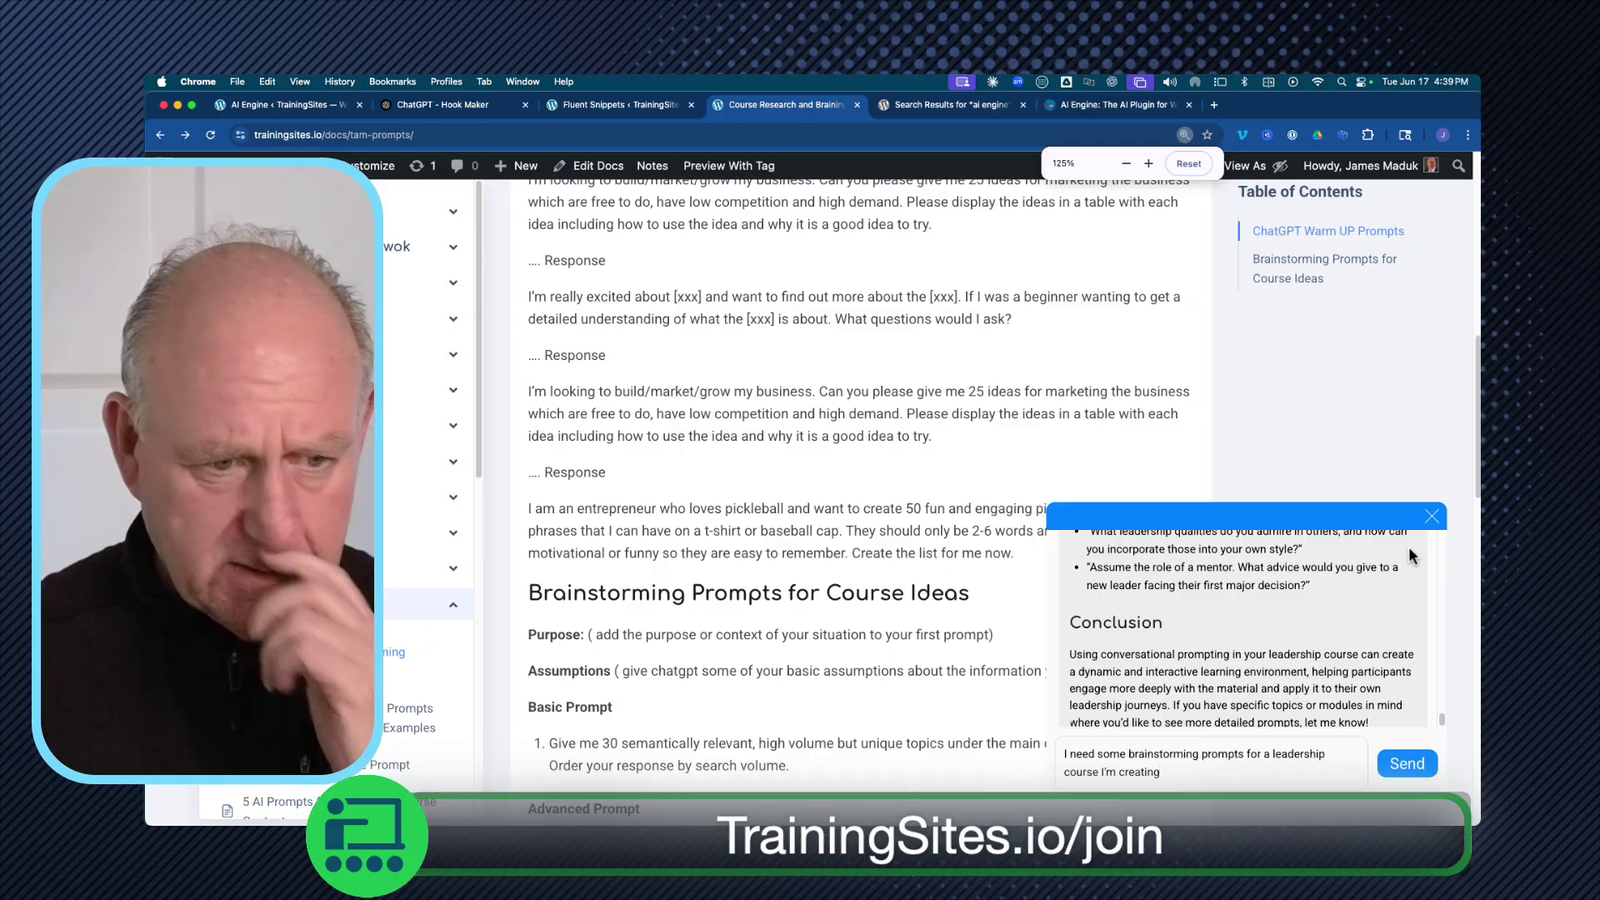
{"action": "key", "text": "super+equal"}
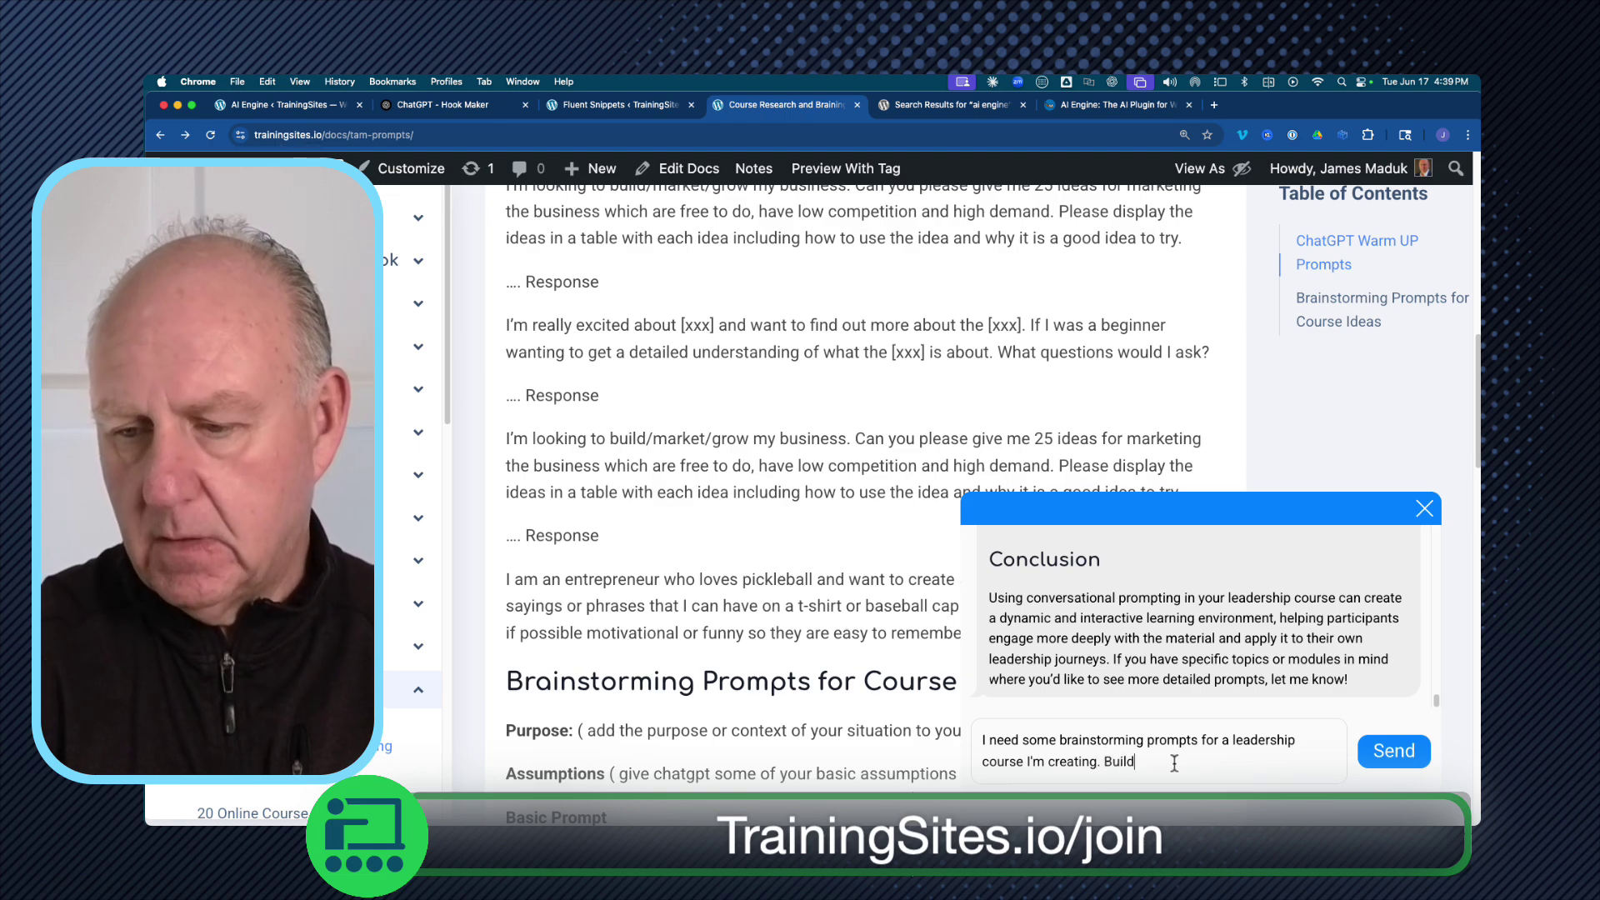
{"action": "type", "text": "5"}
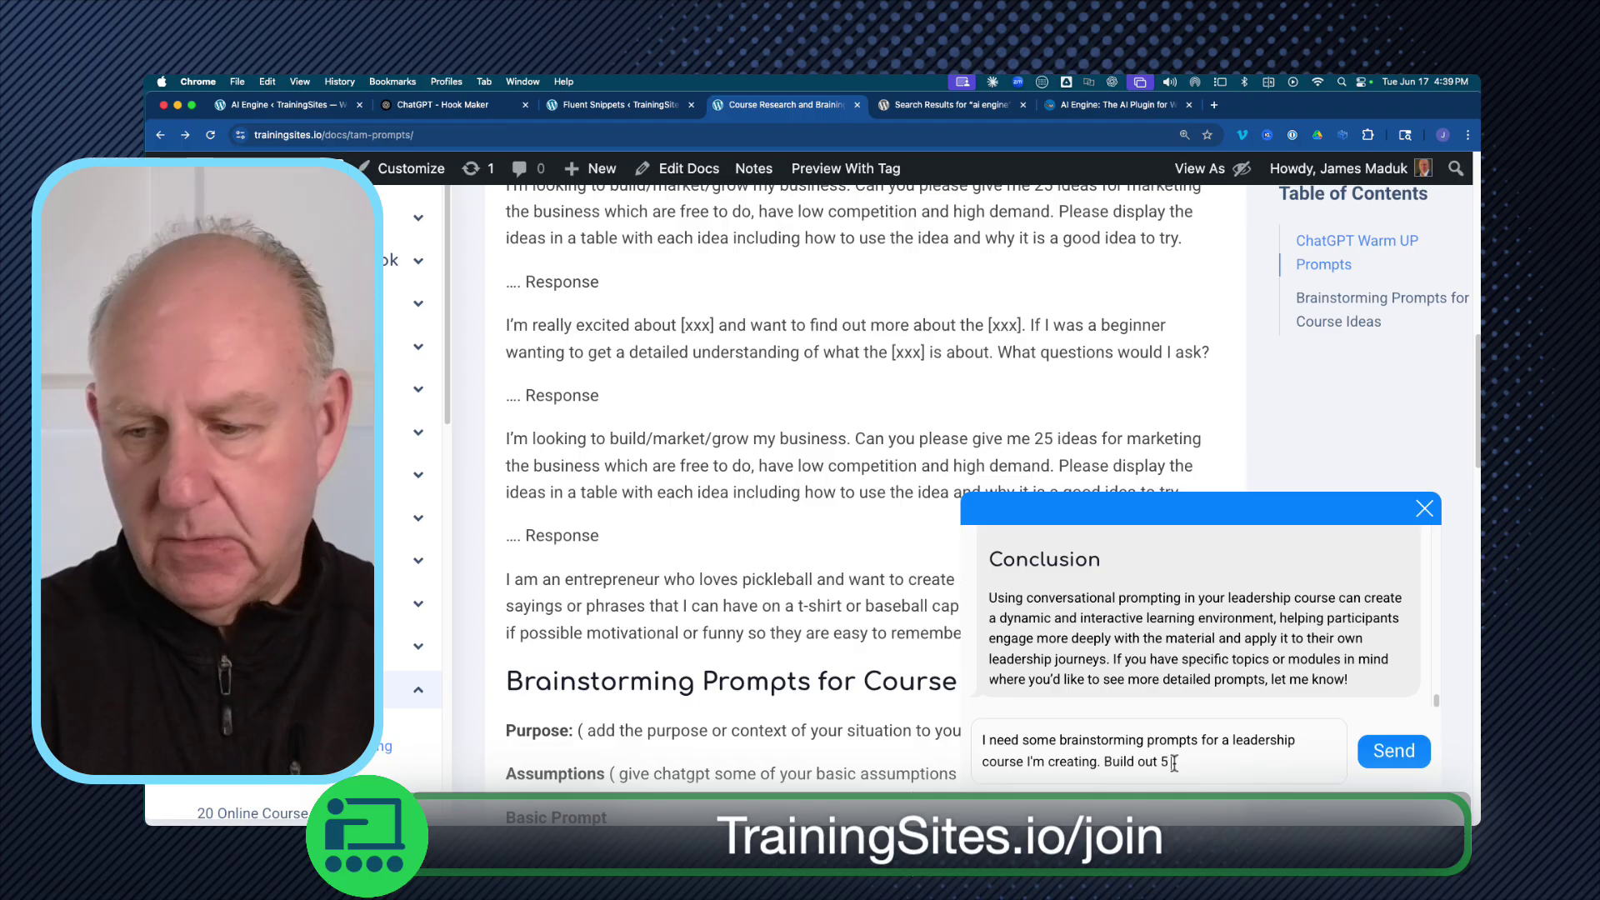
{"action": "type", "text": " that I can u"}
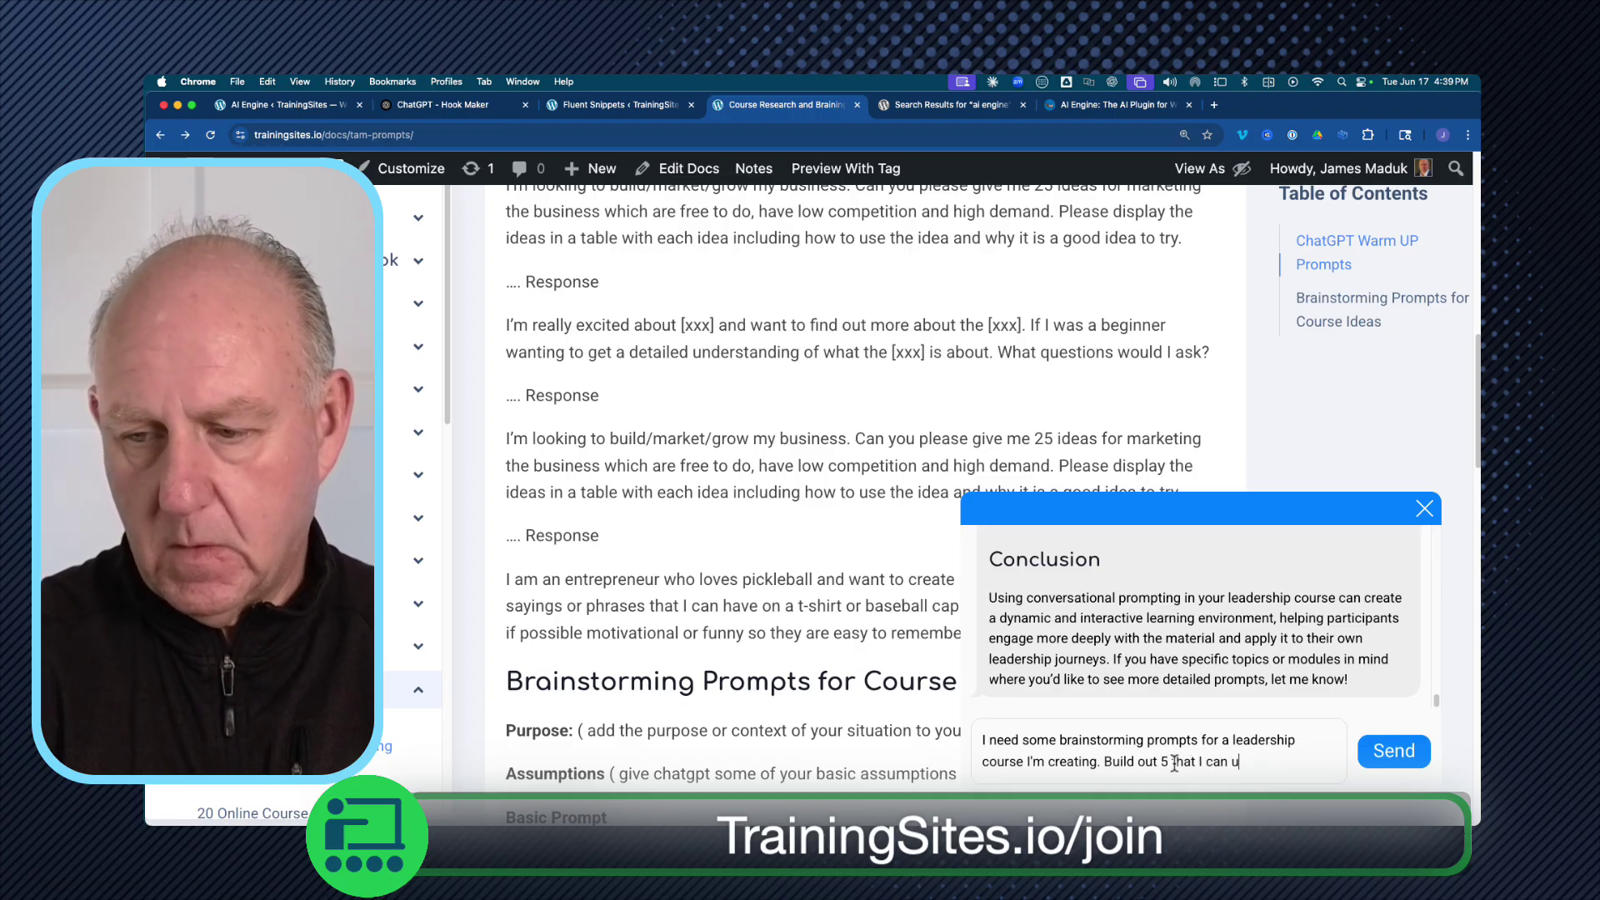
{"action": "type", "text": "se"}
{"action": "key", "text": "Return"}
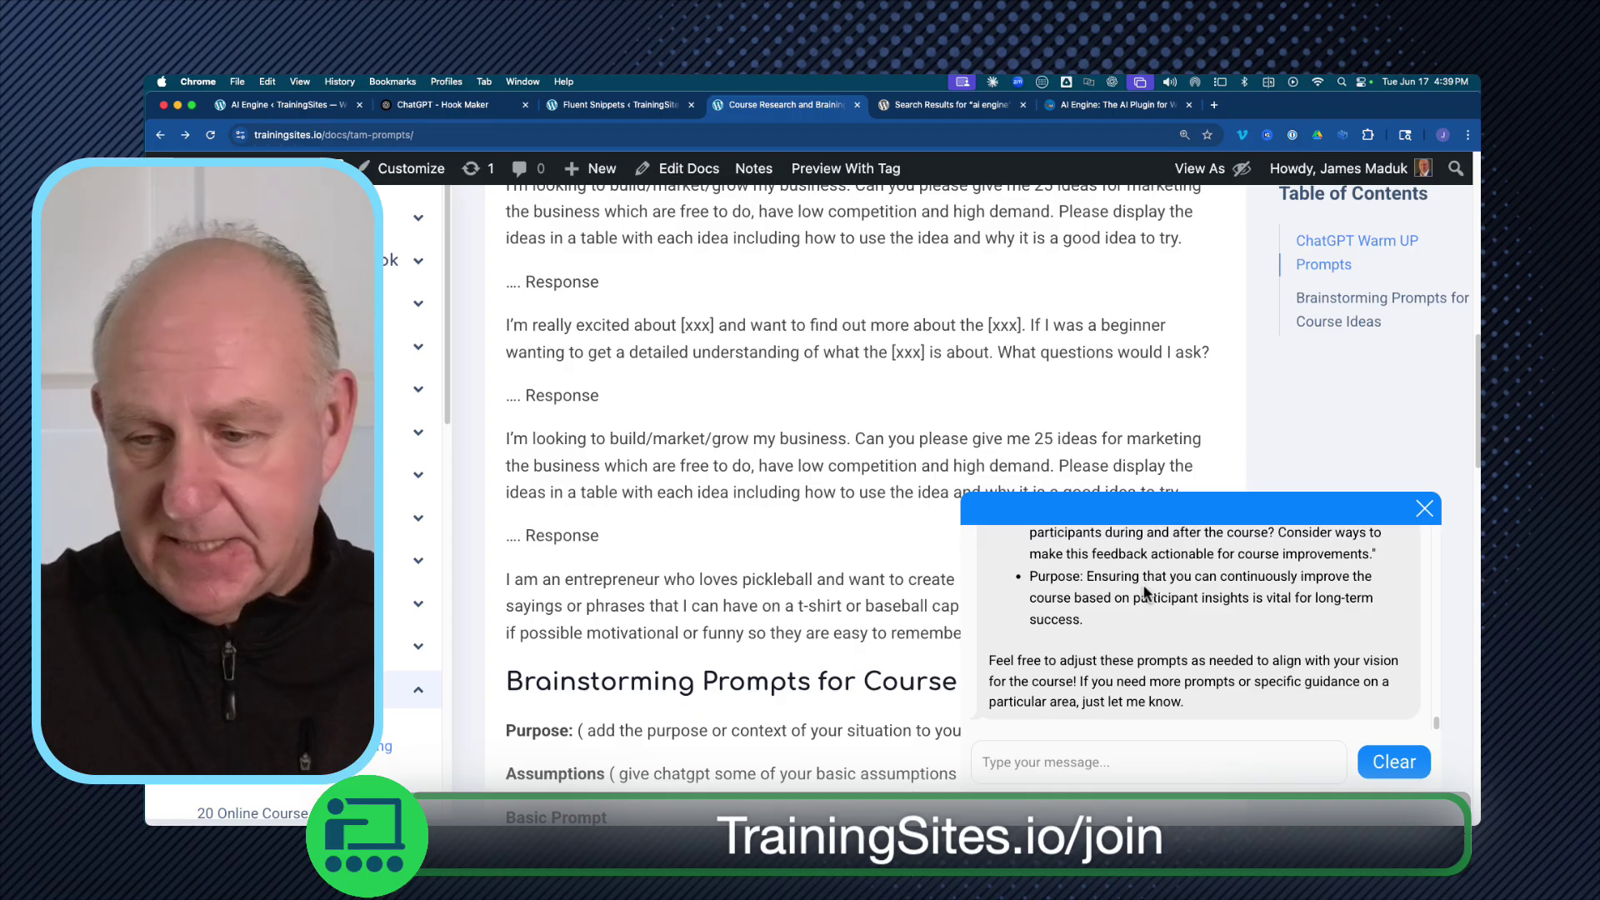
- Read through the chatbot's reply from its end back to the first brainstorming prompt for the leadership course
{"action": "scroll", "coordinate": [1134, 621], "scroll_direction": "down", "scroll_amount": 5}
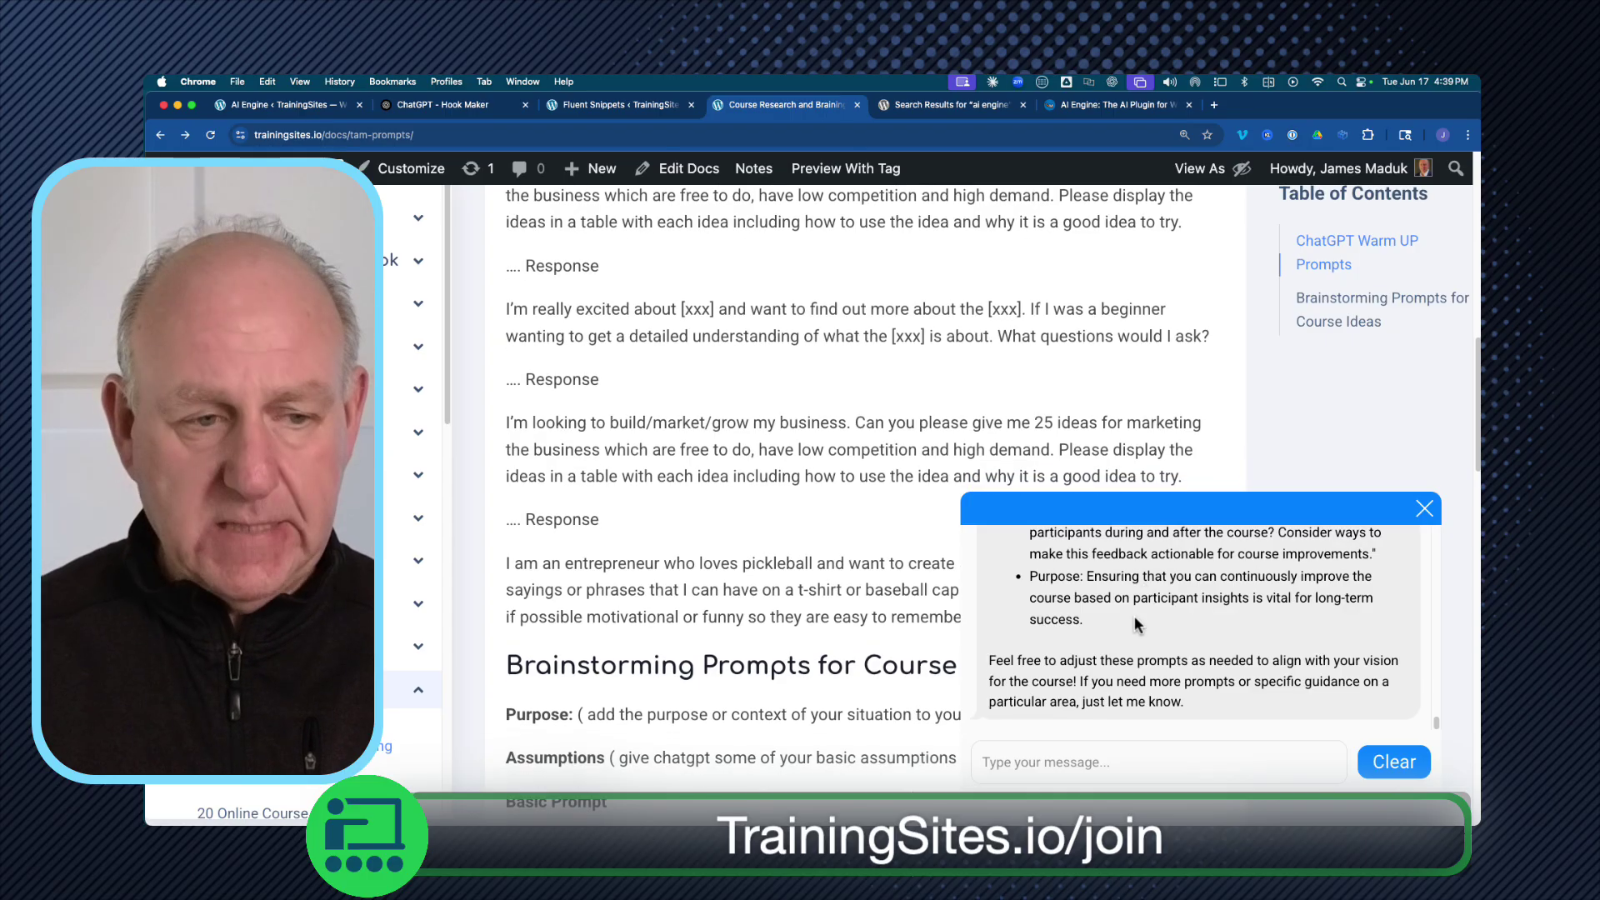
{"action": "scroll", "coordinate": [1135, 619], "scroll_direction": "up", "scroll_amount": 6}
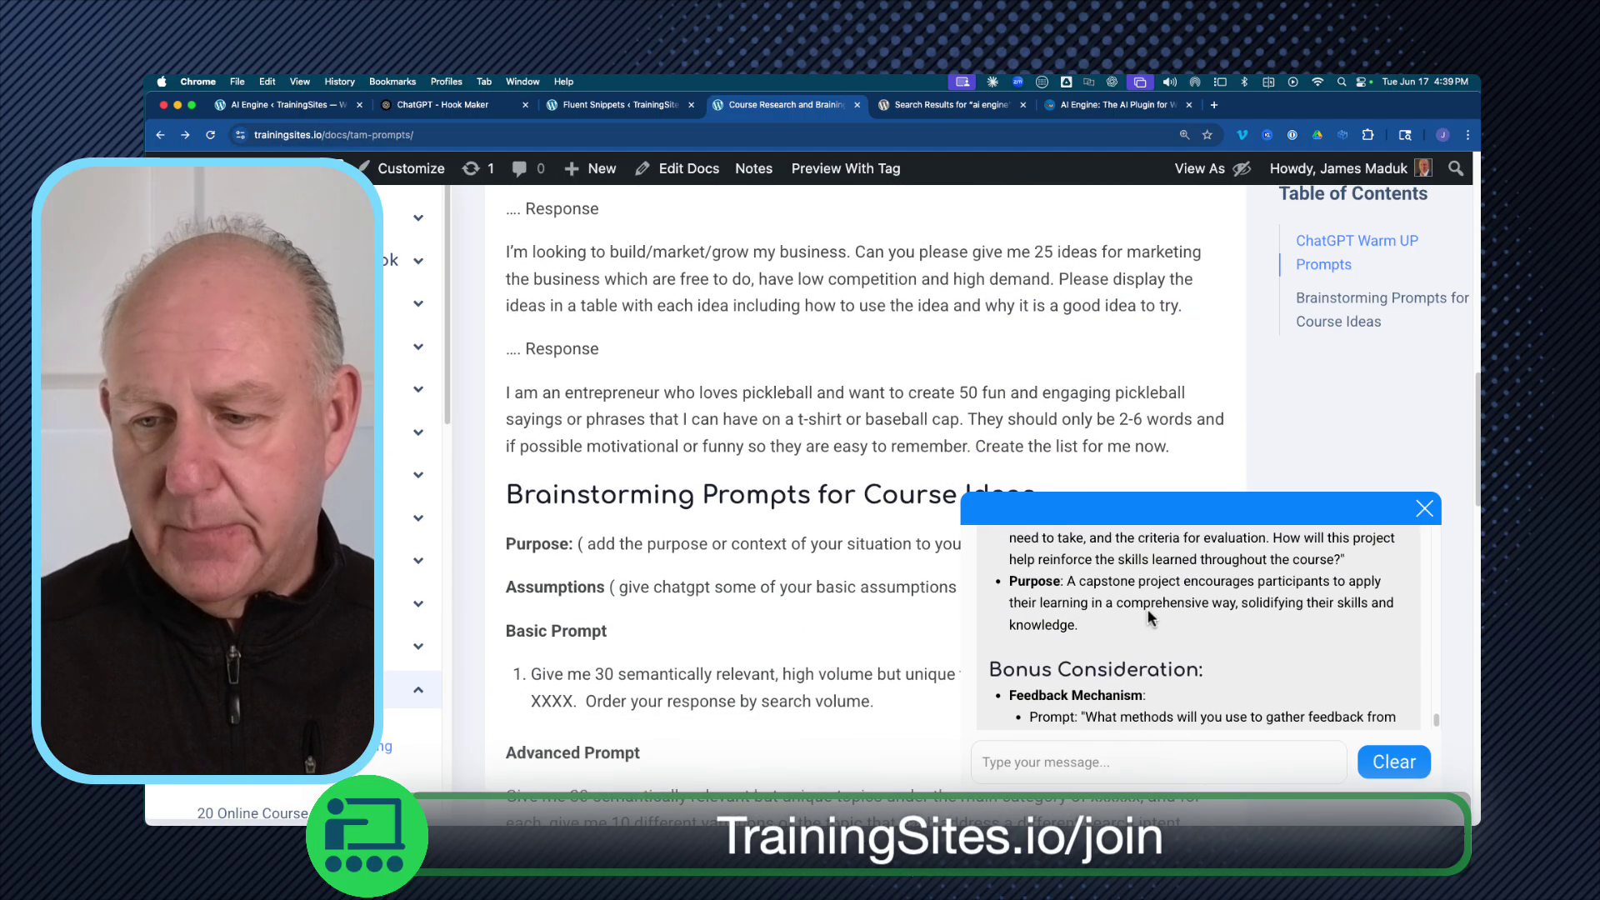
{"action": "scroll", "coordinate": [1150, 617], "scroll_direction": "up", "scroll_amount": 6}
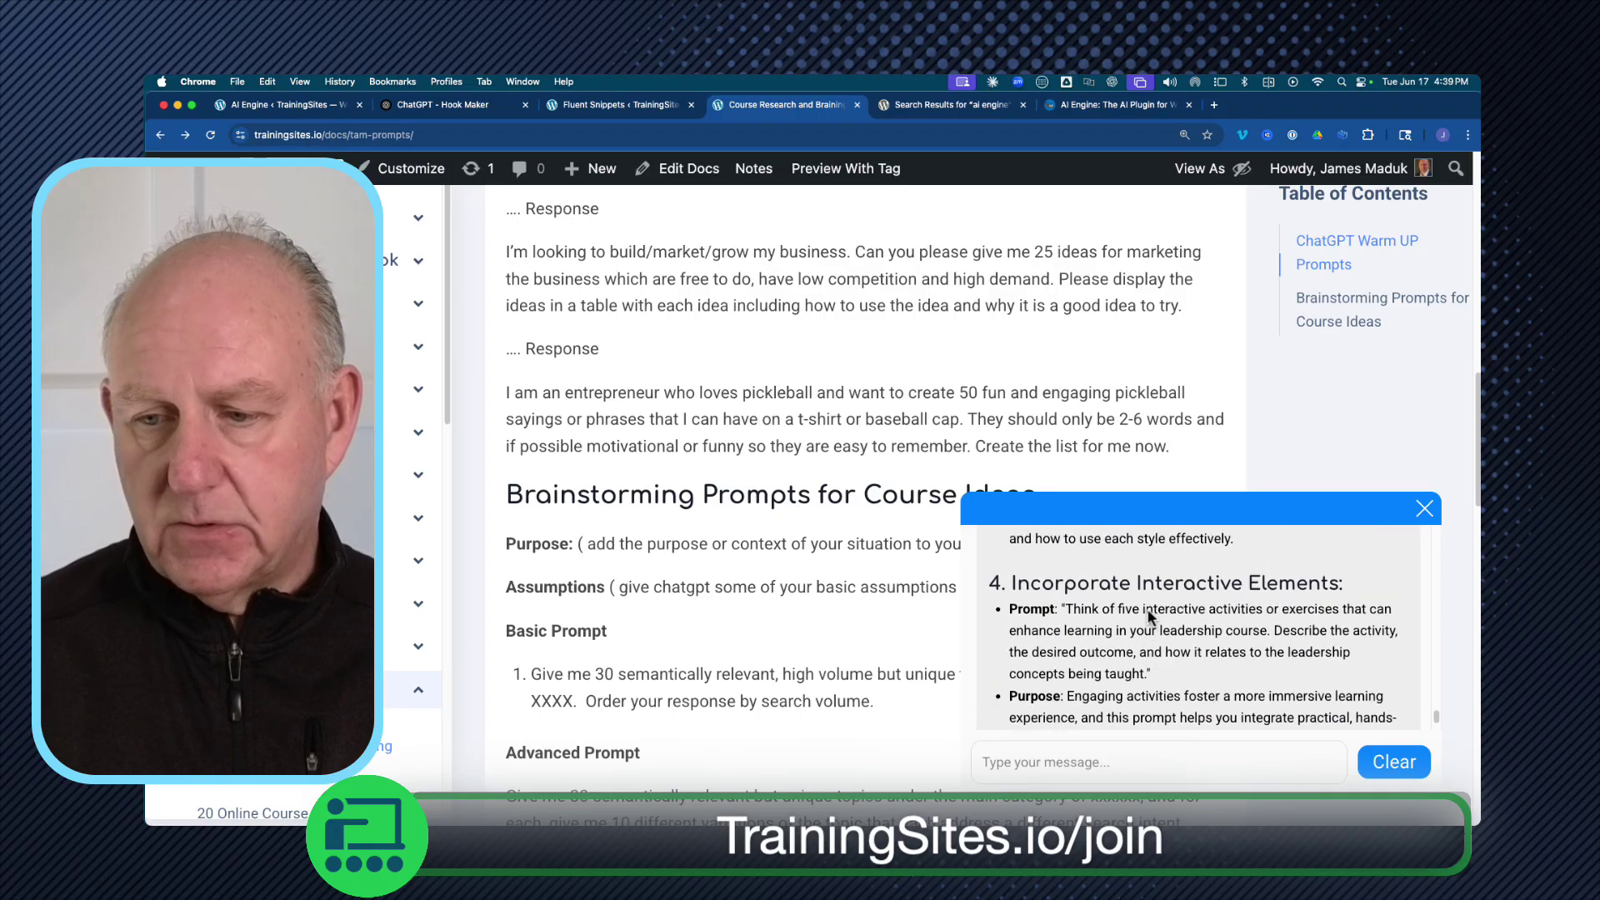
{"action": "scroll", "coordinate": [1150, 617], "scroll_direction": "up", "scroll_amount": 6}
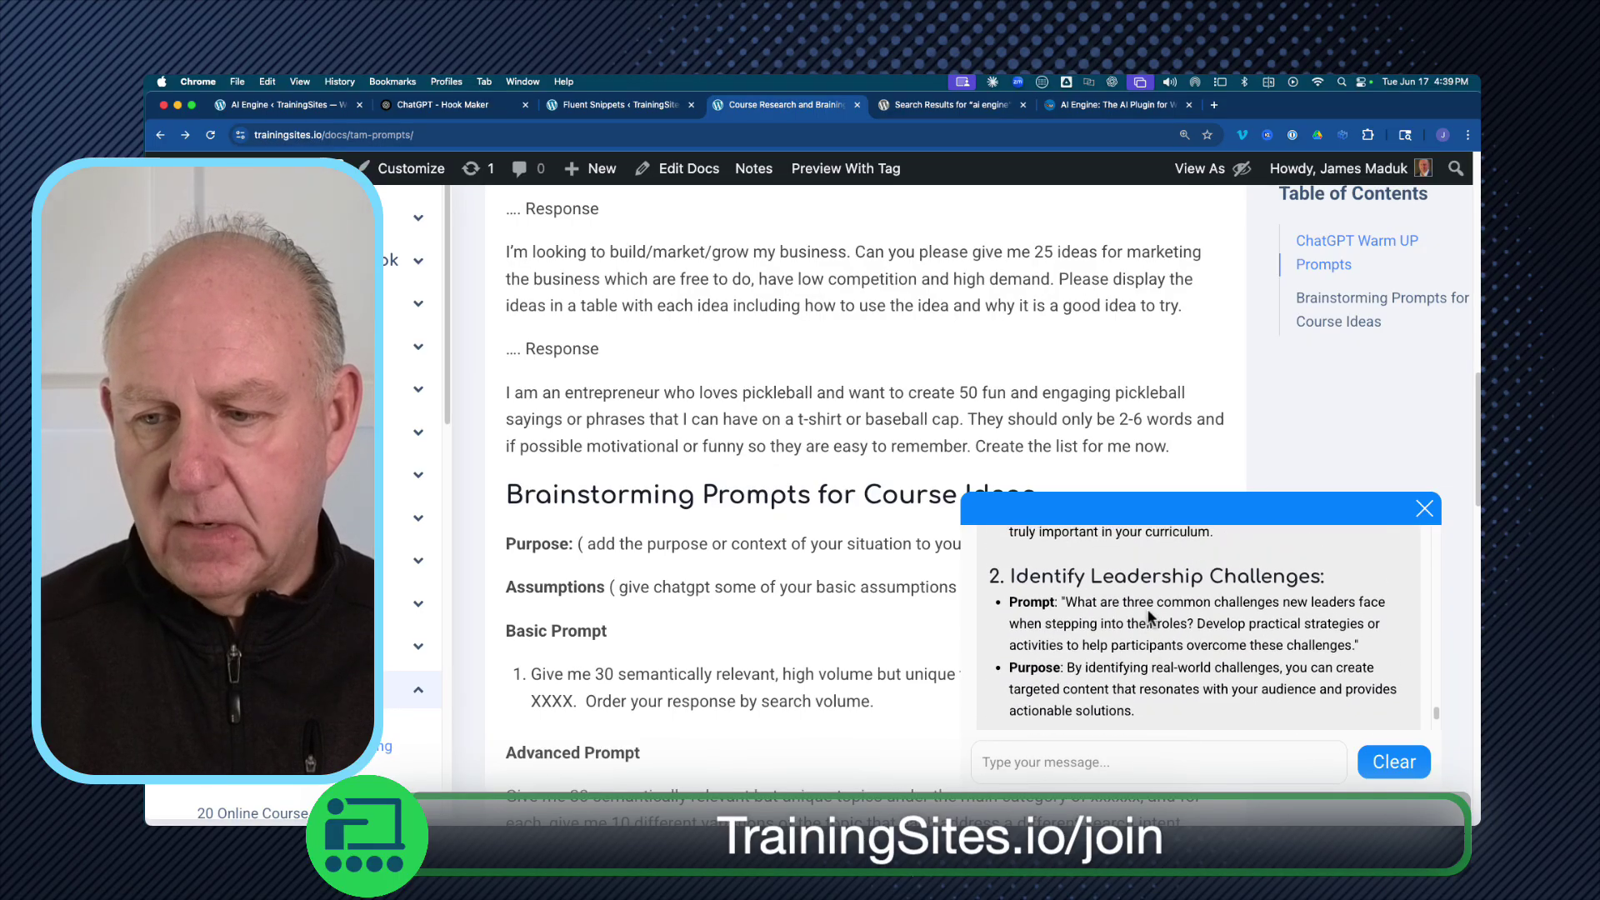
{"action": "scroll", "coordinate": [1148, 612], "scroll_direction": "up", "scroll_amount": 3}
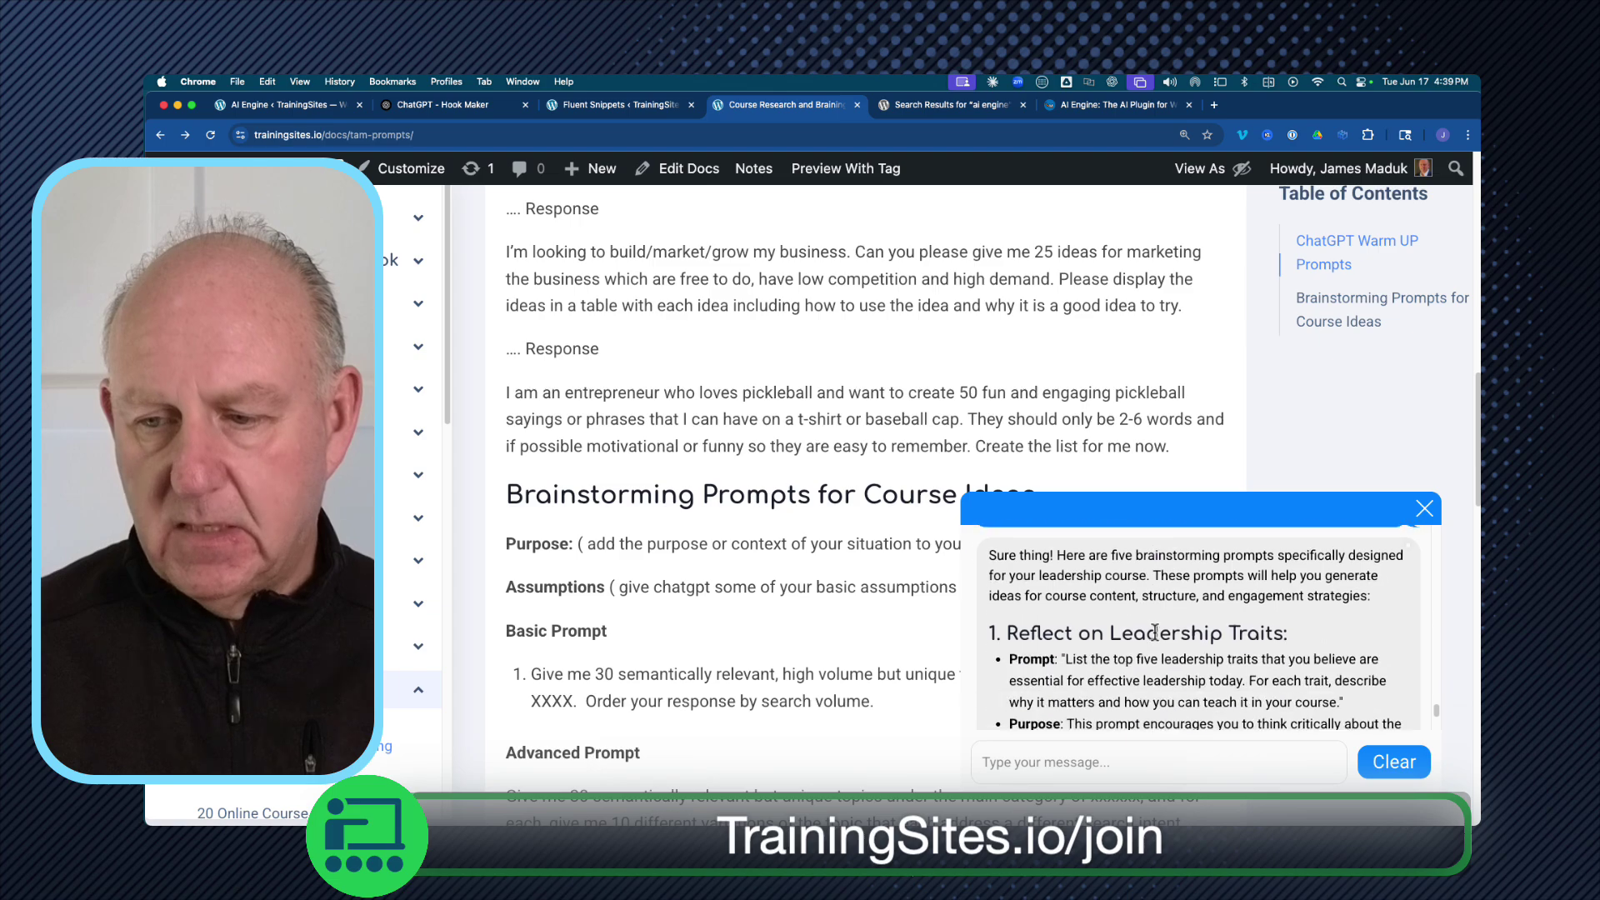
{"action": "scroll", "coordinate": [1154, 632], "scroll_direction": "down", "scroll_amount": 5}
{"action": "scroll", "coordinate": [1157, 607], "scroll_direction": "up", "scroll_amount": 2}
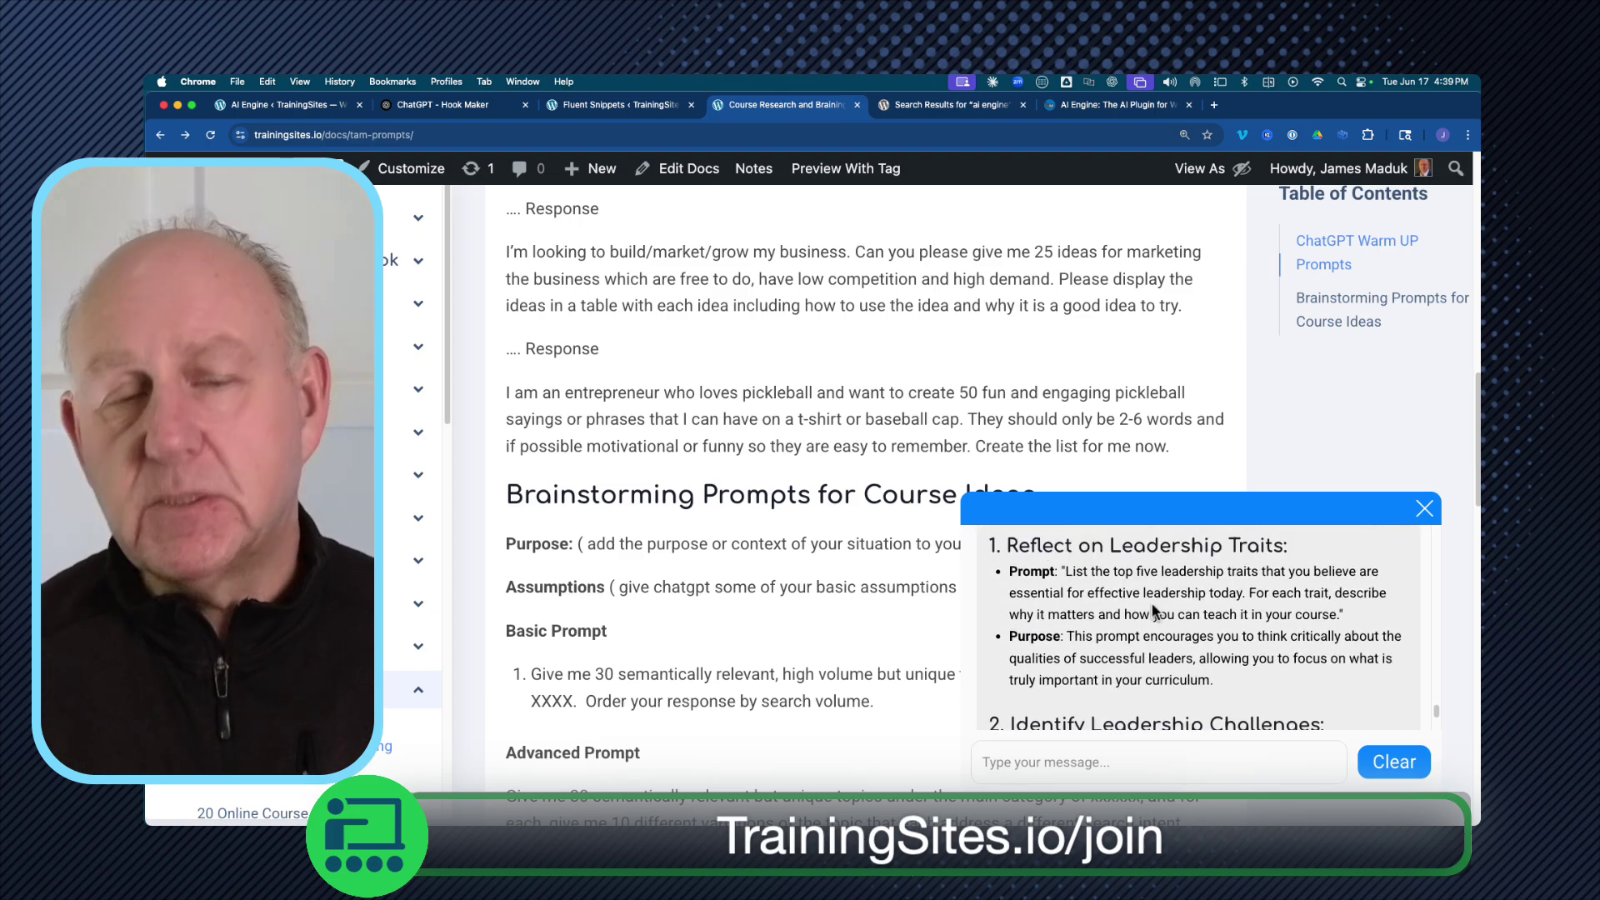